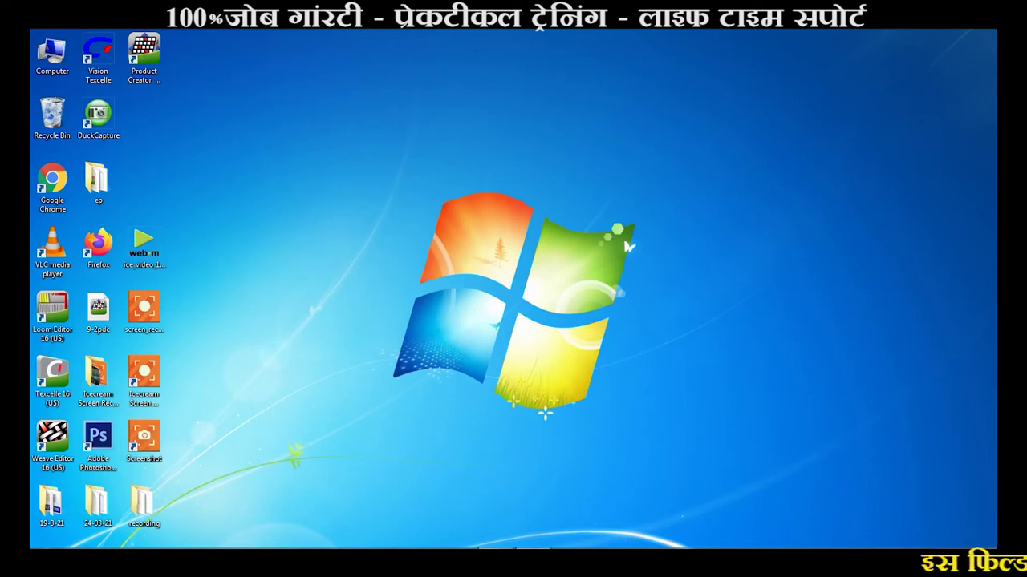
Leave Texcelle and launch Jacquard Product Creator from the desktop.
click(598, 562)
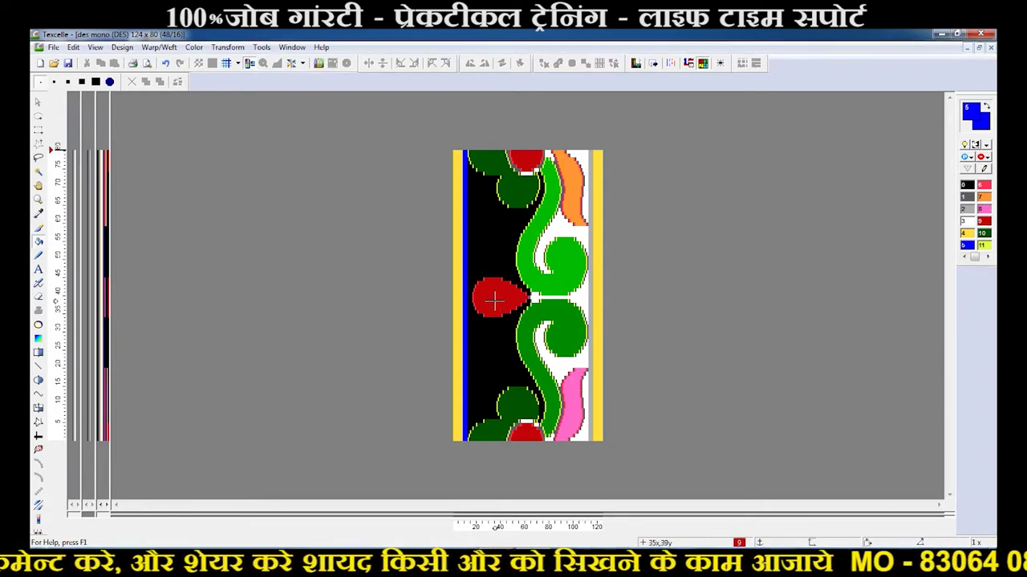
click(942, 33)
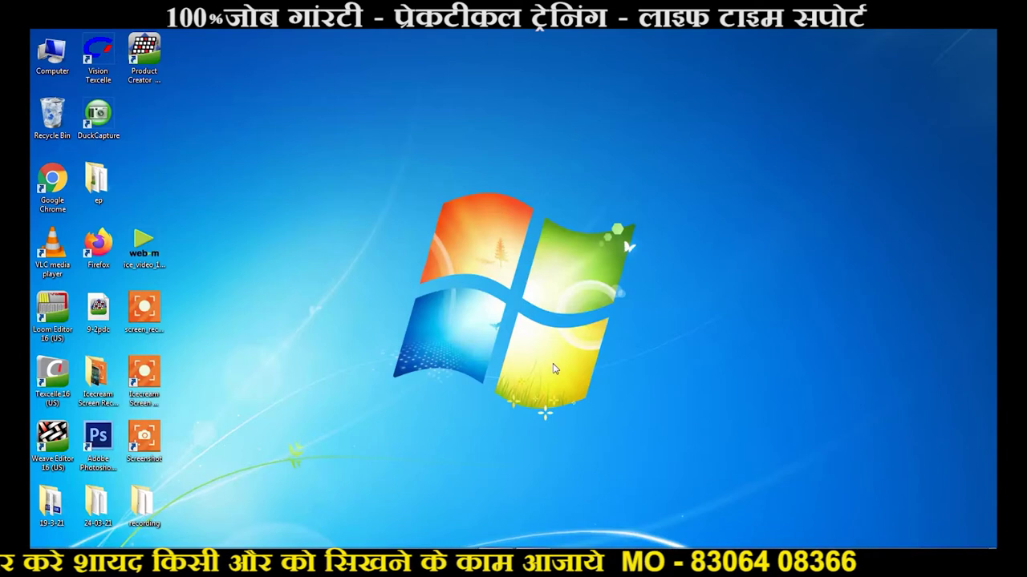
double_click(145, 56)
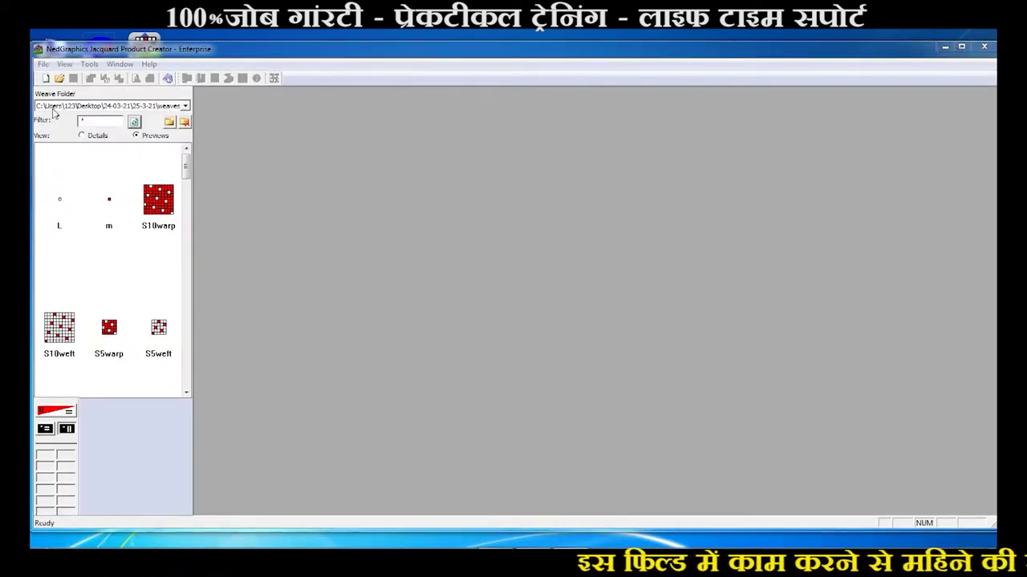
Create a new product using the des mono design and 128.ncl loom, accepting the density update.
click(46, 78)
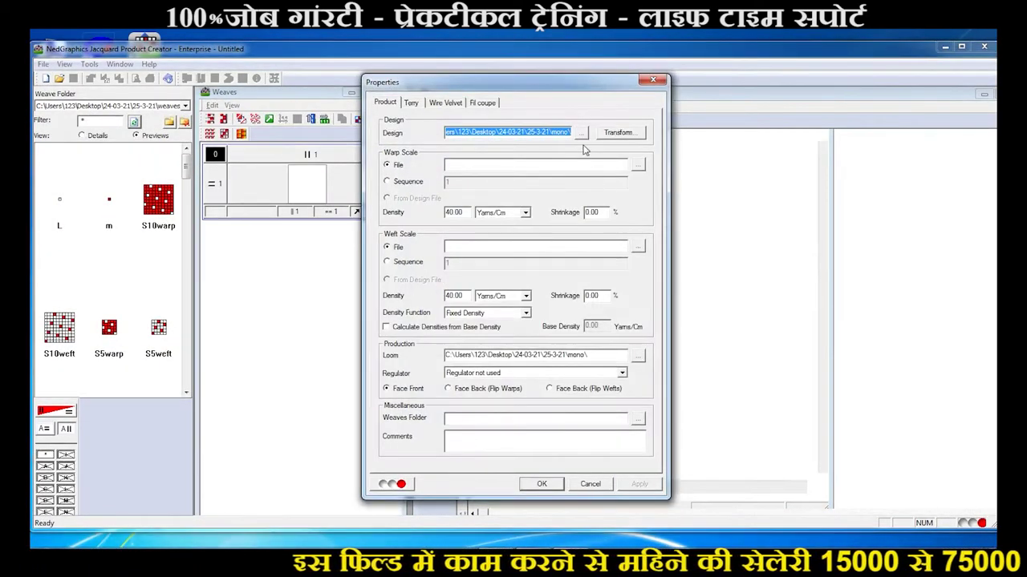
click(581, 132)
click(436, 187)
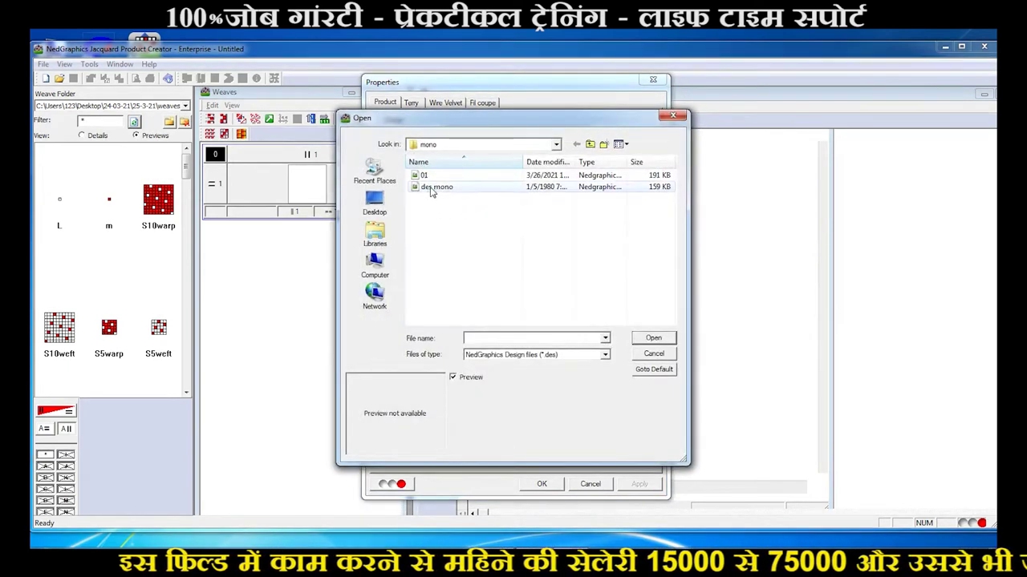
click(654, 338)
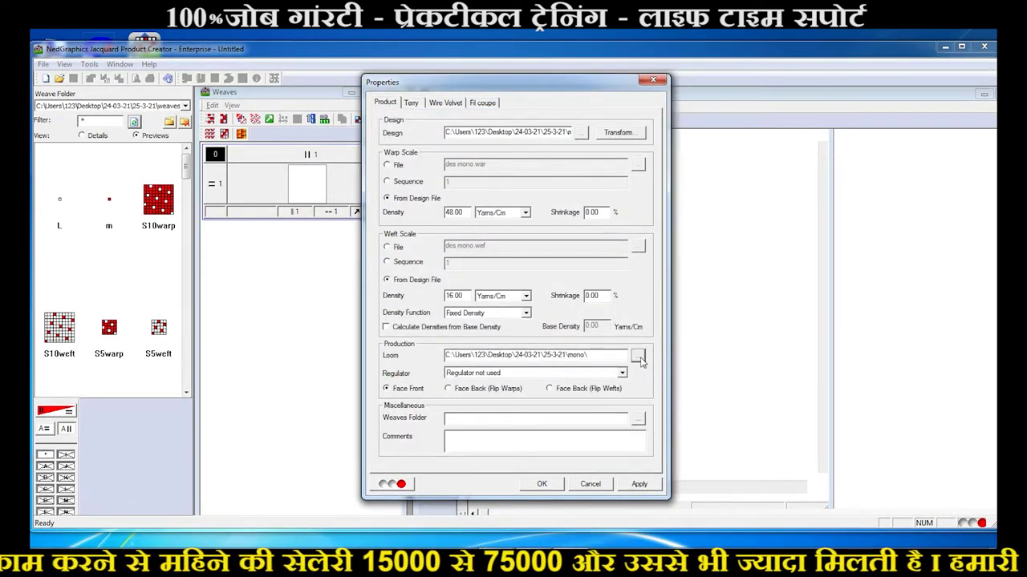
click(637, 357)
click(431, 175)
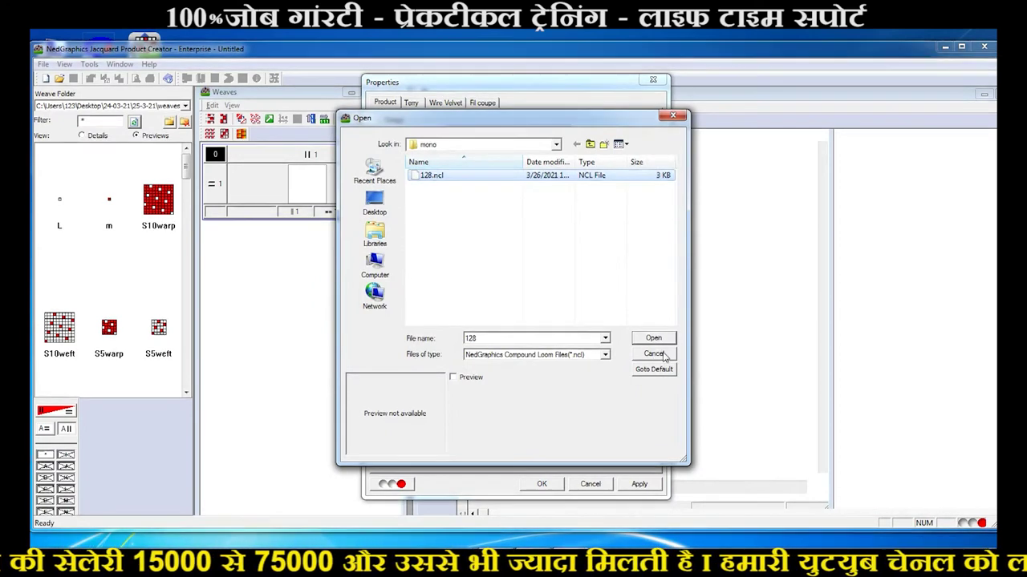
click(654, 338)
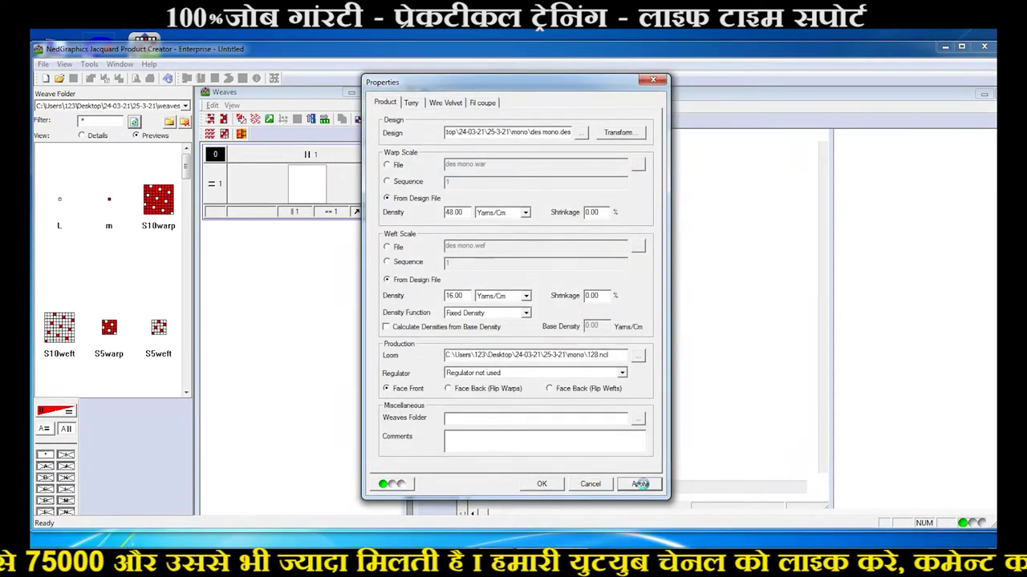
click(639, 485)
click(573, 318)
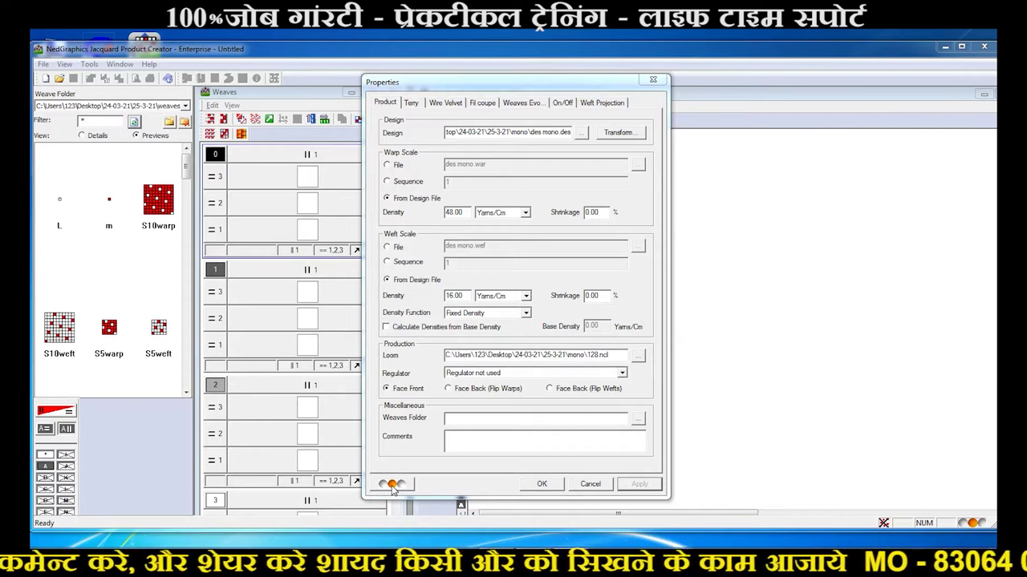
Switch weft 3 on in the On/Off settings, apply, and close Properties to show the 124 x 240 card.
click(522, 103)
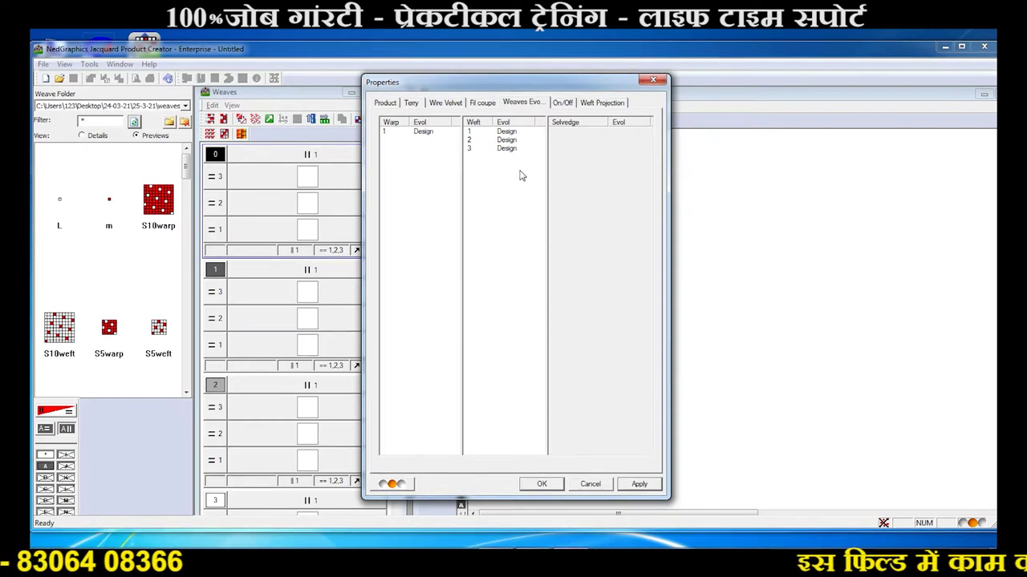
click(563, 103)
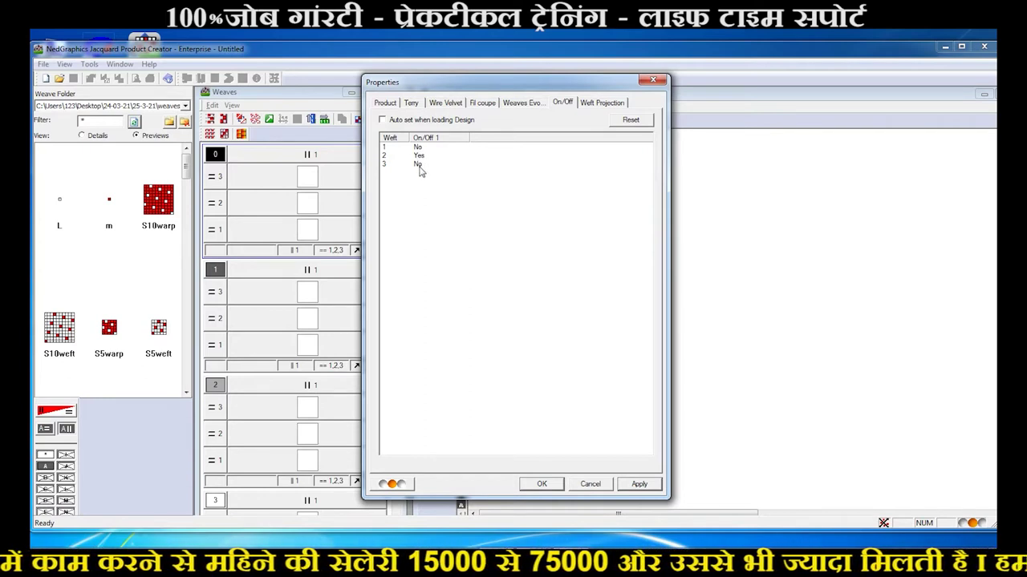
click(418, 165)
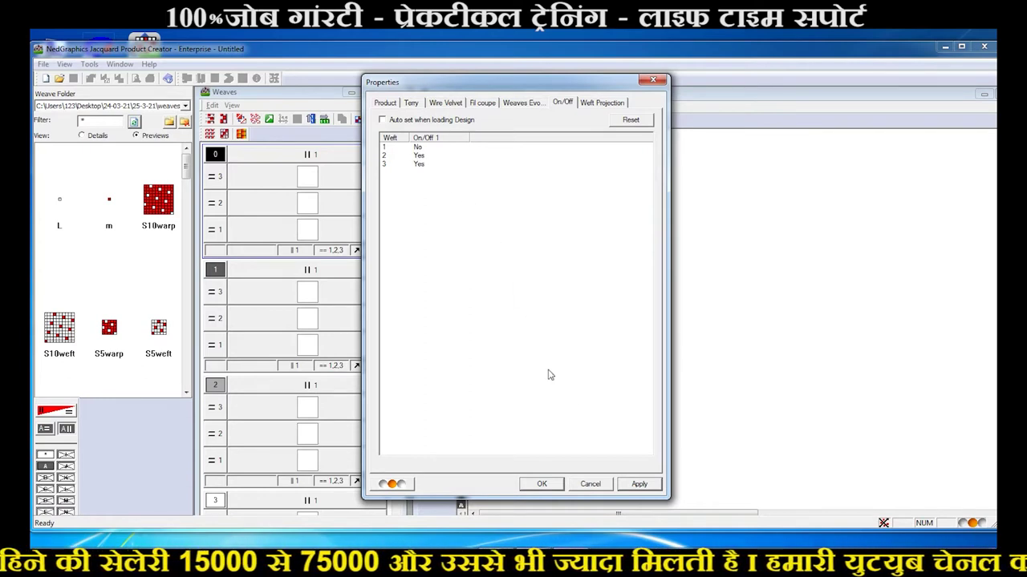
click(542, 484)
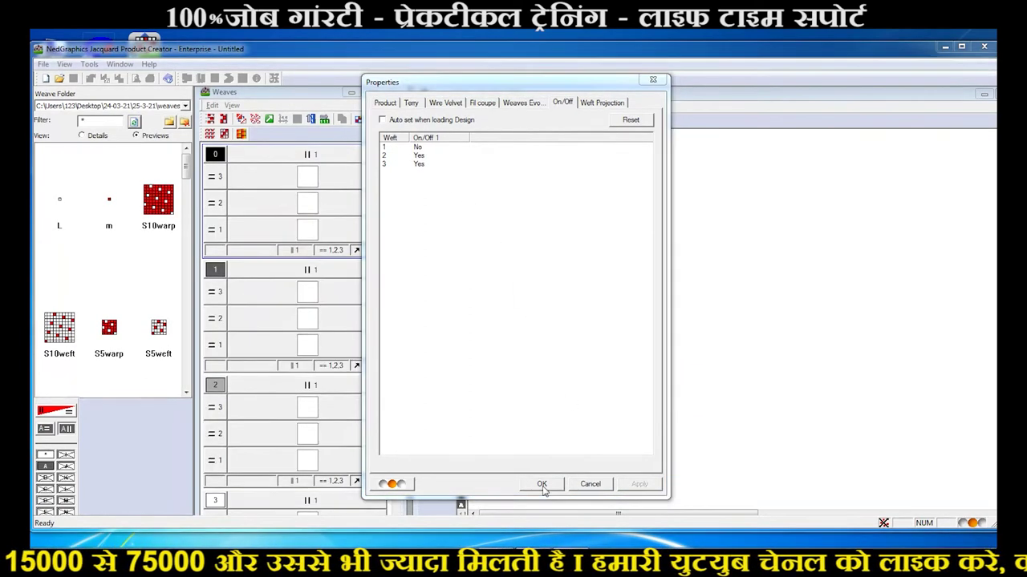
click(422, 245)
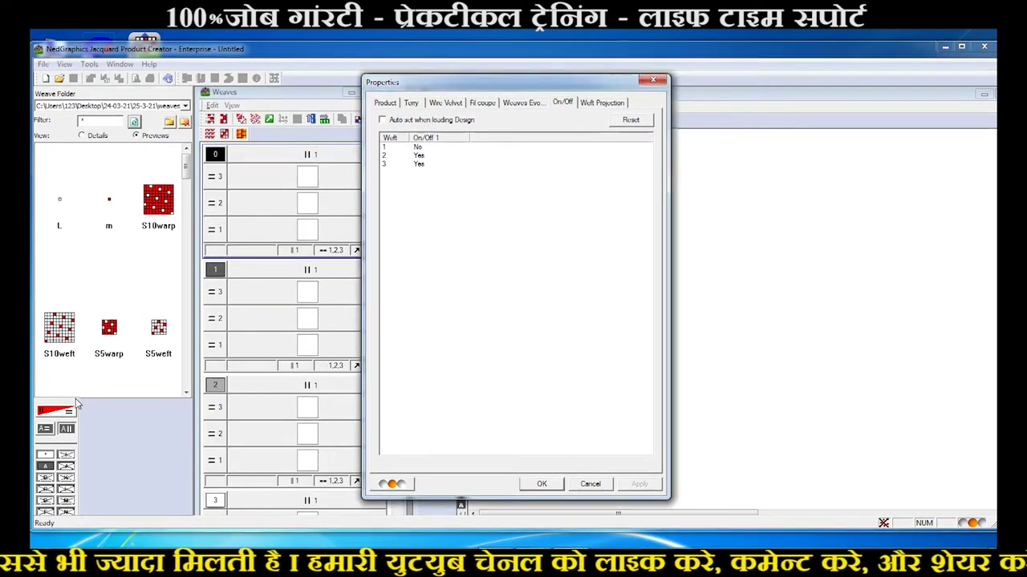
click(542, 484)
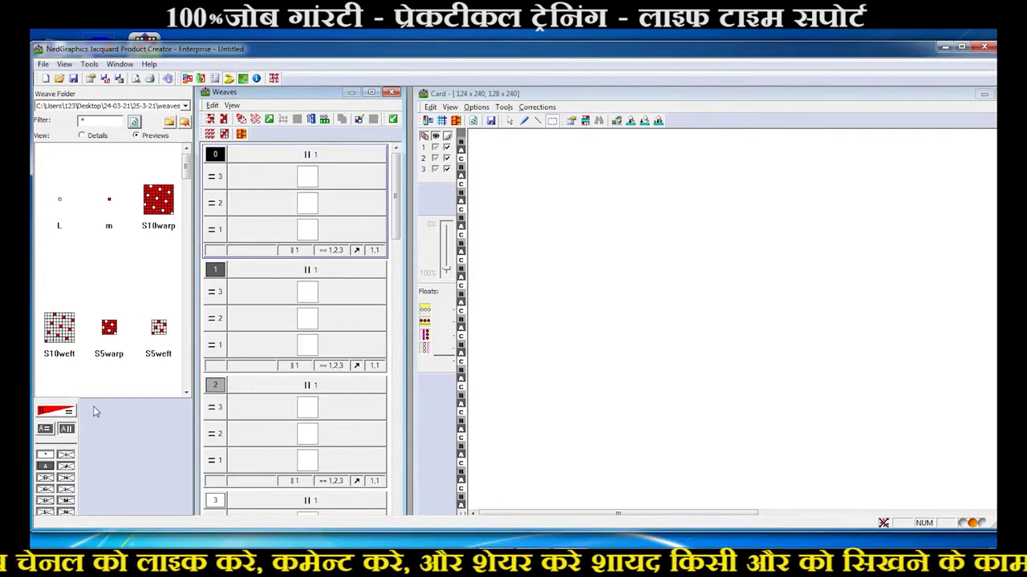
Float the yarn palette as its own window and recolour the first yarn black.
drag(78, 409, 317, 293)
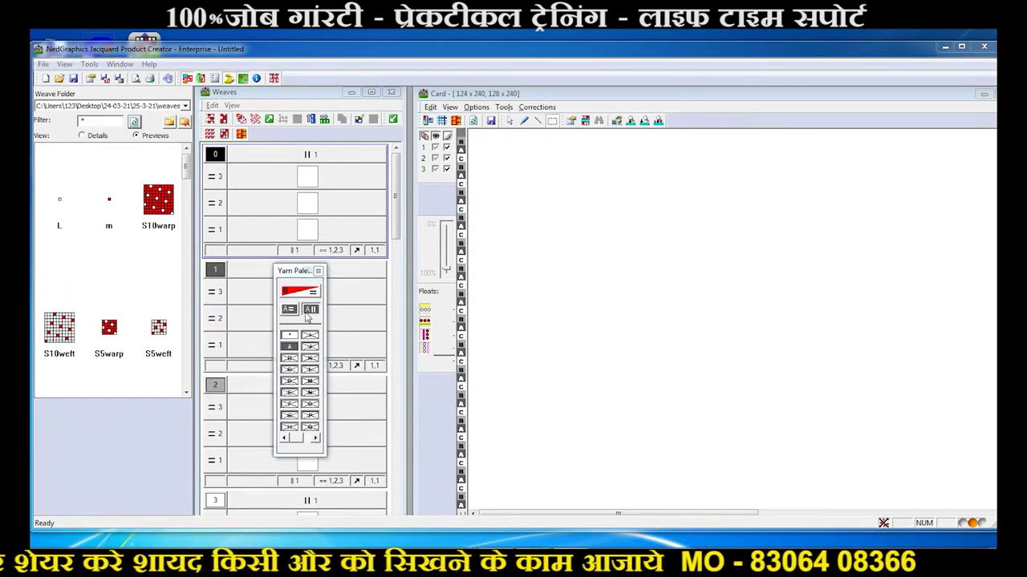
click(306, 327)
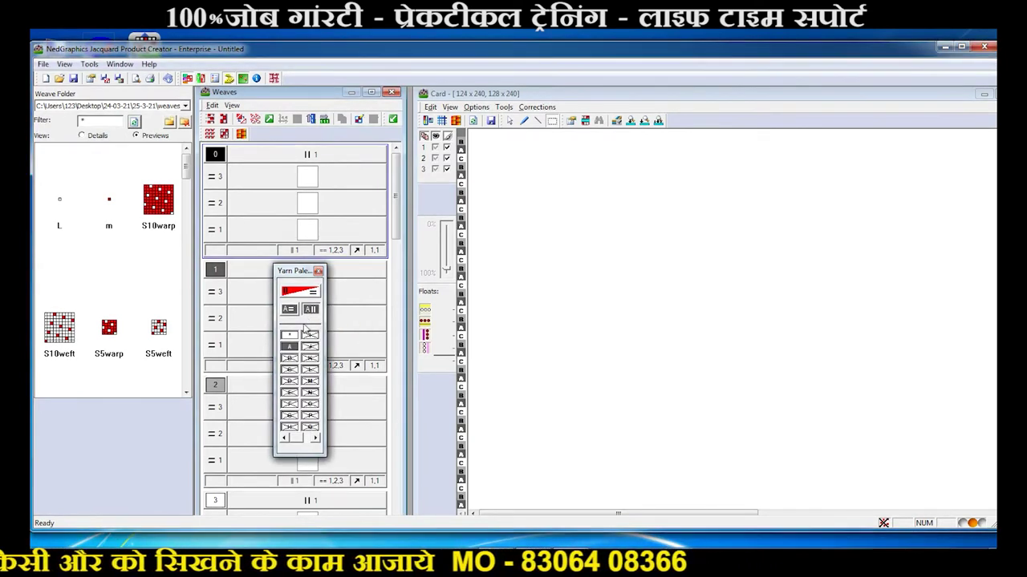
double_click(291, 350)
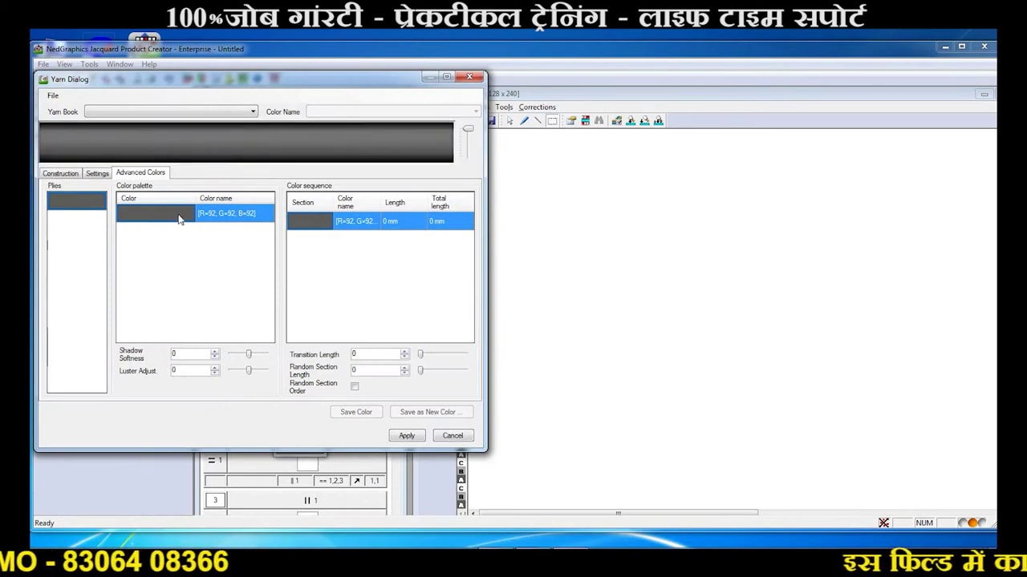
double_click(179, 219)
click(234, 406)
click(302, 435)
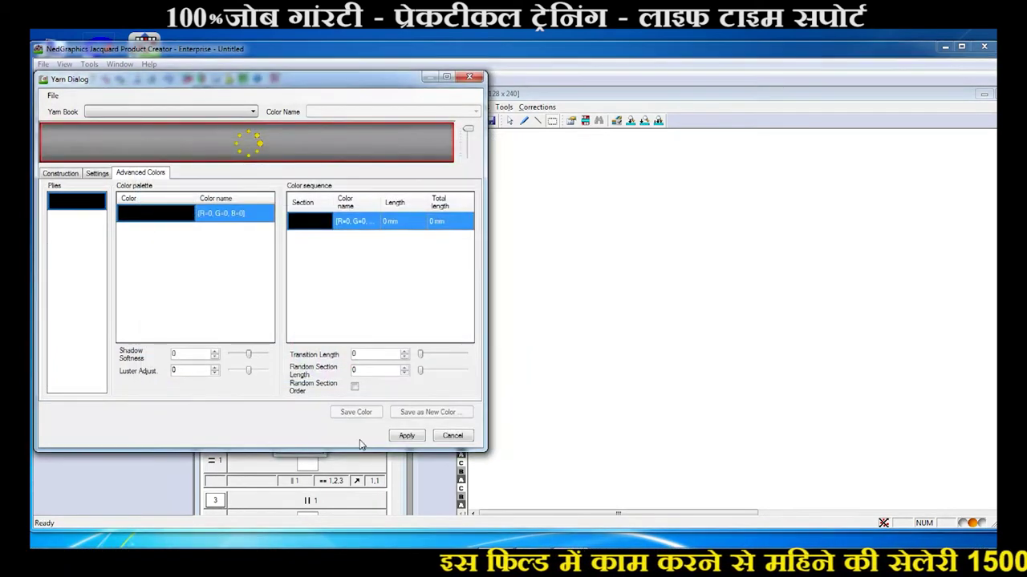
click(405, 435)
click(444, 437)
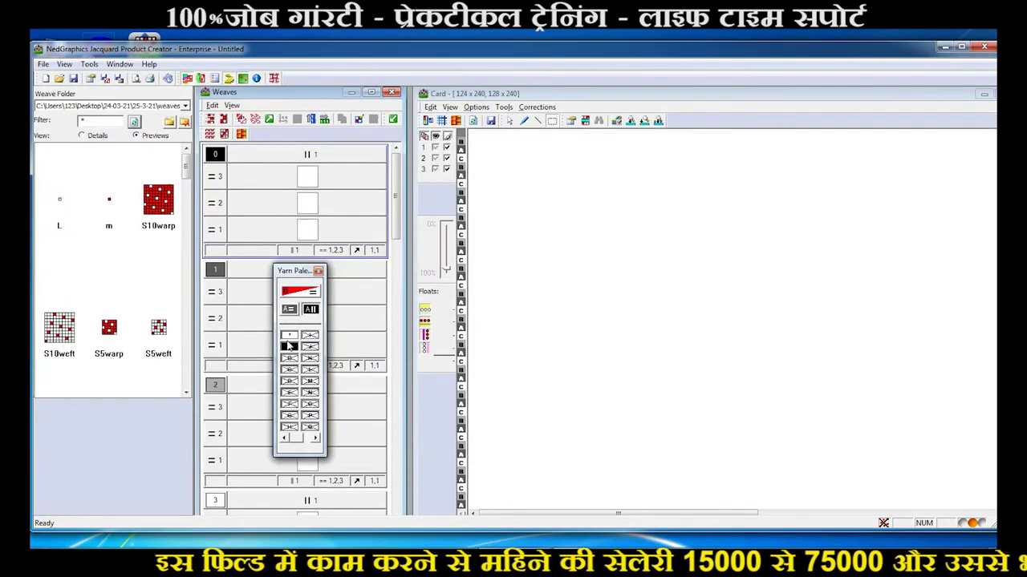
Recolour yarn A dark green, RGB 43, 169, 43.
click(289, 311)
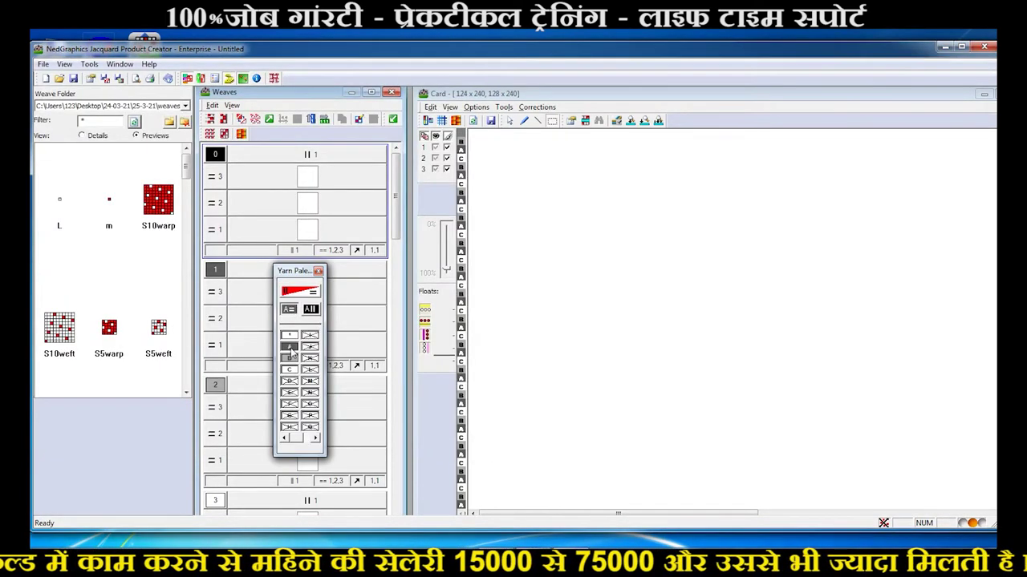
double_click(291, 351)
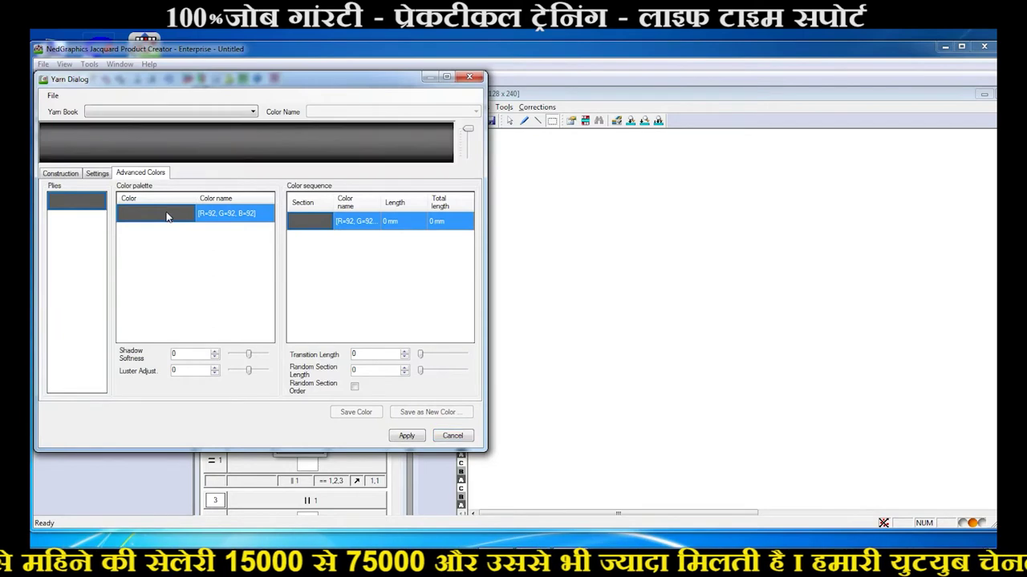
double_click(166, 213)
click(312, 318)
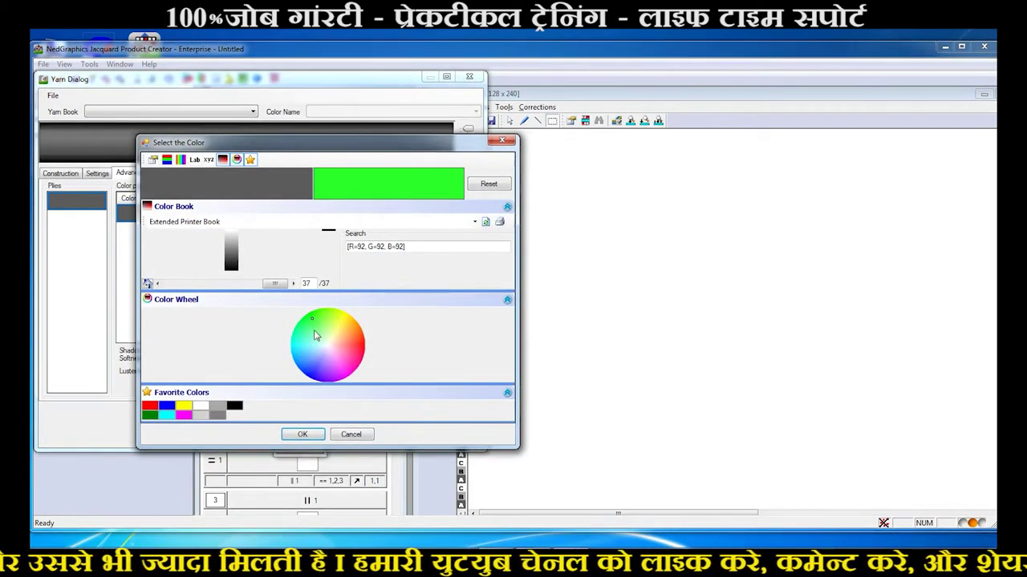
click(167, 159)
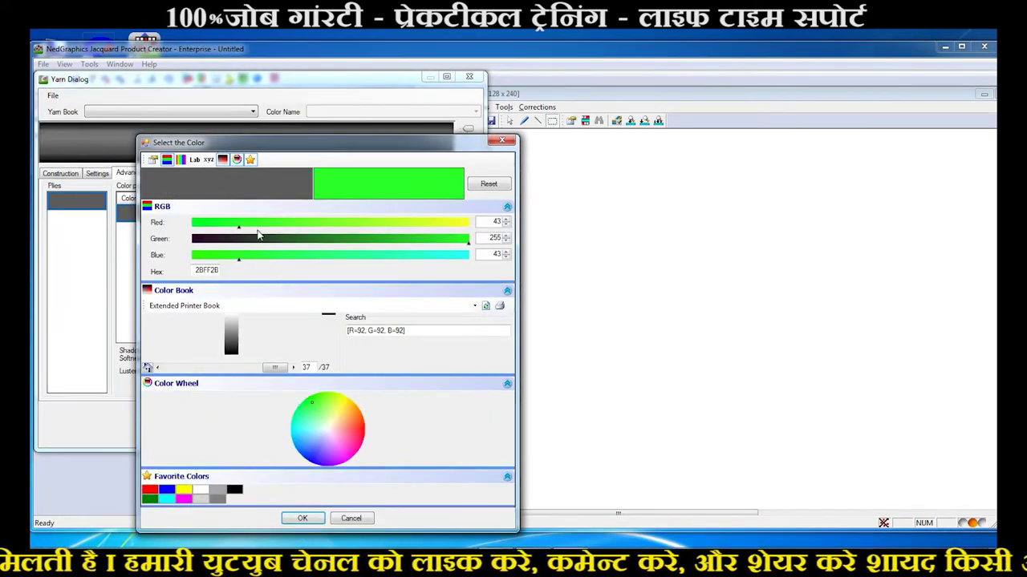
drag(469, 248, 351, 247)
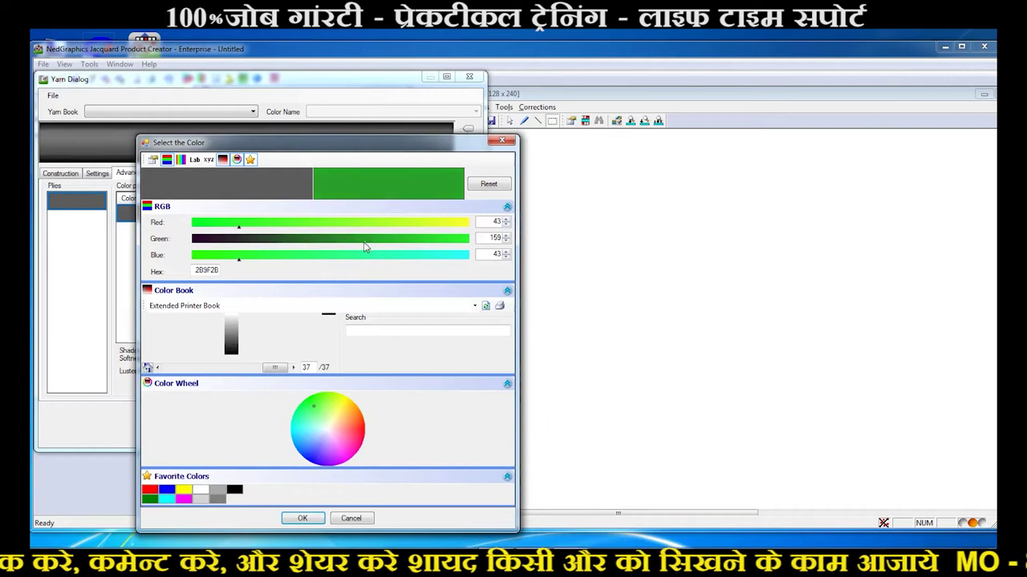
click(303, 519)
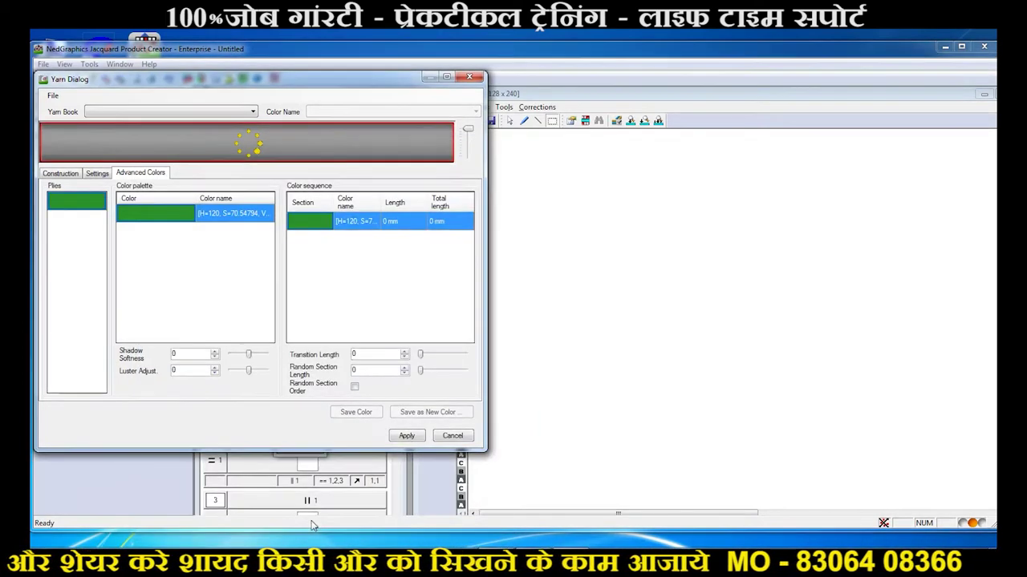
click(406, 436)
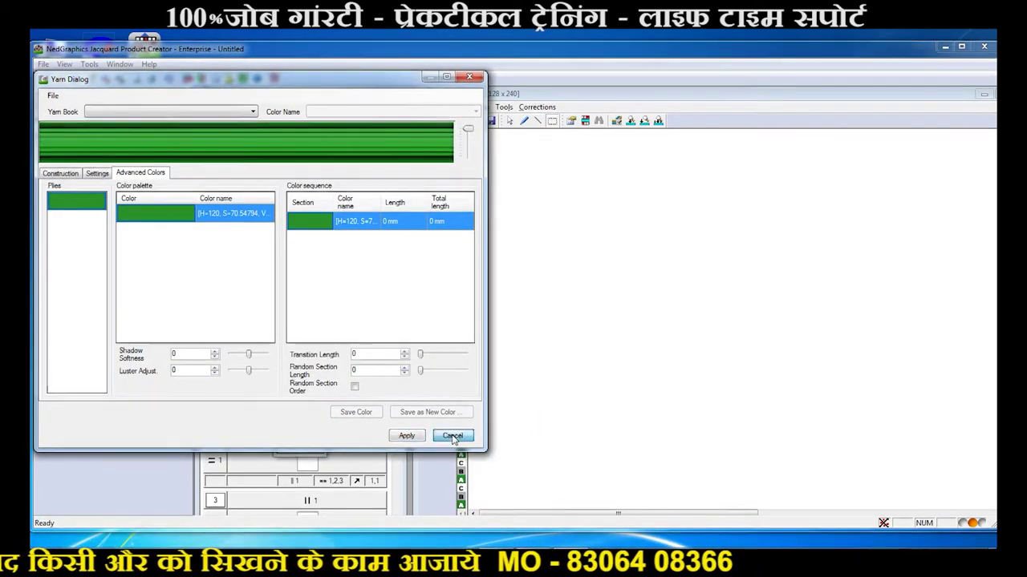
click(452, 436)
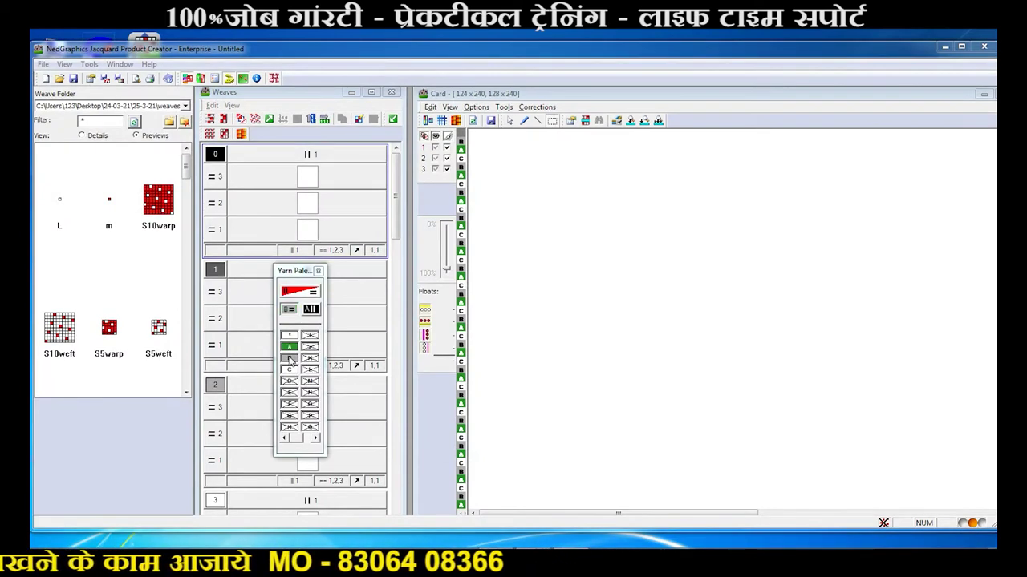
Colour yarn B pink with a red value of 233.
double_click(290, 360)
double_click(155, 215)
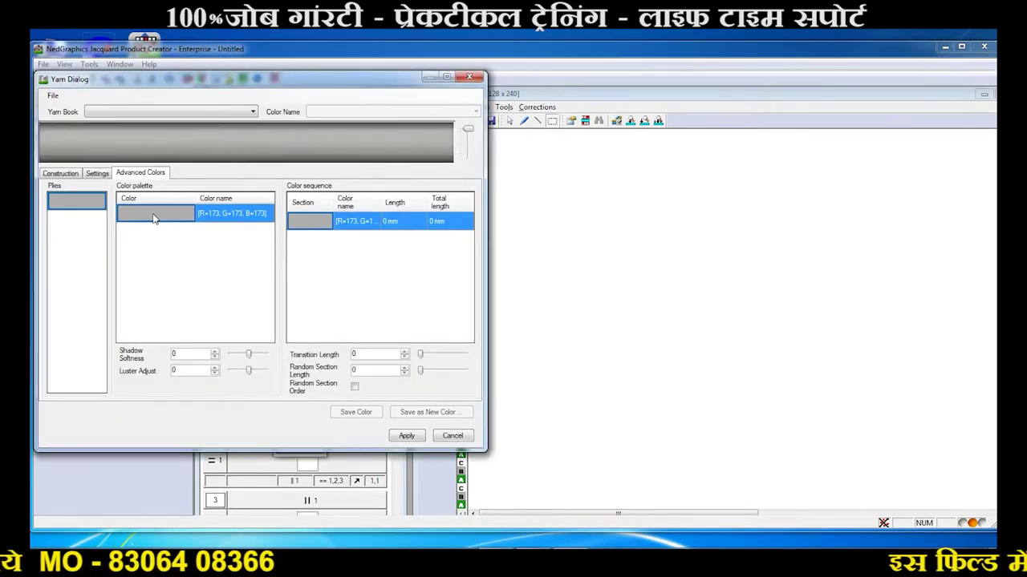
click(355, 437)
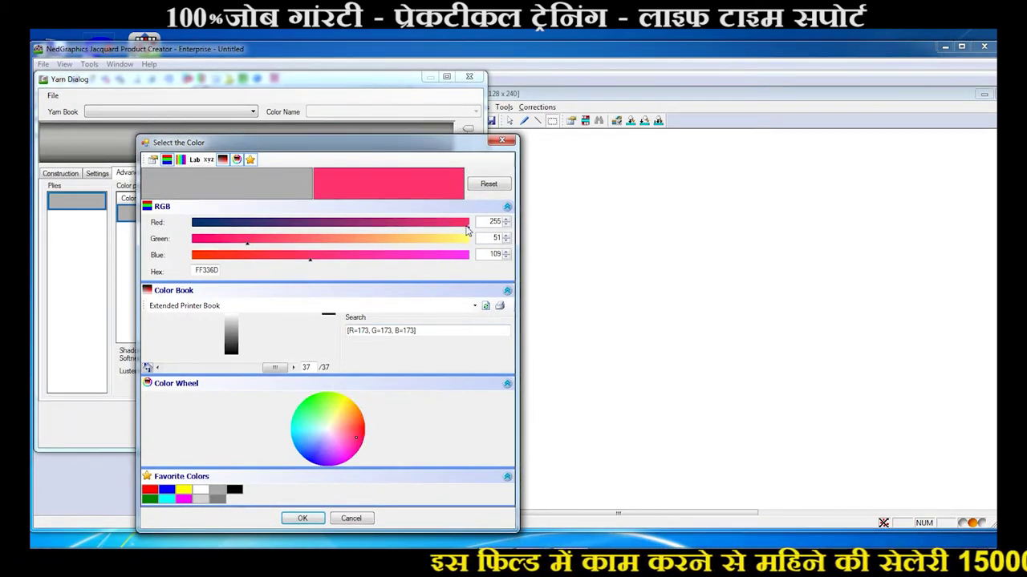
drag(467, 228, 443, 226)
click(304, 518)
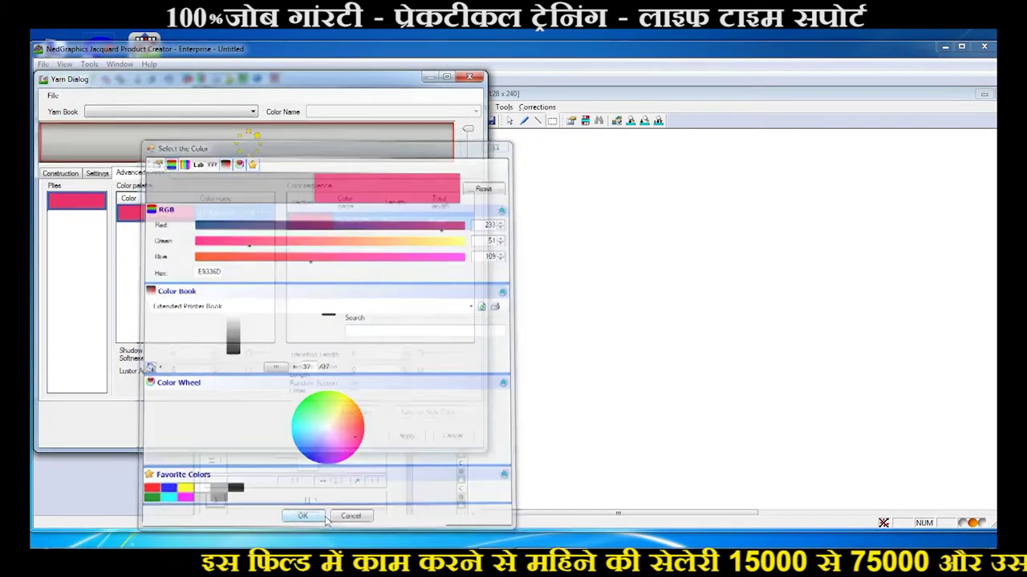
click(403, 433)
click(450, 433)
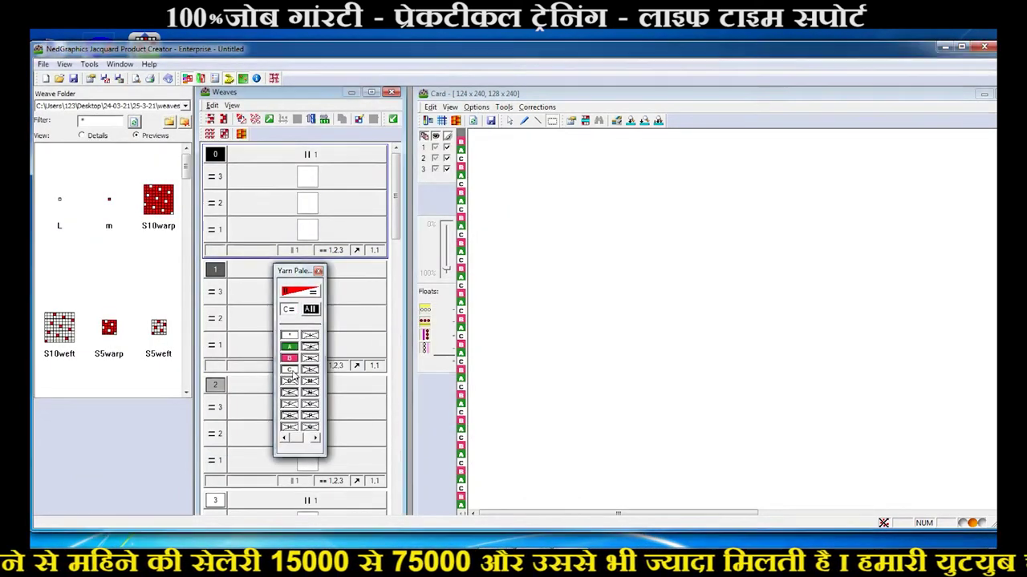
Colour yarn C orange (RGB 255, 167, 36) and dock the yarn palette at the lower left.
double_click(290, 372)
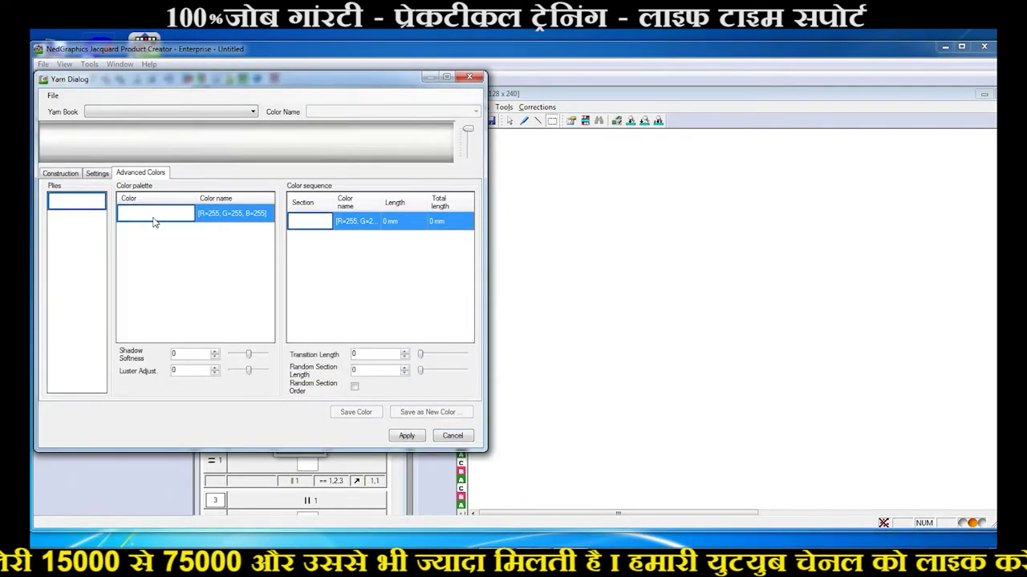
double_click(154, 222)
click(184, 489)
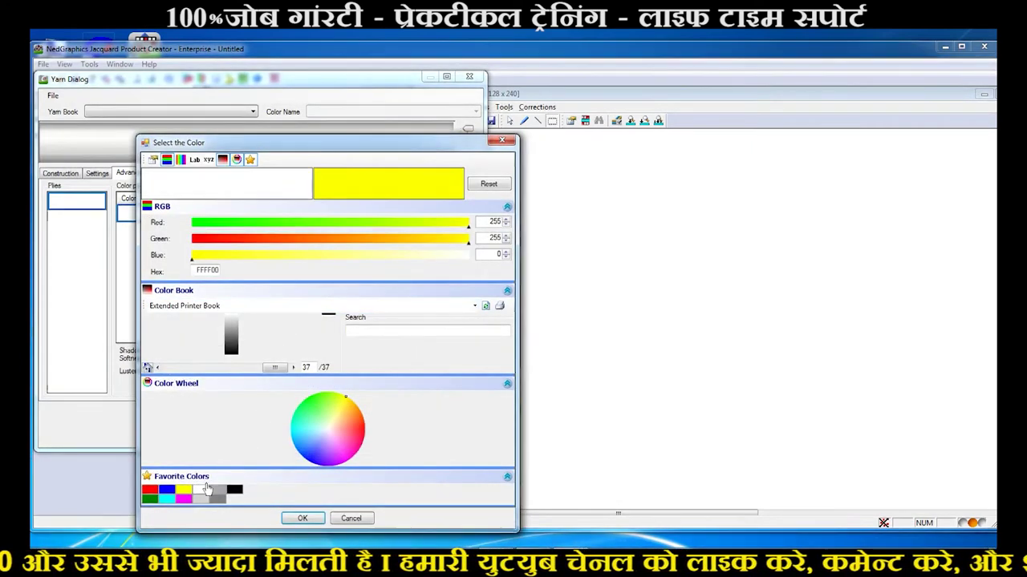
click(352, 409)
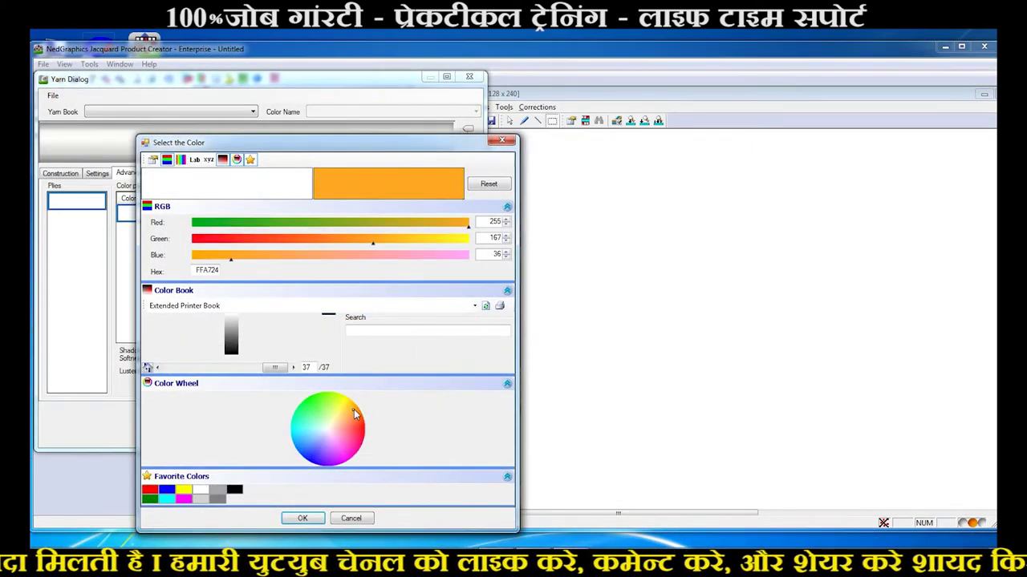
click(317, 521)
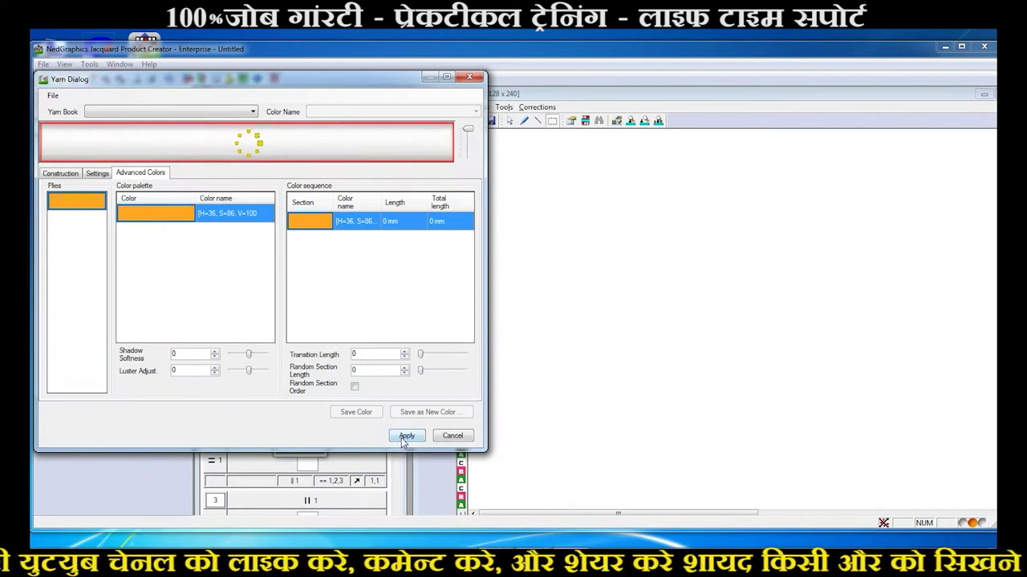
click(439, 434)
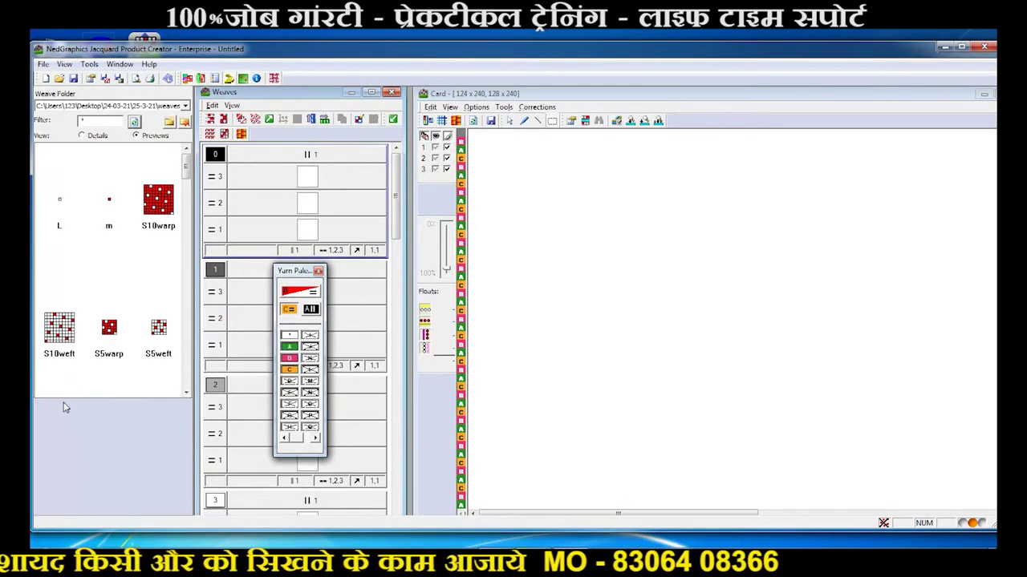
drag(53, 397, 74, 406)
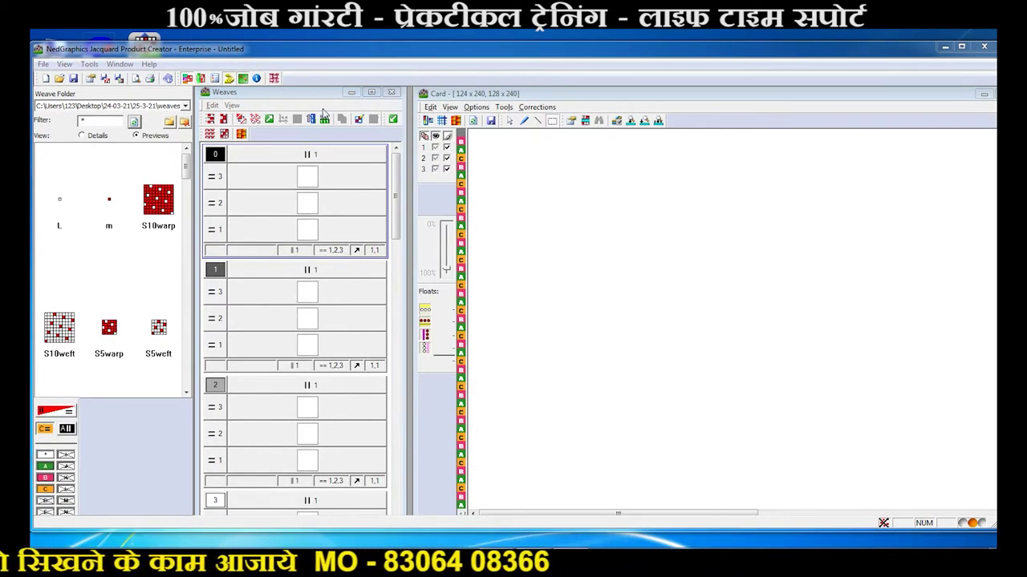
Bring up the des mono design for reference.
click(243, 83)
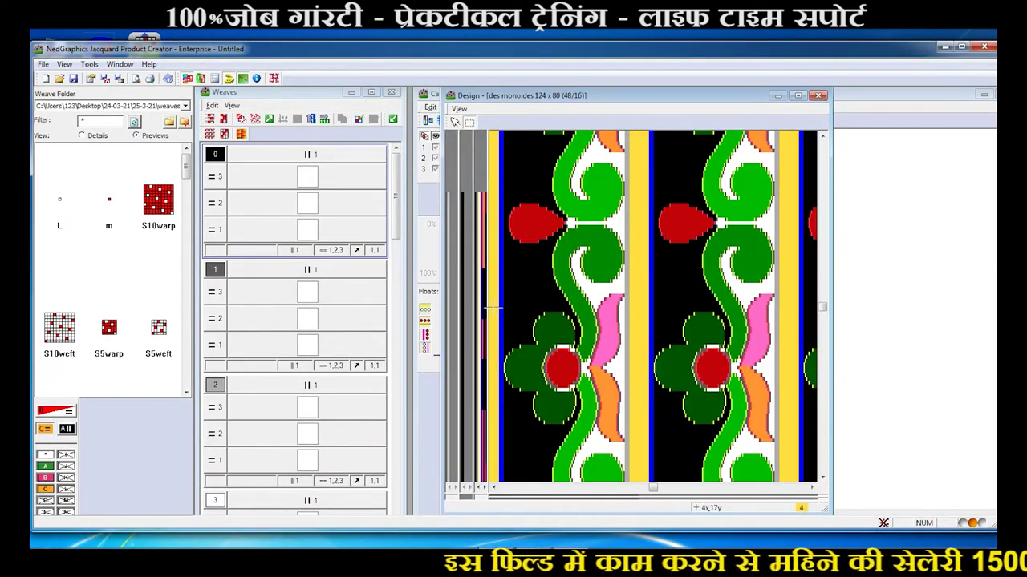
click(337, 298)
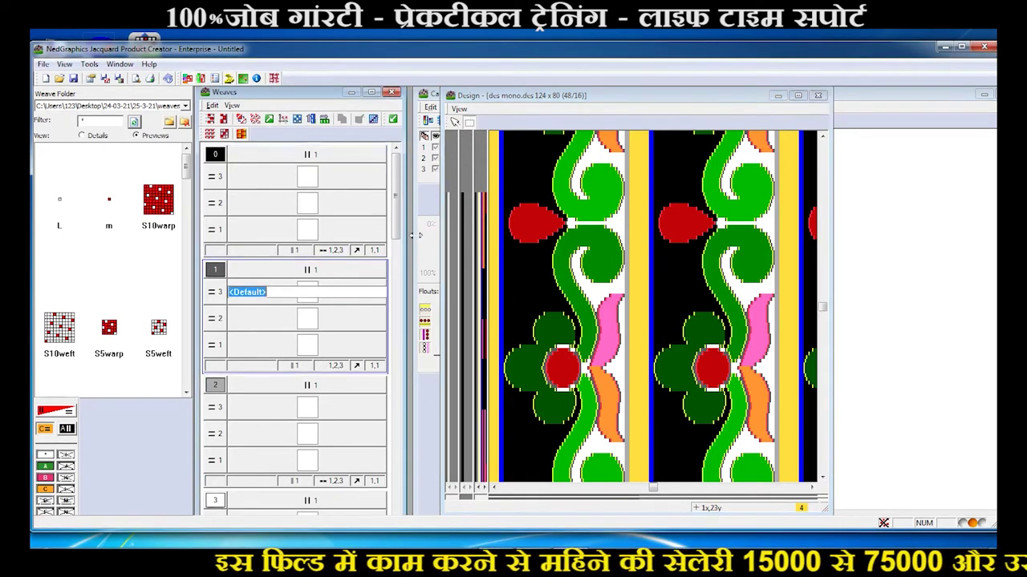
drag(394, 240, 393, 293)
scroll(393, 292, down, 5)
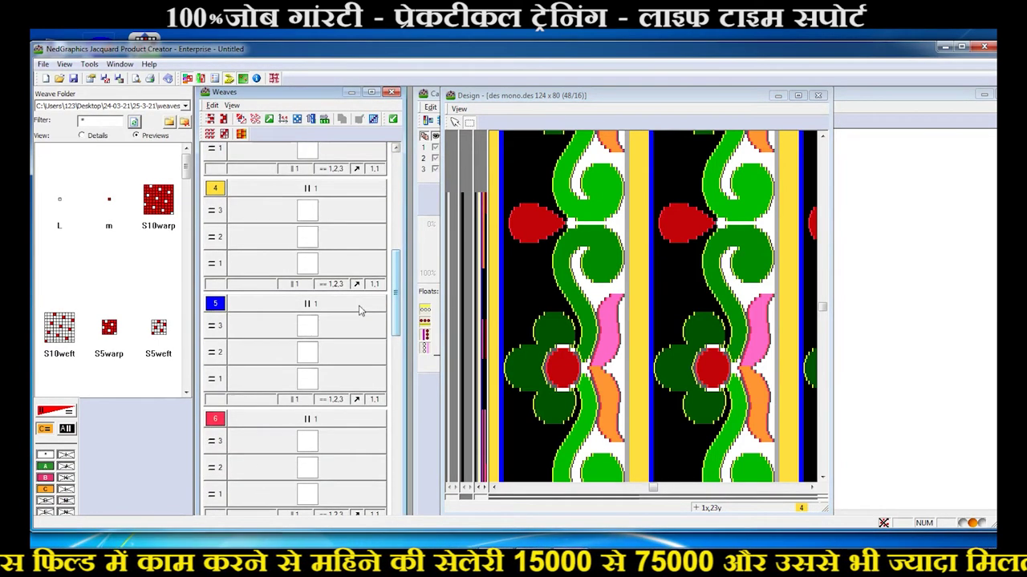
Assign colour 4 the selv weave in row 1 and the m weave in row 2.
double_click(309, 265)
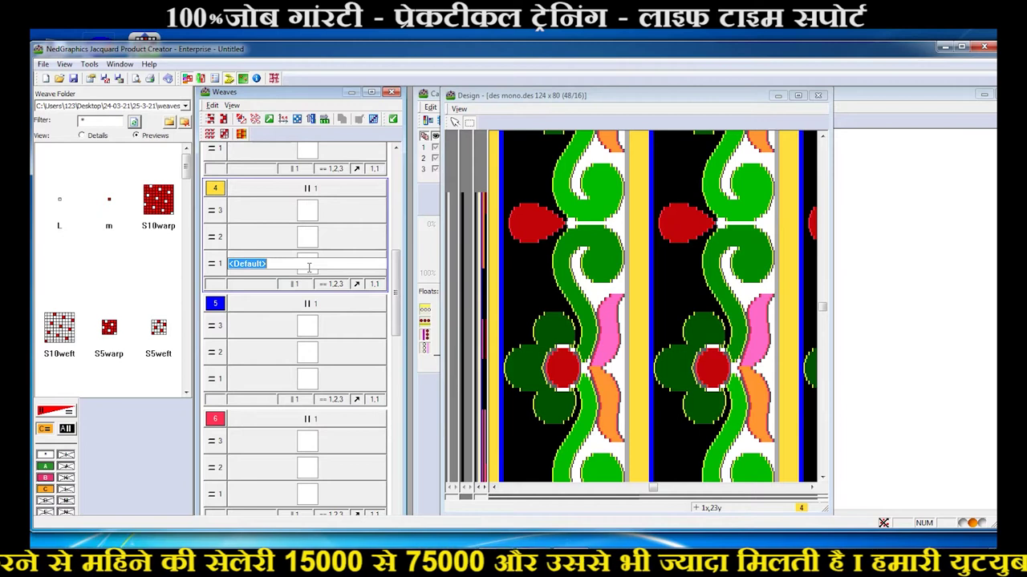
text(se)
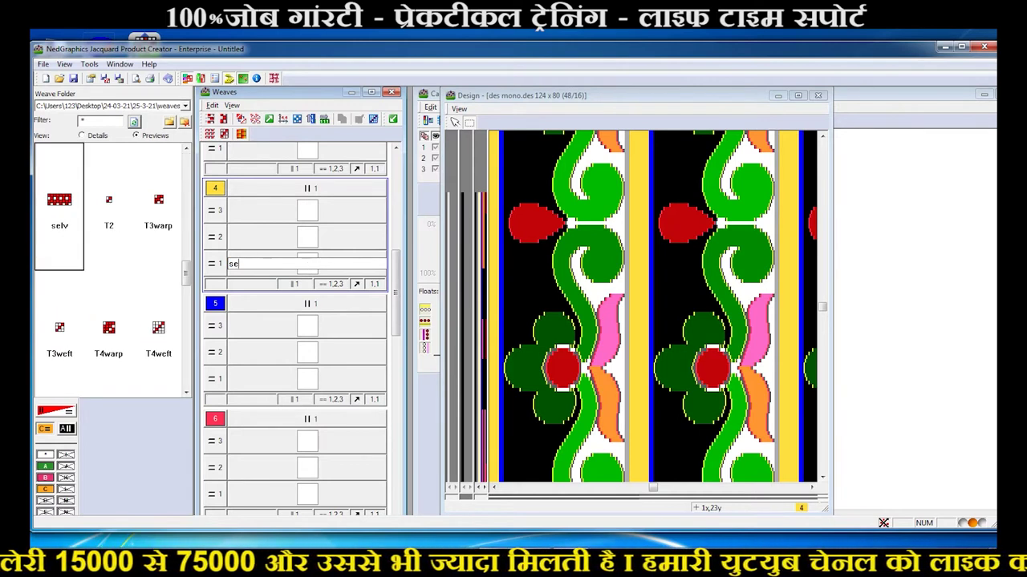
mouse_move(64, 207)
mouse_down()
mouse_move(287, 278)
mouse_move(307, 271)
mouse_up()
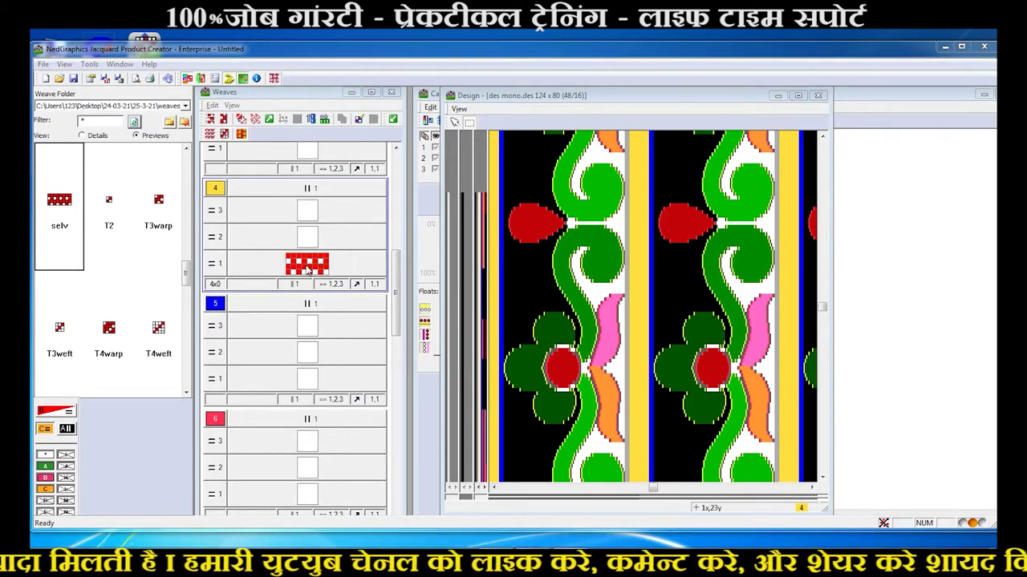
click(308, 239)
mouse_move(108, 200)
mouse_down()
mouse_move(317, 241)
mouse_move(305, 213)
mouse_up()
Display the card in its yarn colours using View > Card Colors.
click(852, 176)
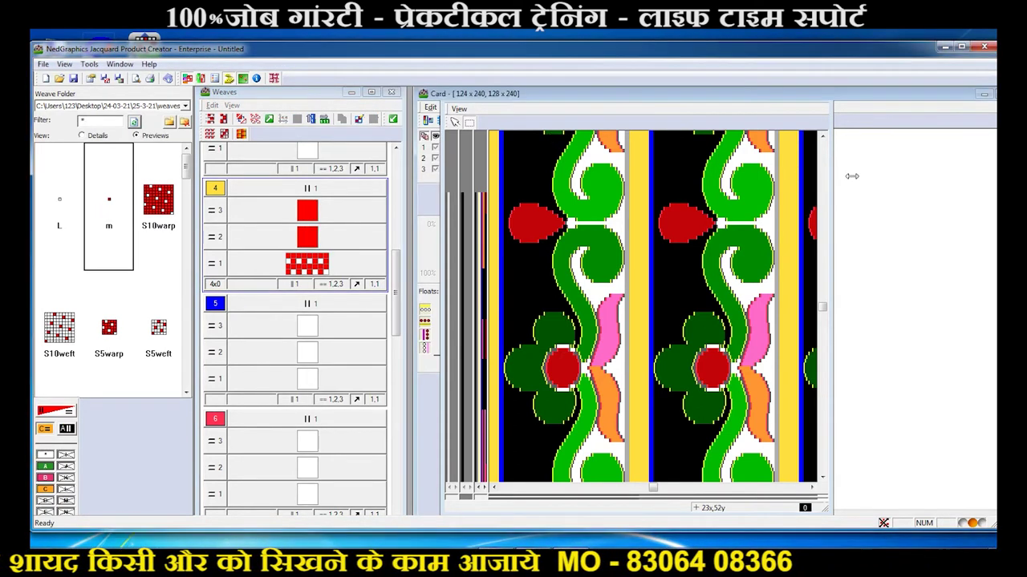
click(450, 107)
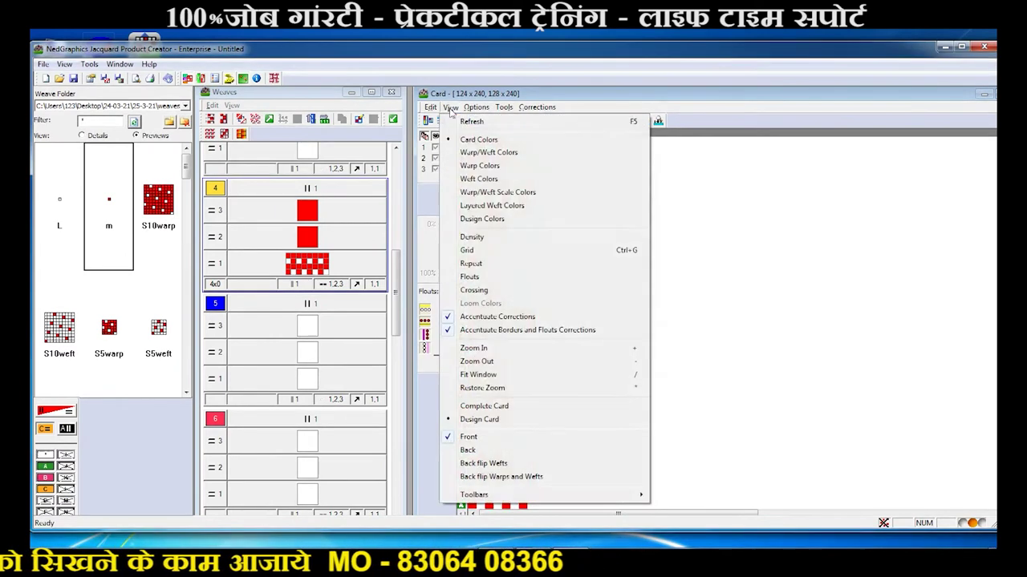
click(480, 156)
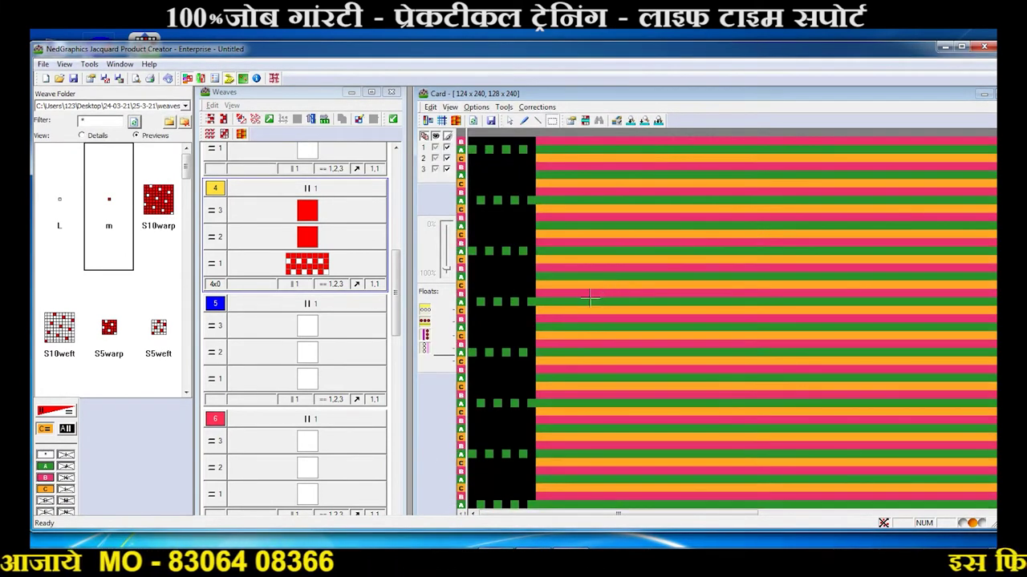
scroll(527, 315, down, 1)
scroll(527, 315, down, 1)
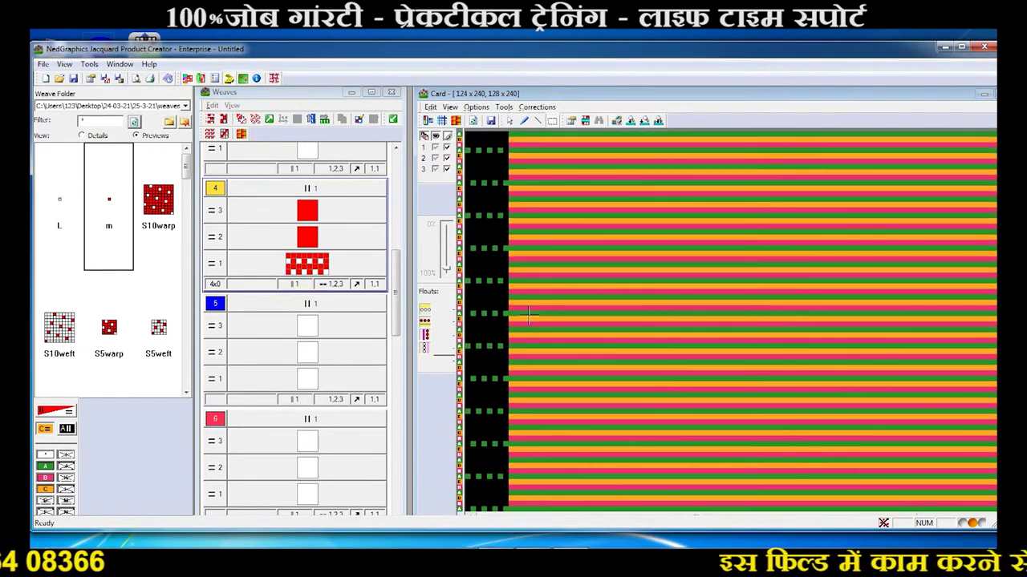
scroll(527, 316, down, 1)
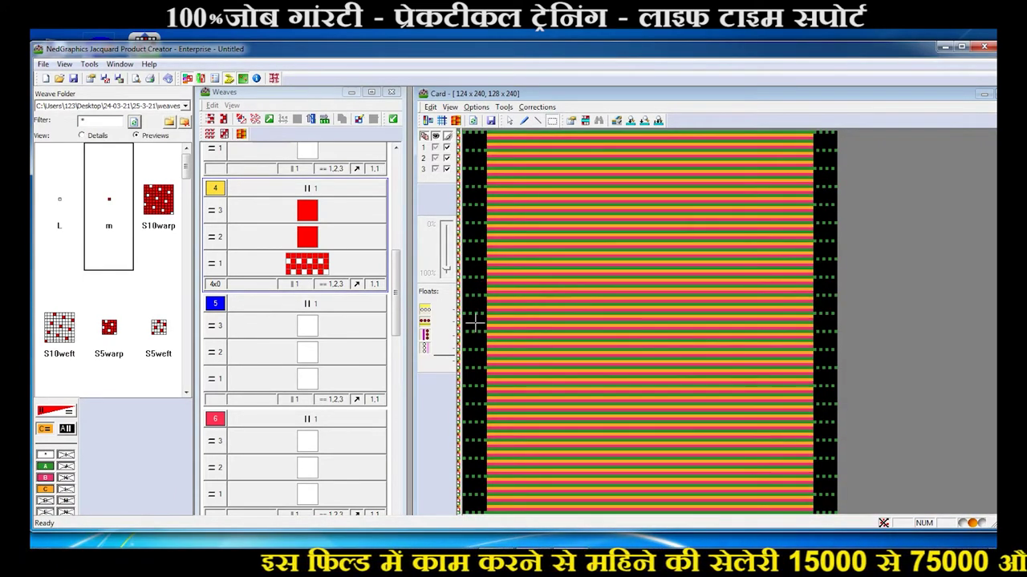
scroll(399, 311, up, 1)
scroll(398, 312, up, 2)
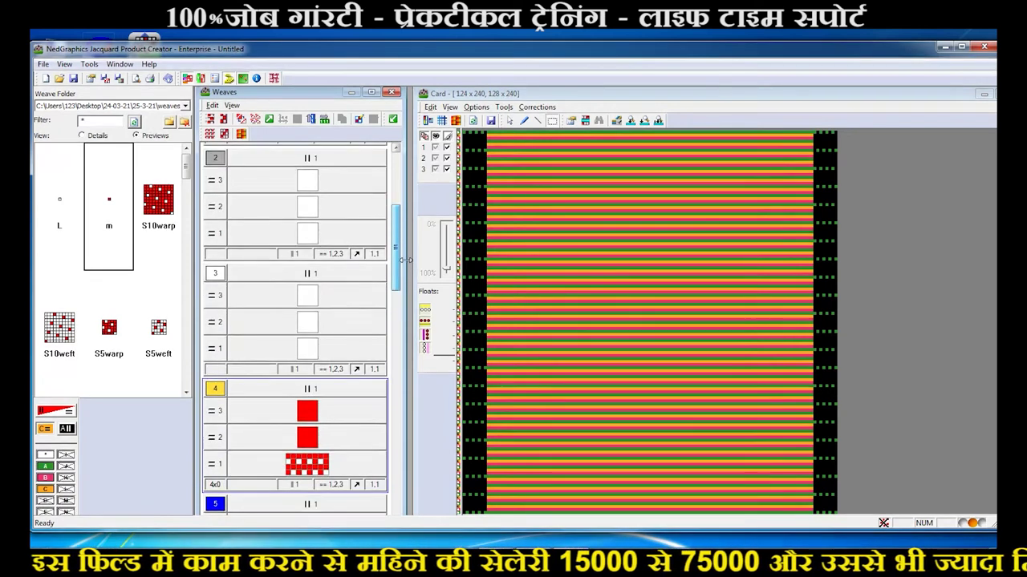
Compare the card with the des mono design, then close the design window.
click(253, 78)
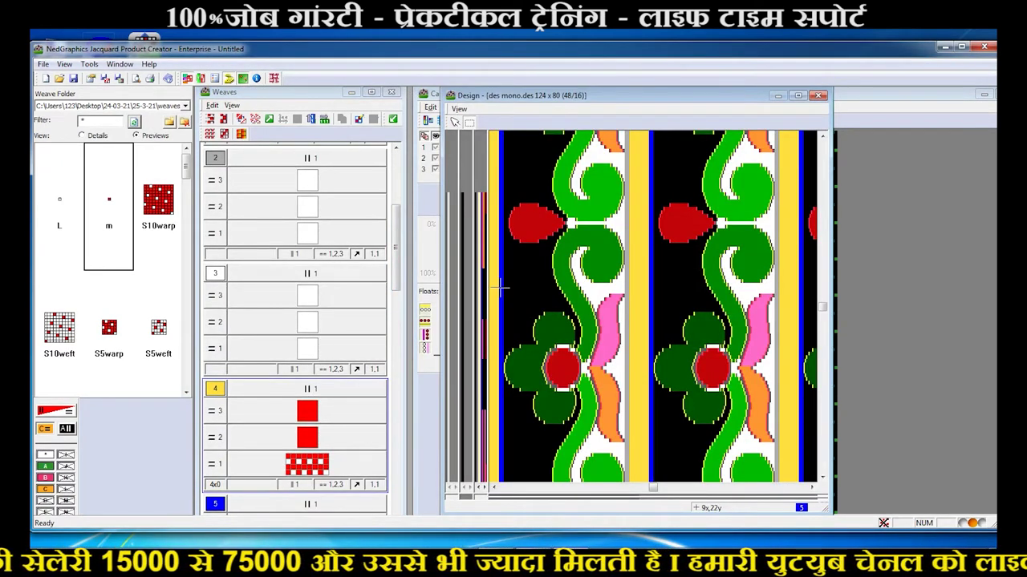
click(818, 96)
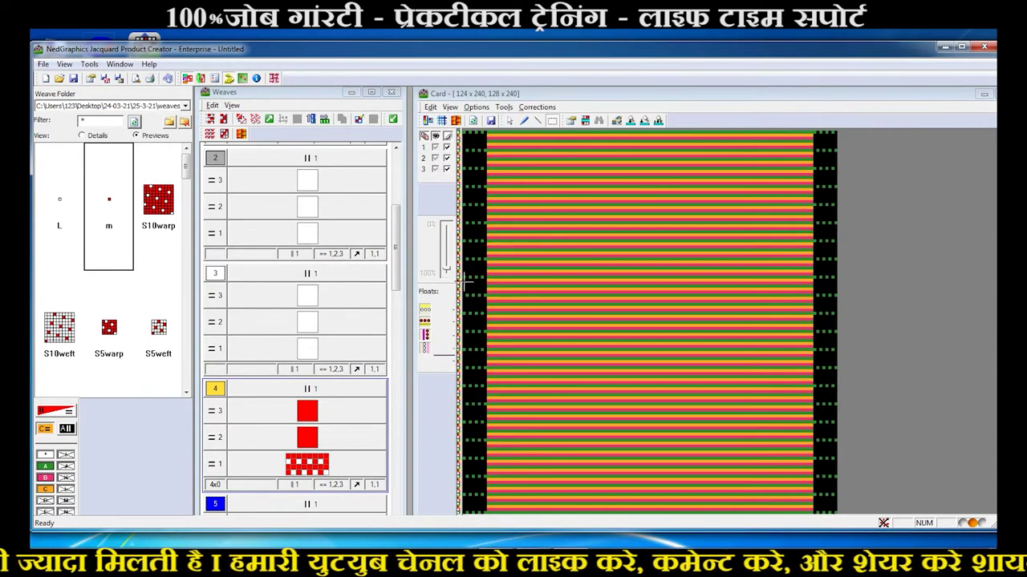
scroll(298, 317, down, 5)
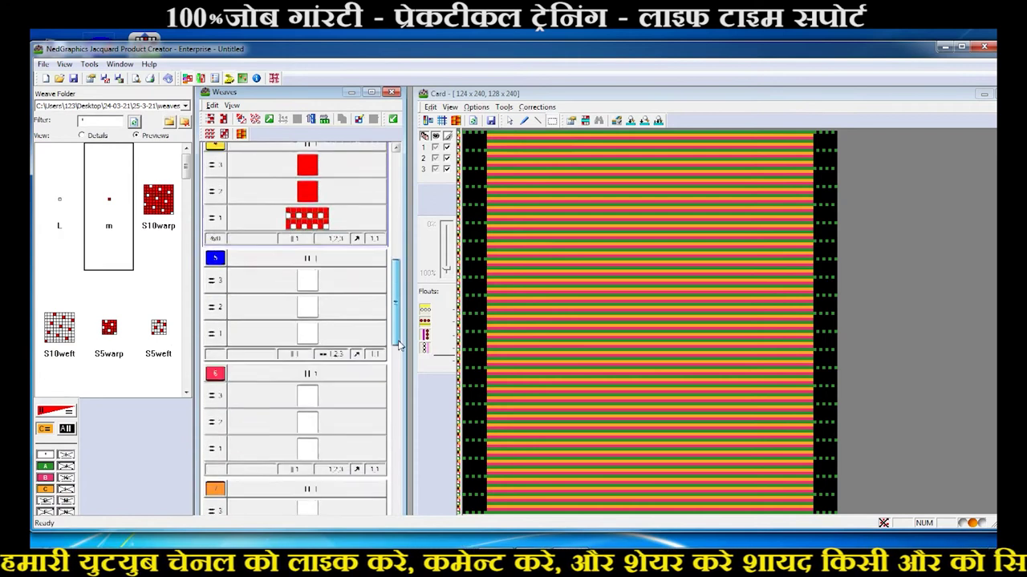
Give colour 5 the T4weft weave in row 1.
double_click(303, 315)
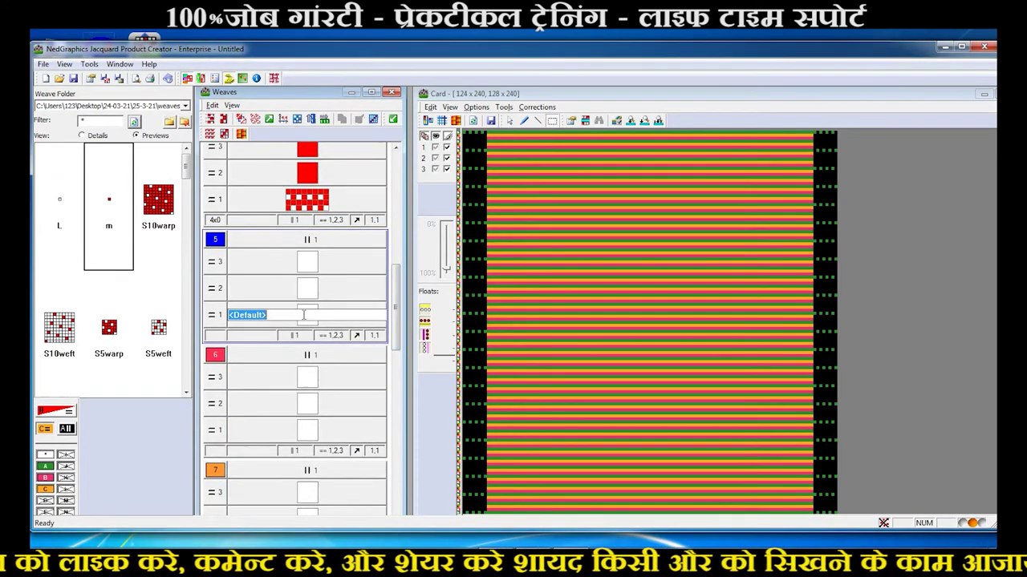
scroll(159, 327, down, 3)
text(t4)
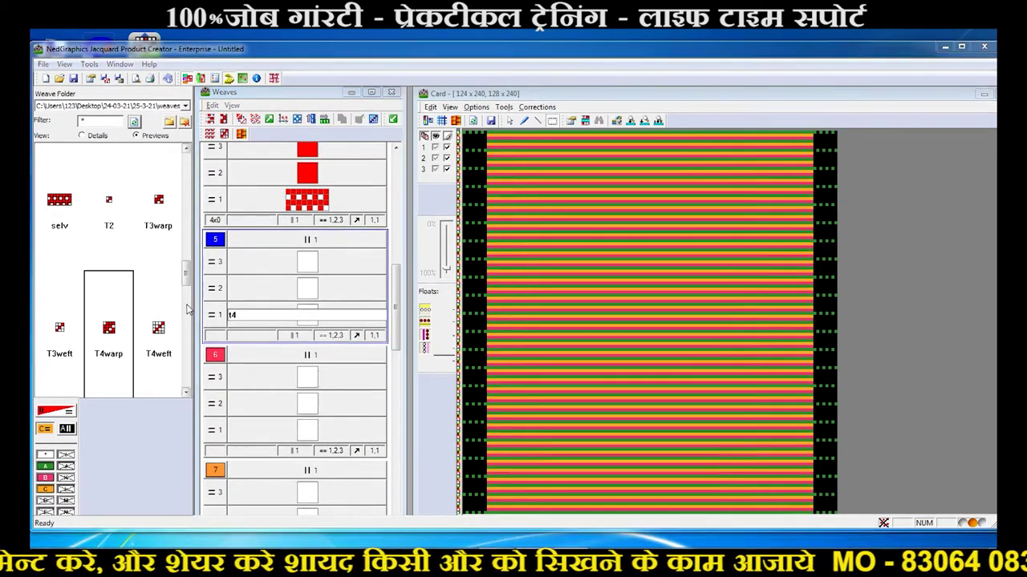
drag(159, 326, 303, 315)
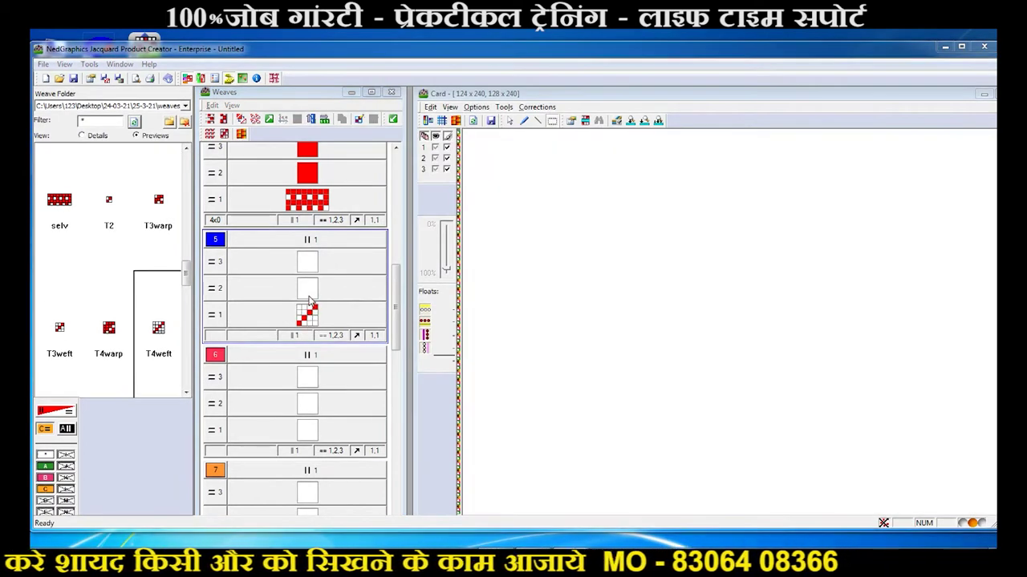
Set colour 5's rows 2 and 3 to m, refresh the card, and reopen des mono.
double_click(311, 290)
text(m)
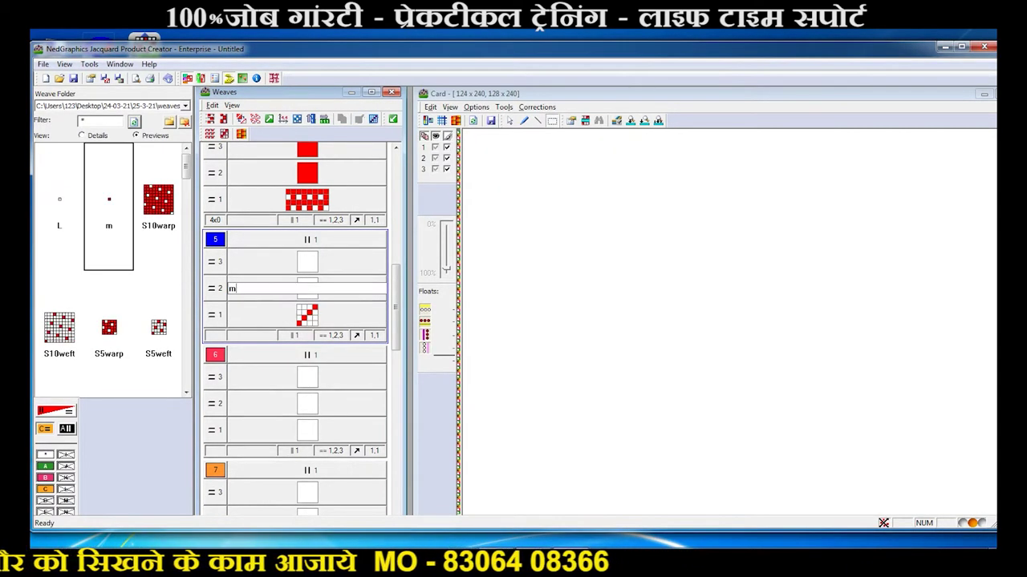
key(Return)
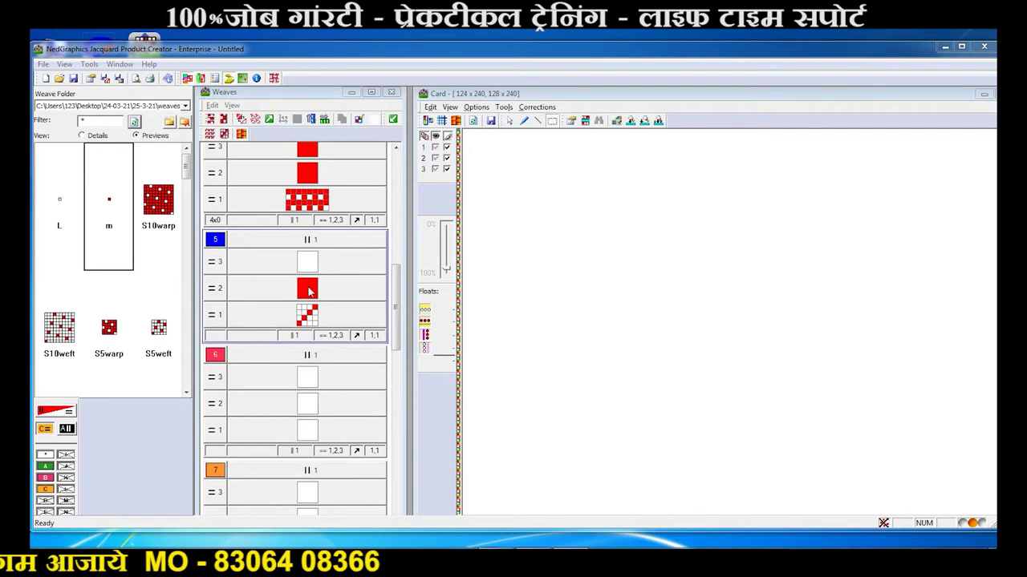
click(308, 267)
click(472, 121)
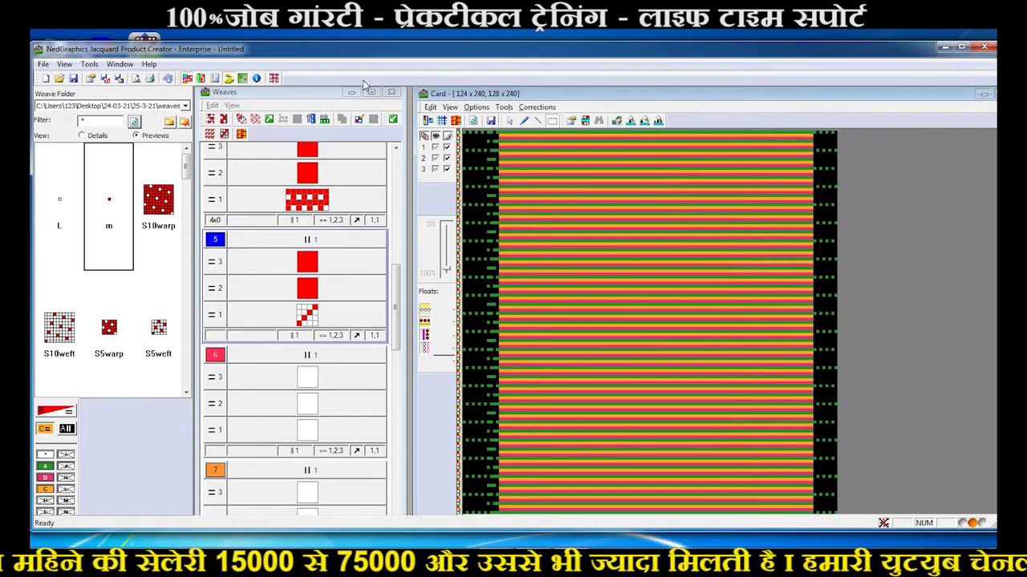
click(229, 78)
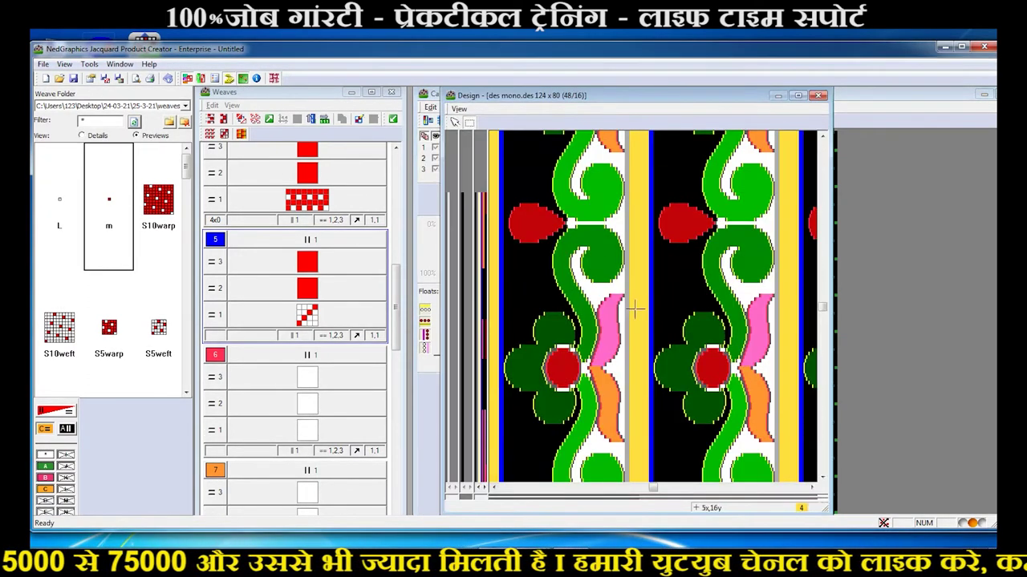
Give colour 2 T4weft on layer 1 and T4warp on layers 2 and 3.
click(818, 96)
scroll(345, 337, up, 3)
scroll(321, 312, up, 2)
double_click(316, 307)
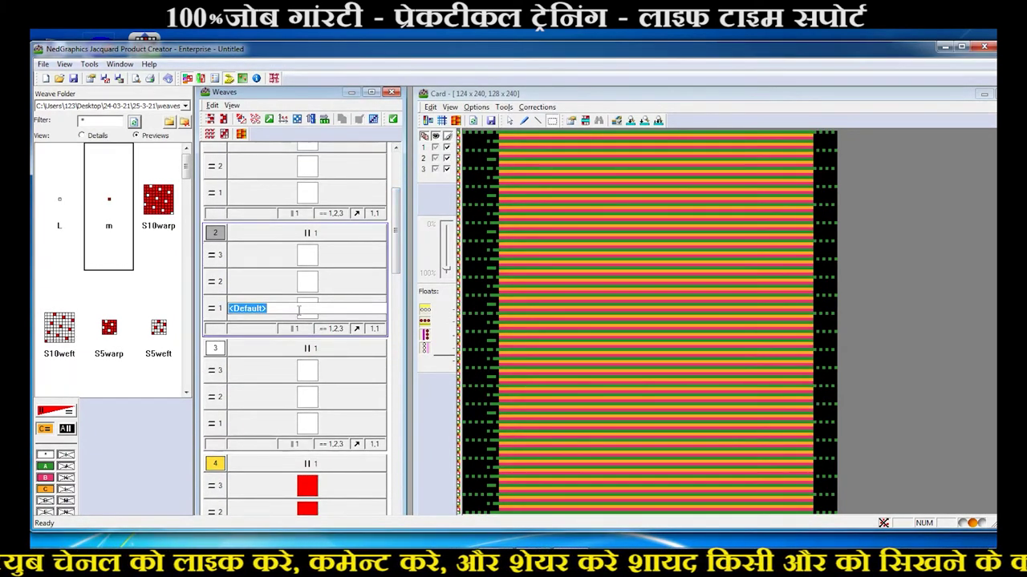
text(t4)
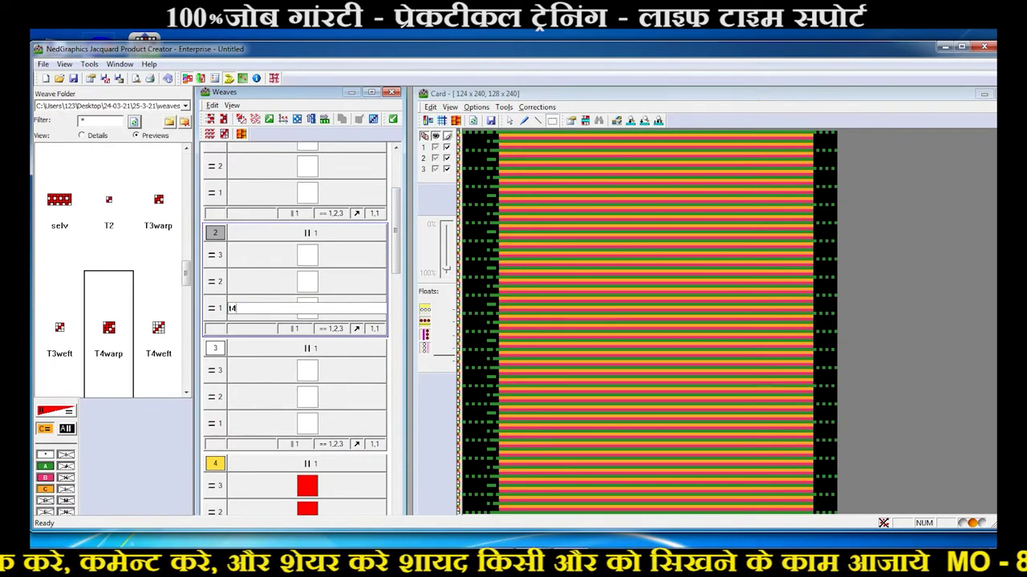
click(159, 329)
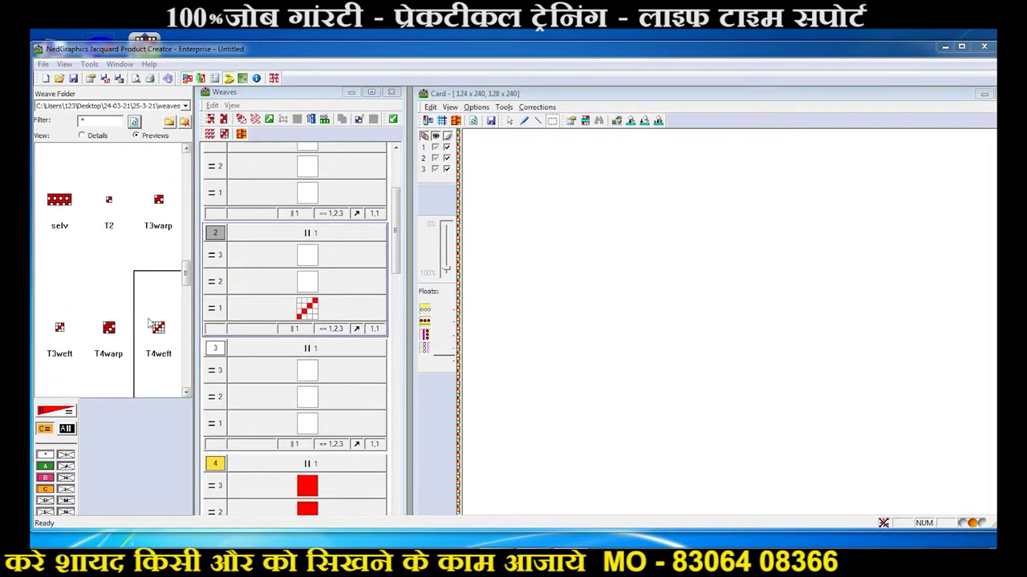
drag(109, 329, 306, 282)
drag(154, 334, 309, 265)
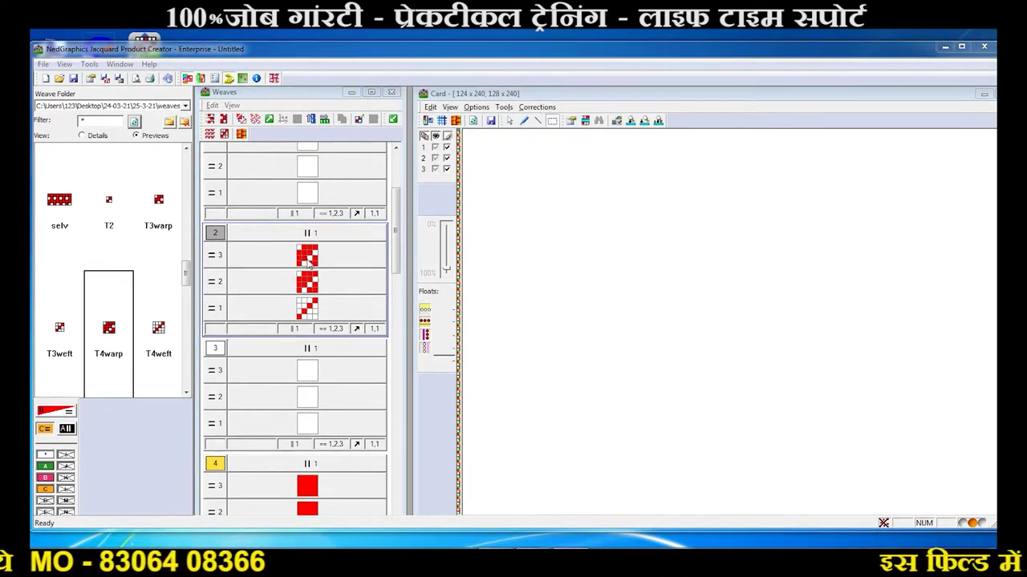
Write the card with the new weaves, accepting the start position.
click(283, 119)
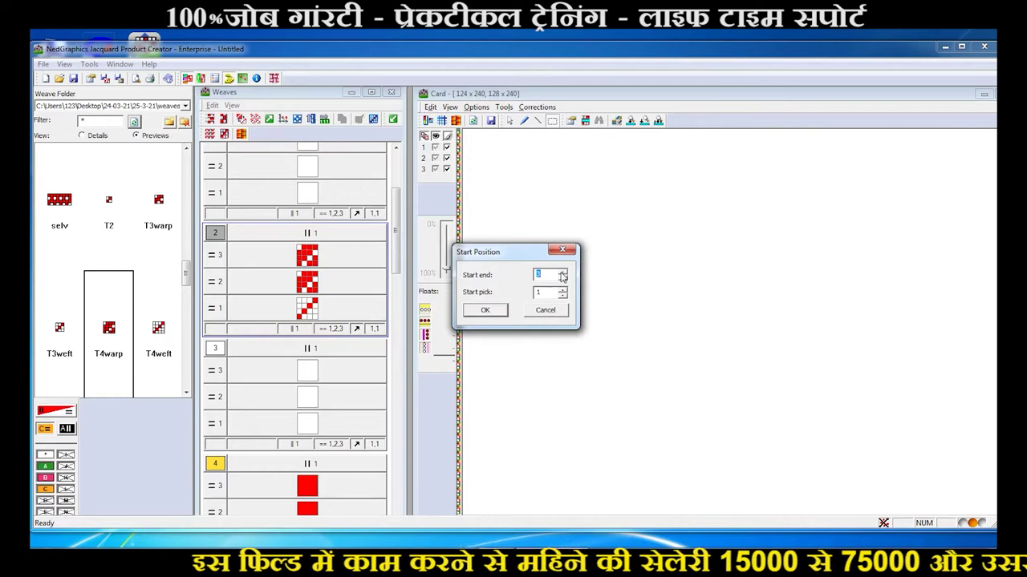
key(Return)
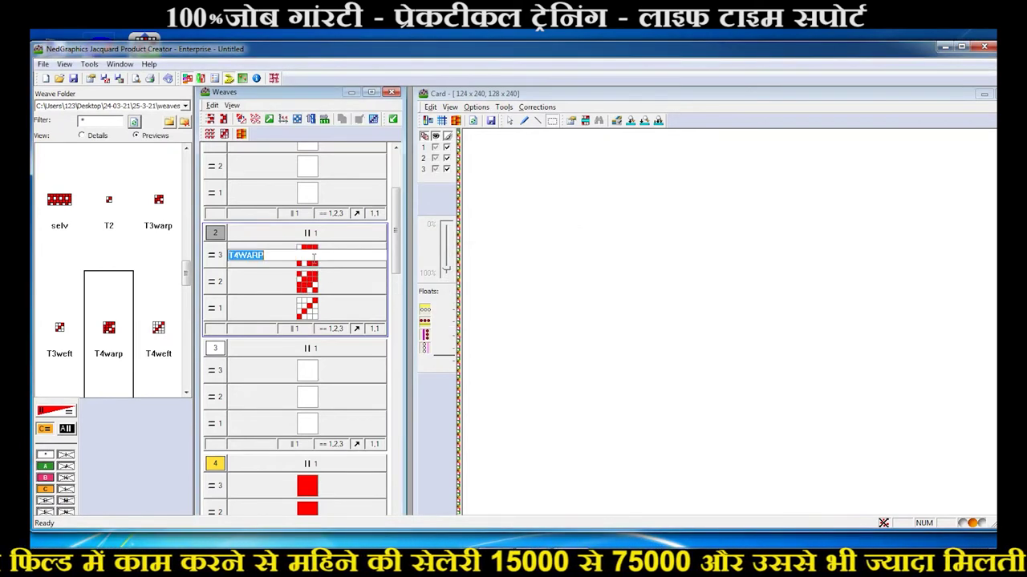
click(283, 118)
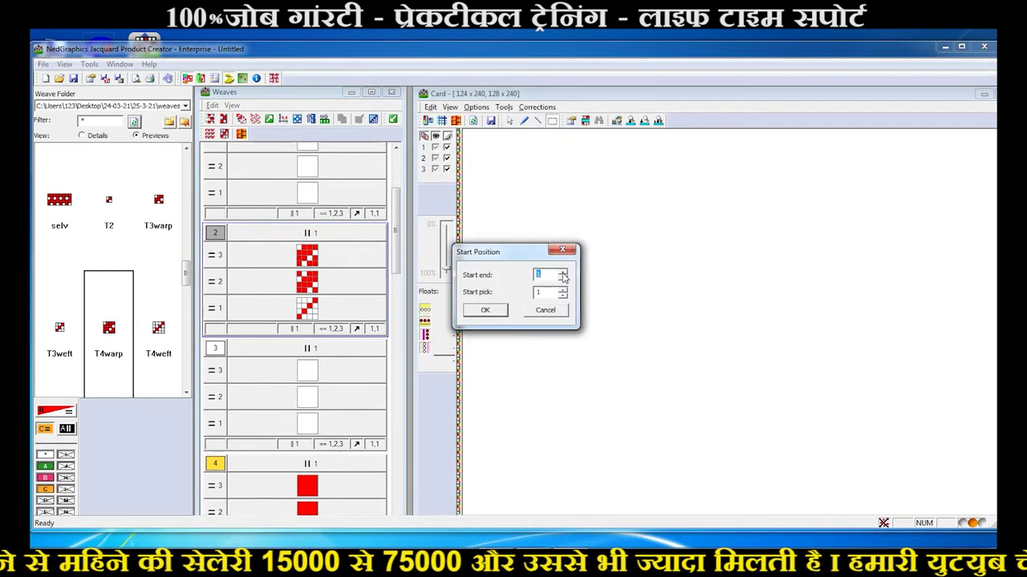
click(505, 314)
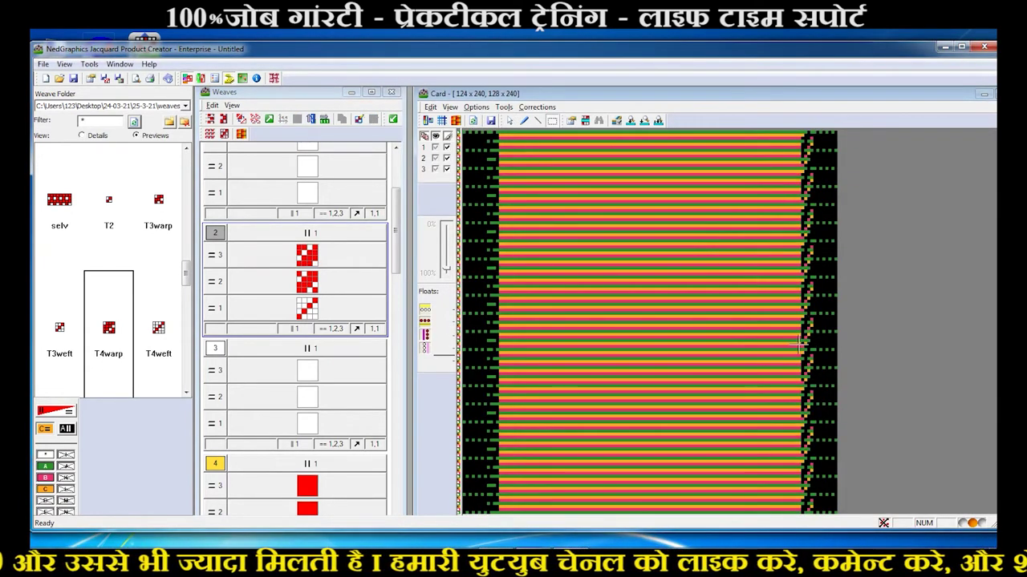
click(393, 273)
scroll(393, 272, up, 3)
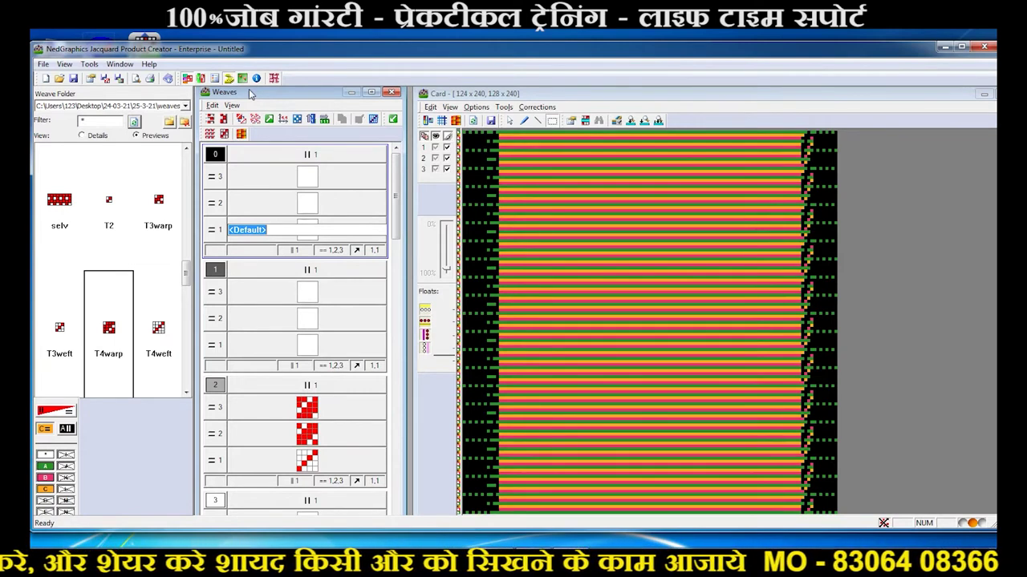
Give colour 0 the T2 weave in row 1 and m in rows 2 and 3.
text(t)
key(Return)
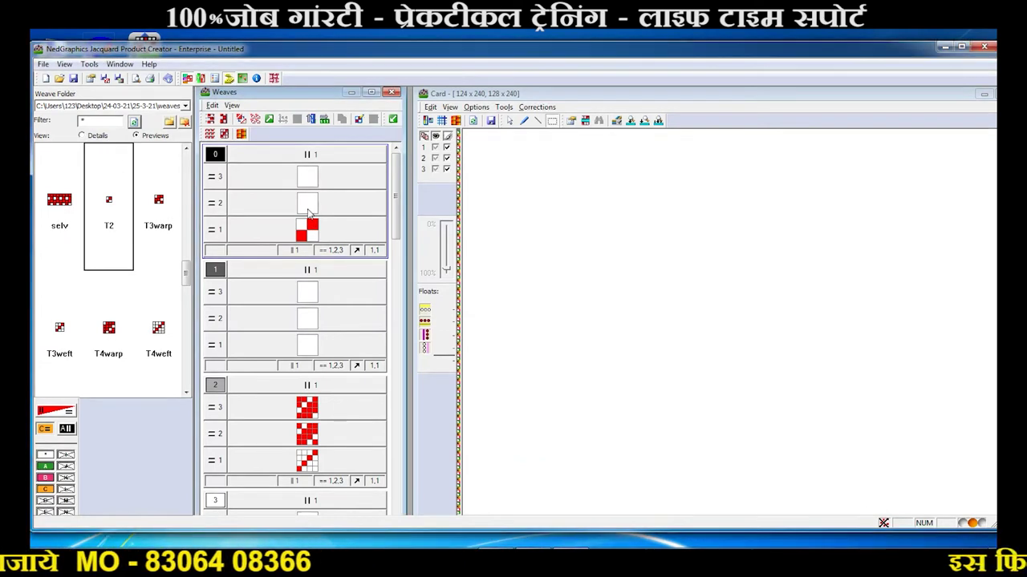
double_click(308, 208)
text(m)
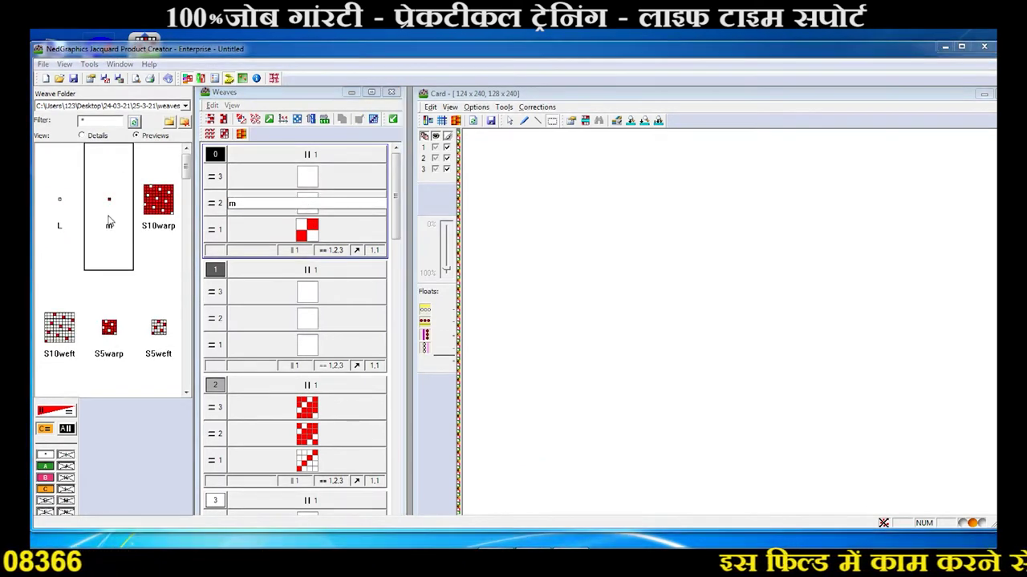
key(Return)
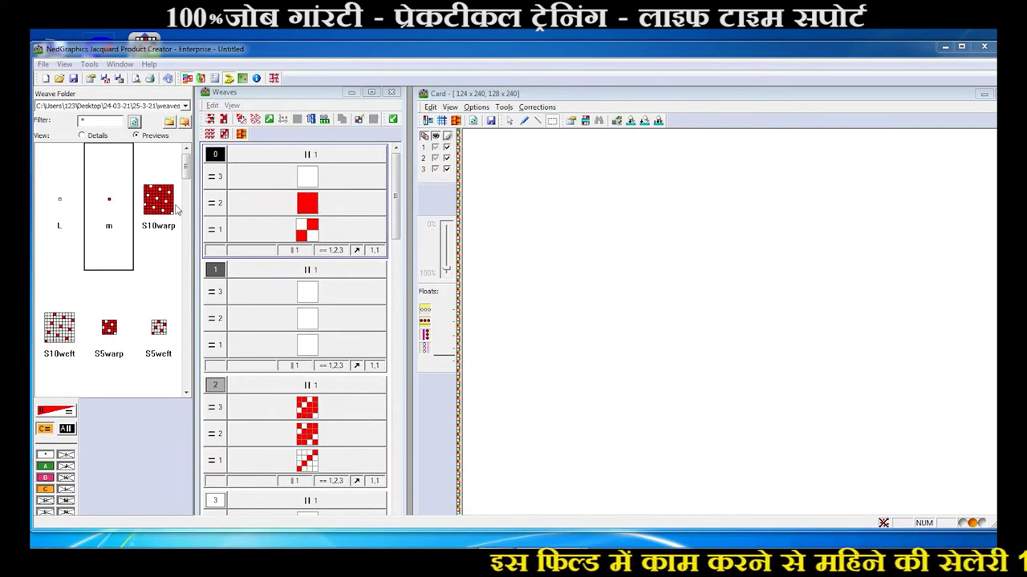
drag(112, 231, 307, 187)
Regenerate the card to show the border motif and reopen the des mono design.
click(473, 121)
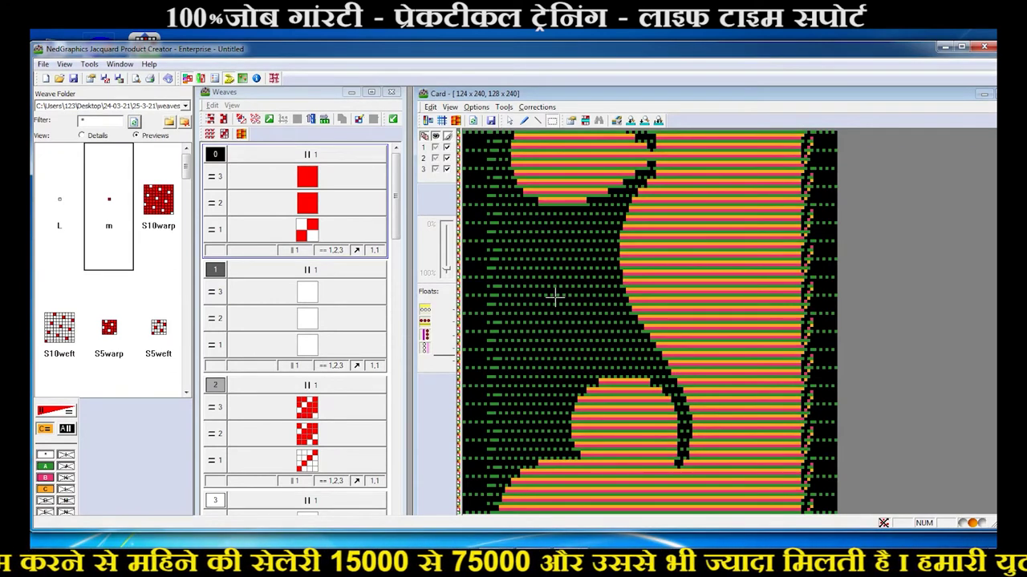
scroll(554, 296, down, 2)
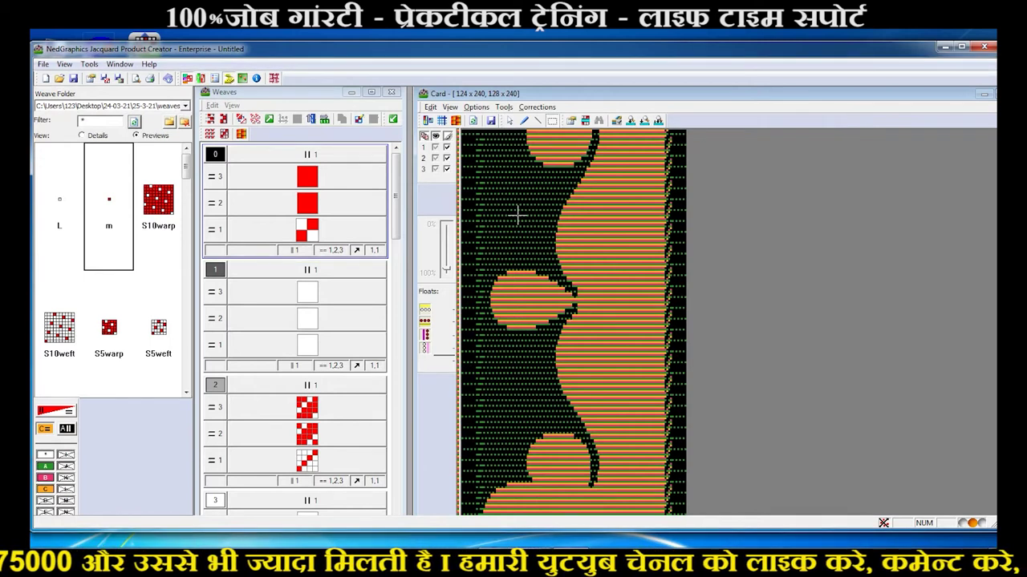
drag(396, 229, 397, 238)
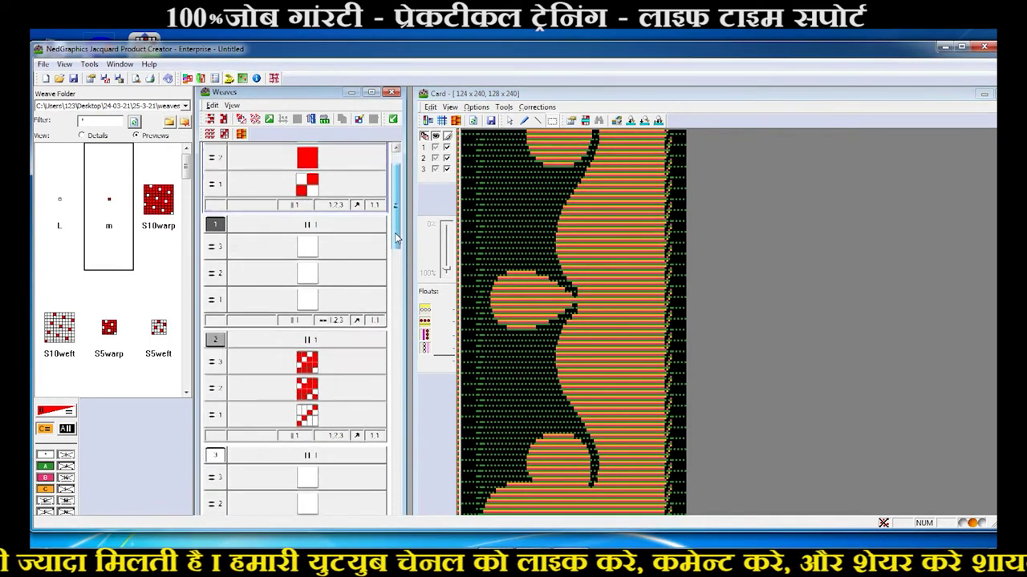
click(243, 78)
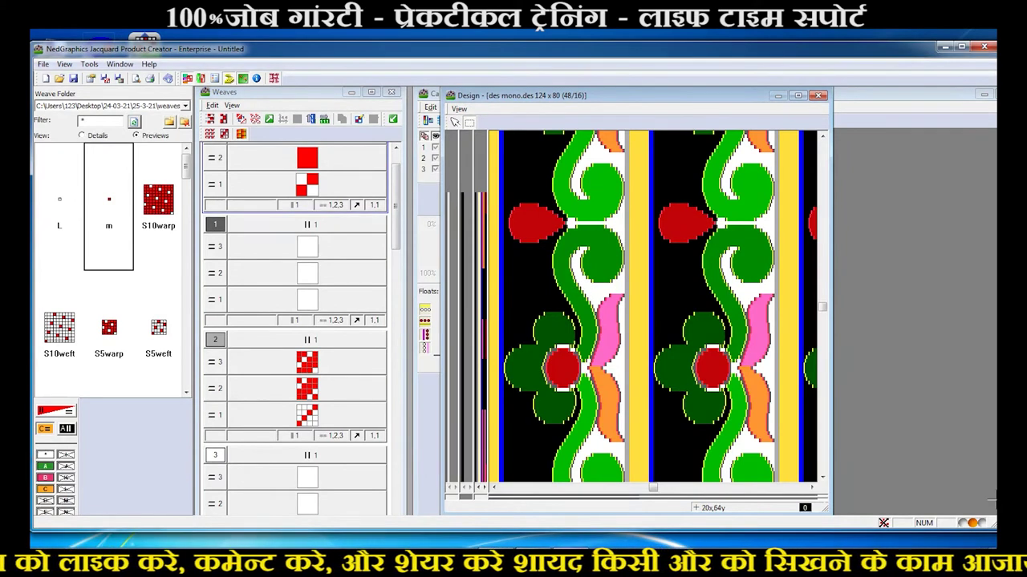
Leave colour 1's row 1 empty and put the m weave on rows 2 and 3.
double_click(306, 303)
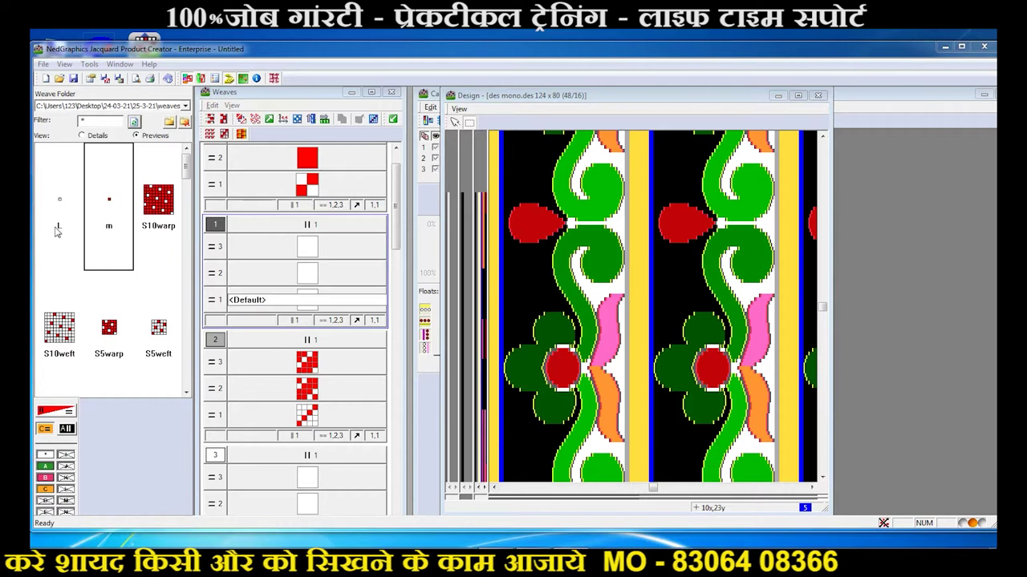
click(306, 302)
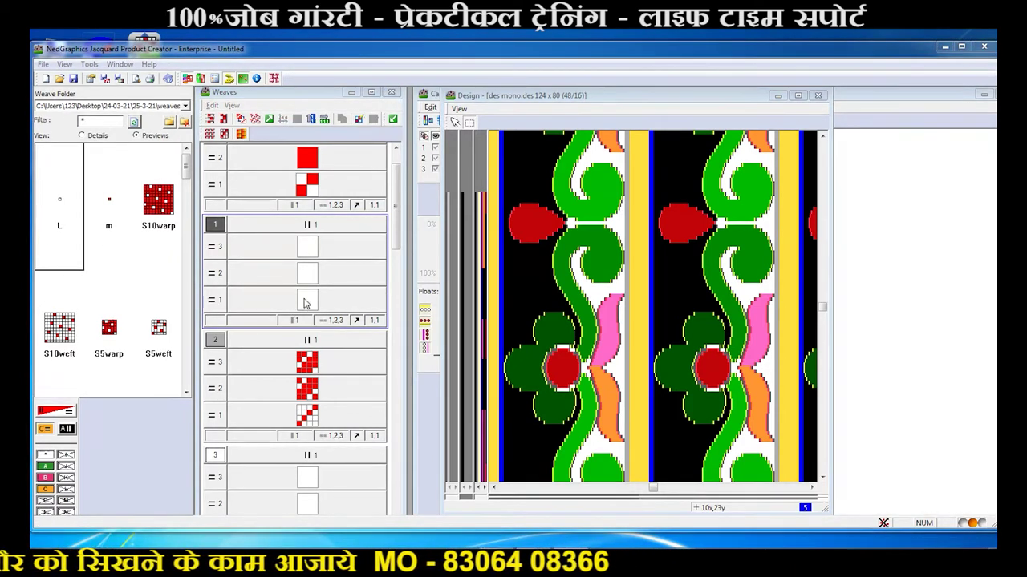
double_click(308, 282)
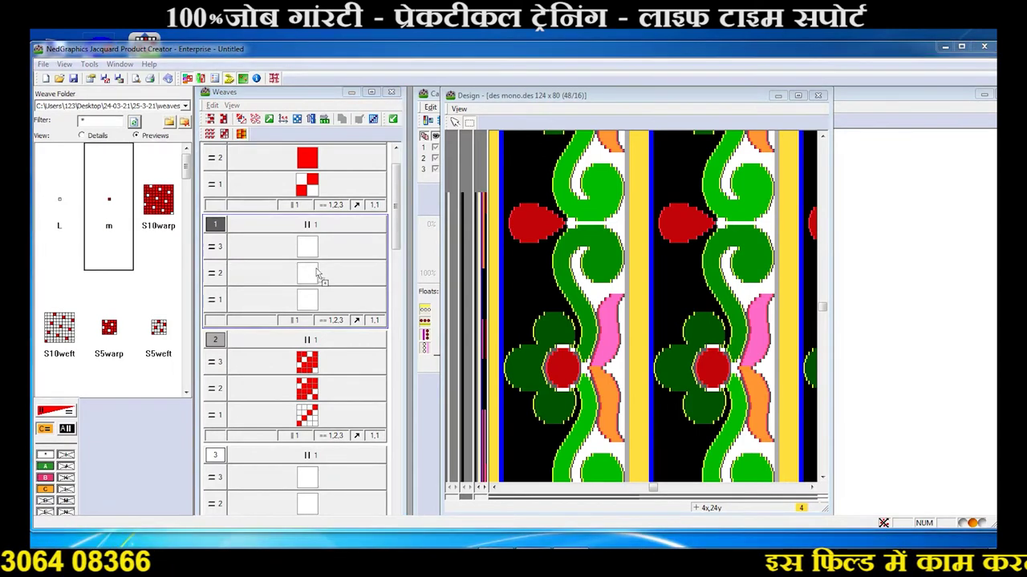
drag(318, 274, 320, 275)
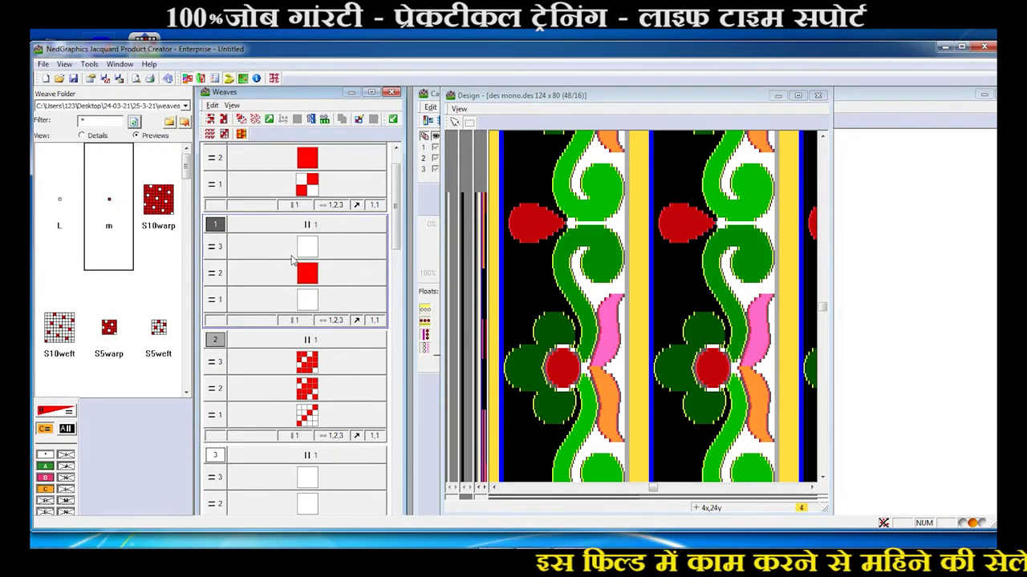
drag(110, 203, 303, 251)
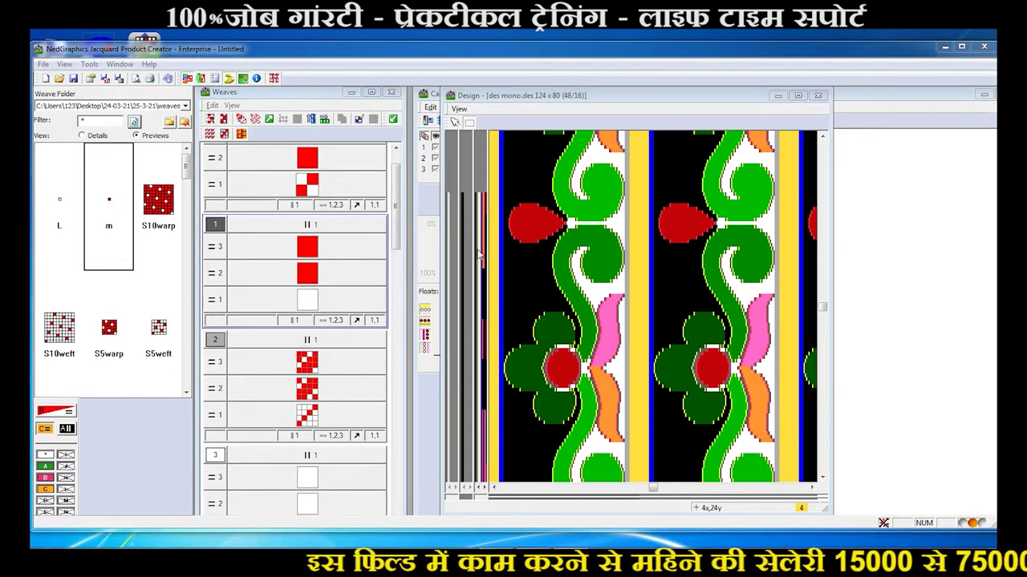
Regenerate the card with colour 1's weaves and bring the des mono design back up.
click(444, 121)
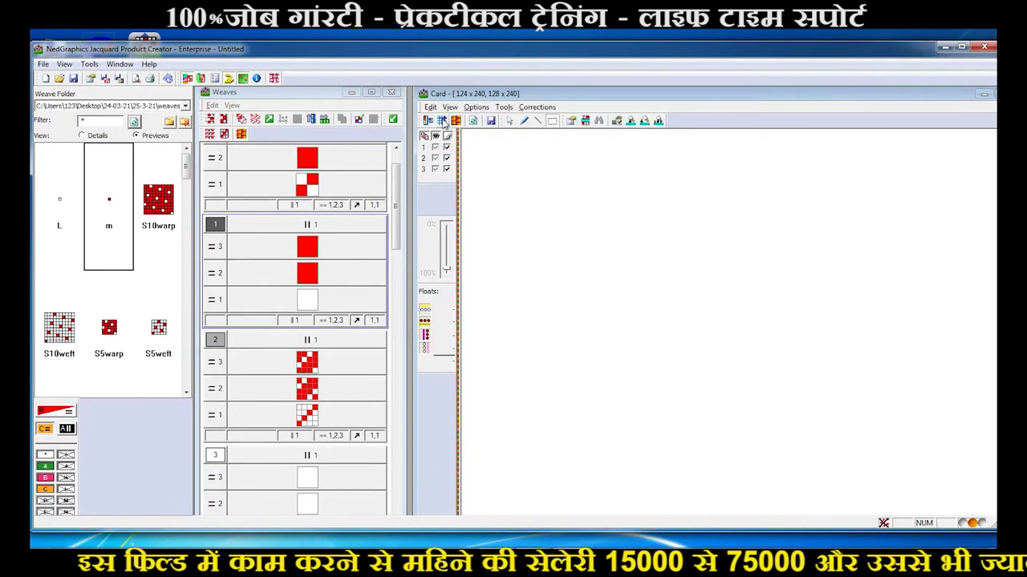
click(474, 121)
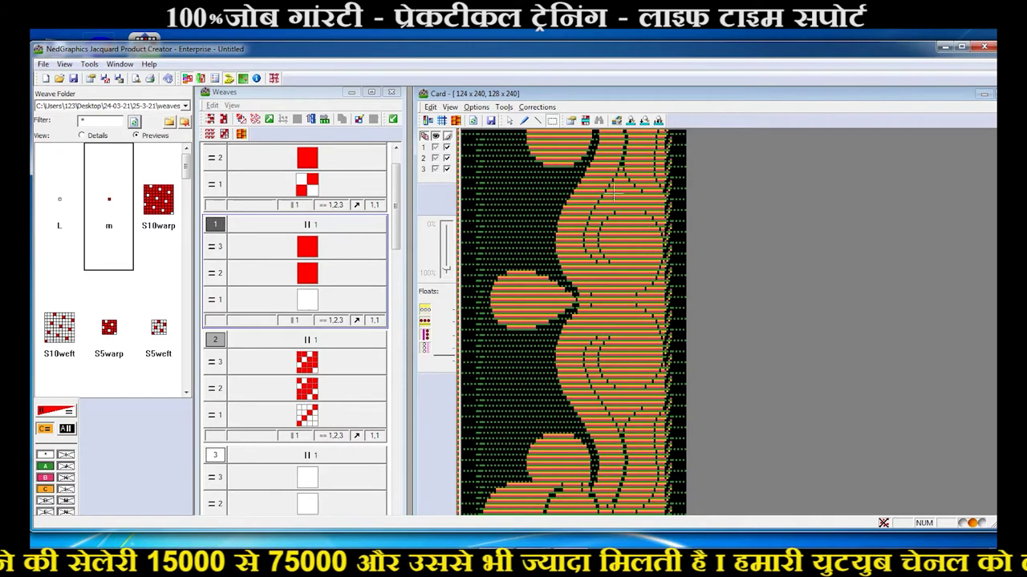
scroll(396, 243, down, 2)
scroll(396, 243, down, 2)
scroll(396, 243, down, 2)
click(227, 78)
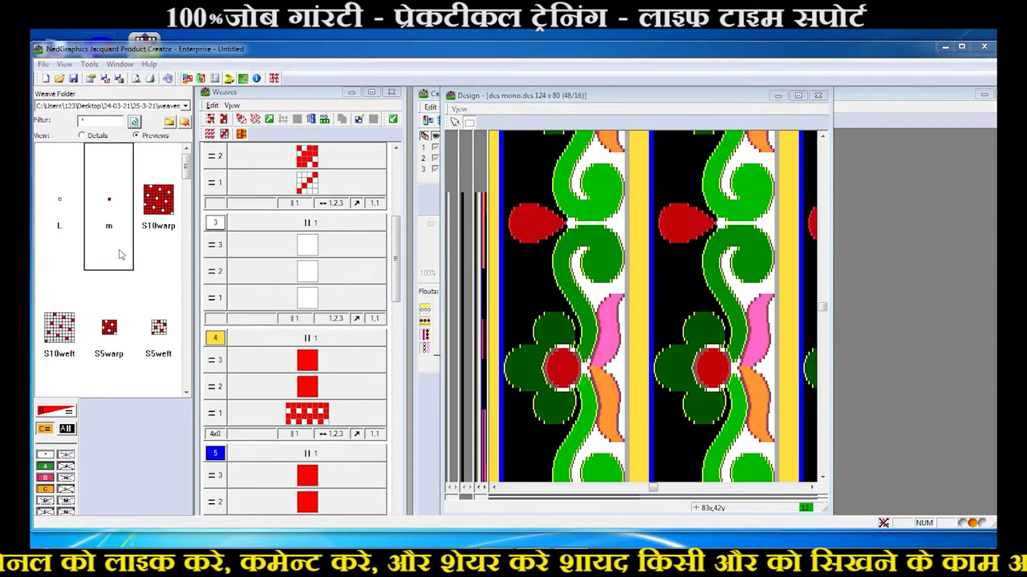
Assign the T4weft weave to colour 3's first row.
click(303, 299)
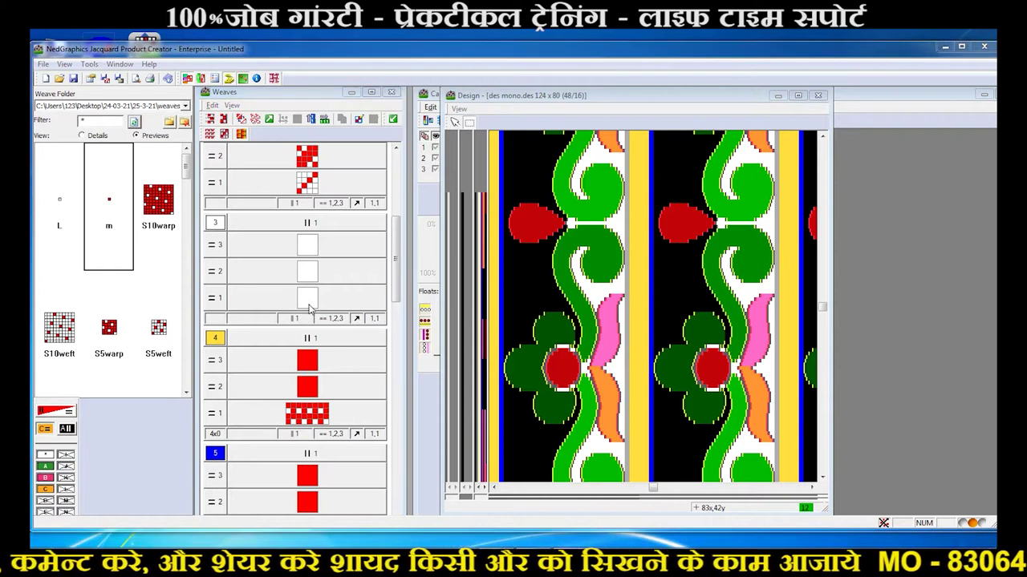
double_click(309, 307)
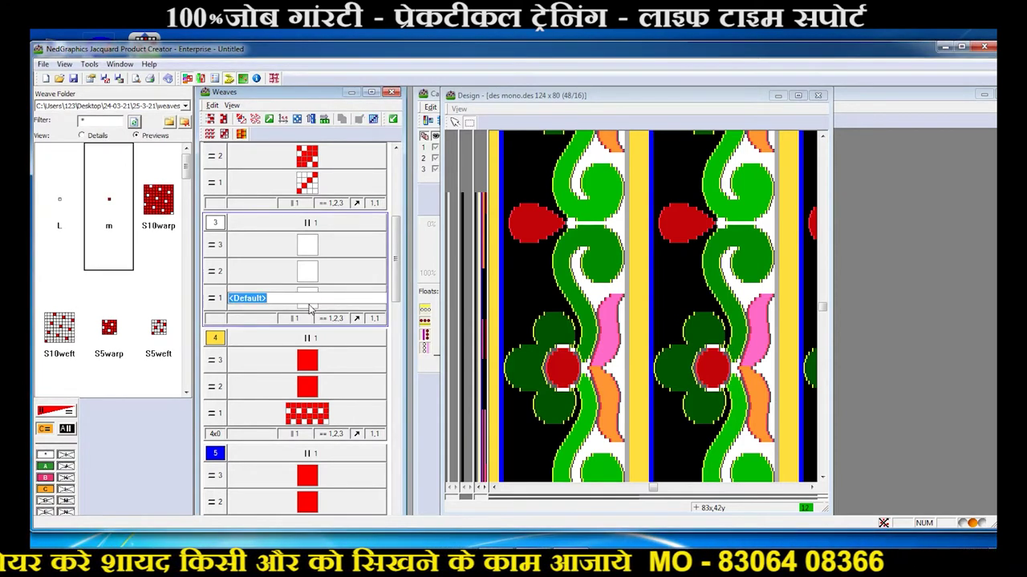
text(t4)
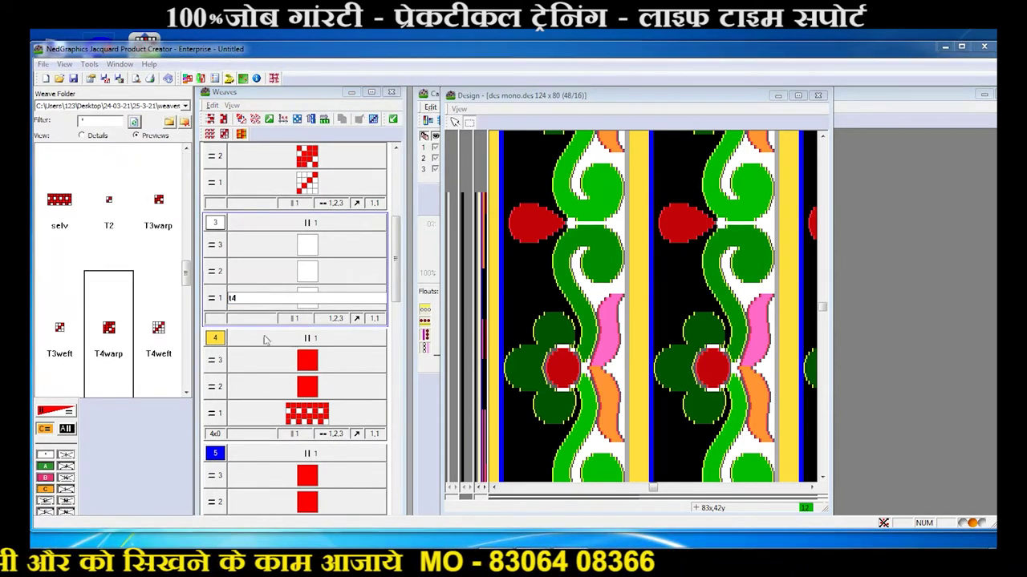
click(158, 329)
click(312, 301)
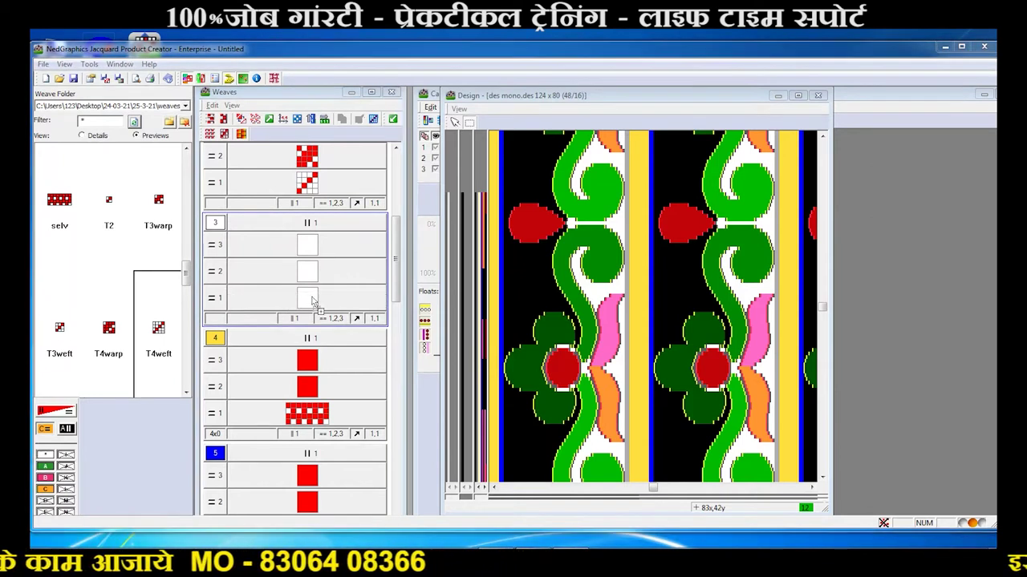
drag(313, 301, 313, 299)
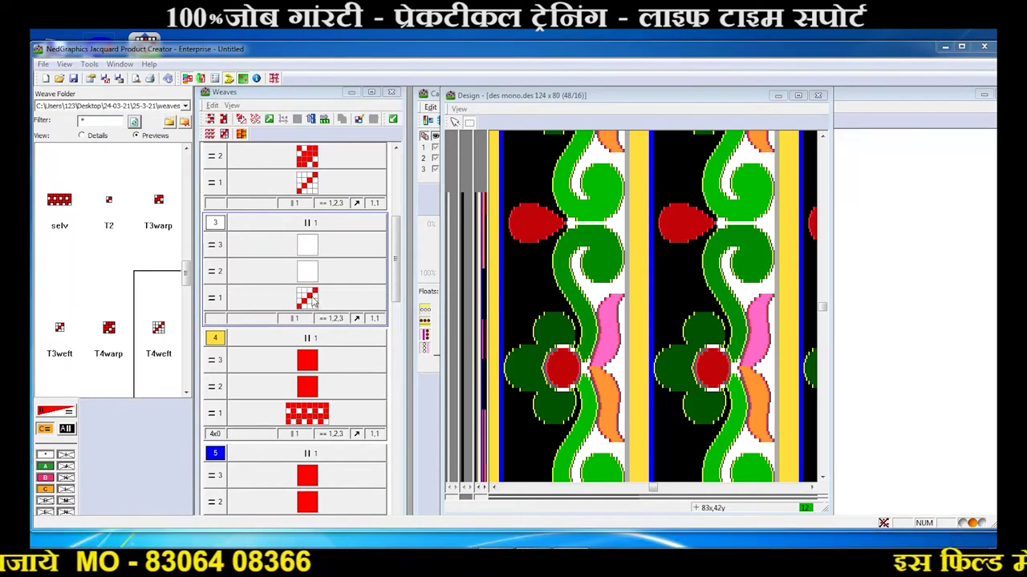
Place the T4warp weave in rows 2 and 3 of colour 3.
click(109, 329)
click(273, 276)
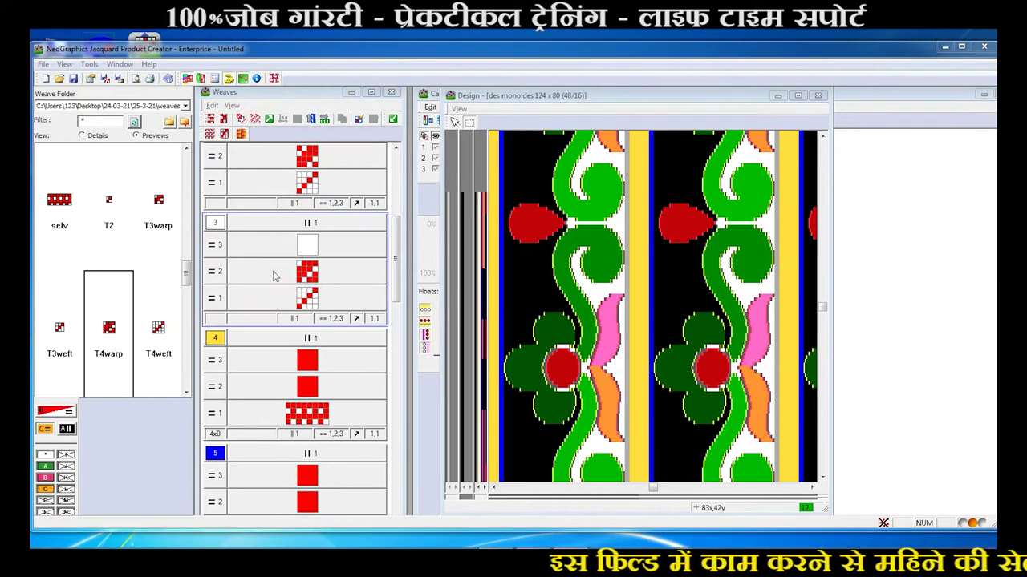
click(305, 247)
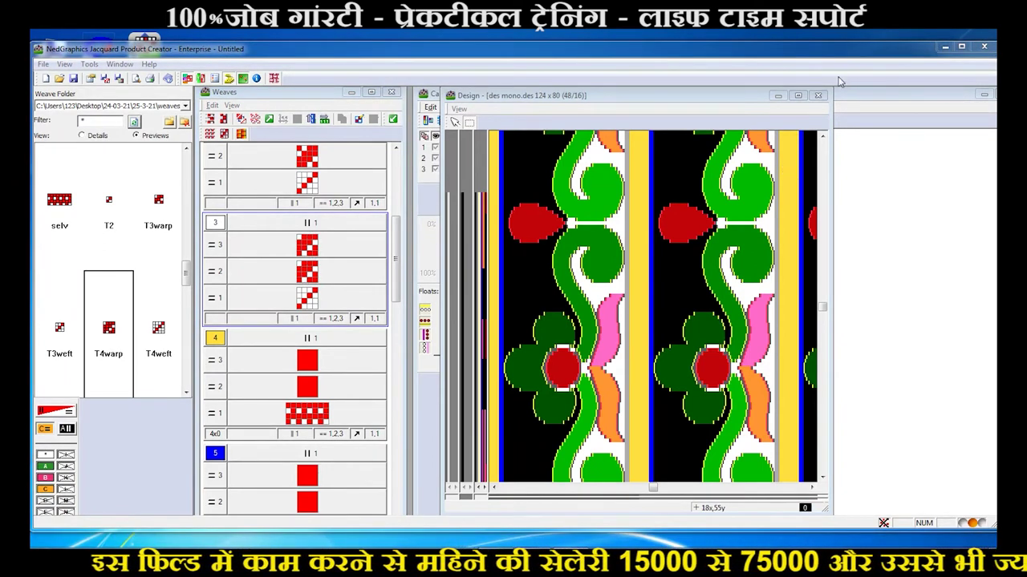
Close the des mono design window so the card is visible.
click(810, 95)
click(819, 95)
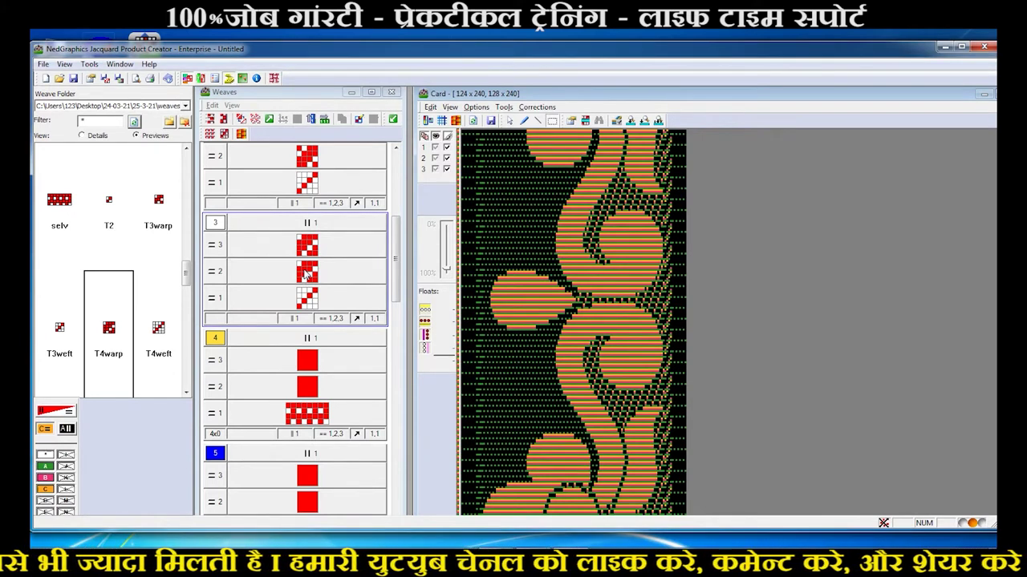
scroll(642, 276, up, 1)
scroll(642, 305, up, 1)
Fill the card with the assigned weaves, accepting the default start position.
scroll(641, 305, up, 2)
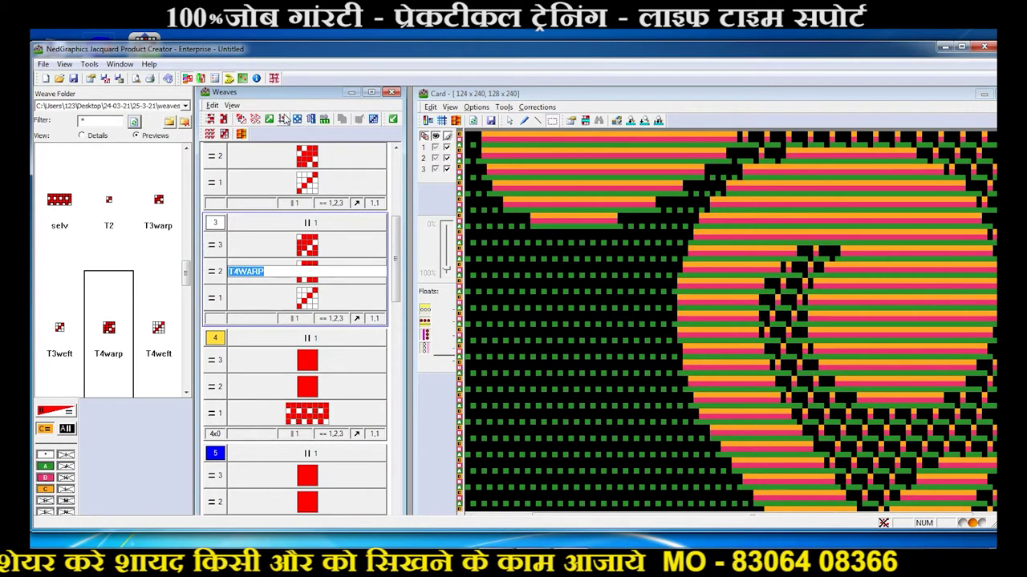
click(463, 237)
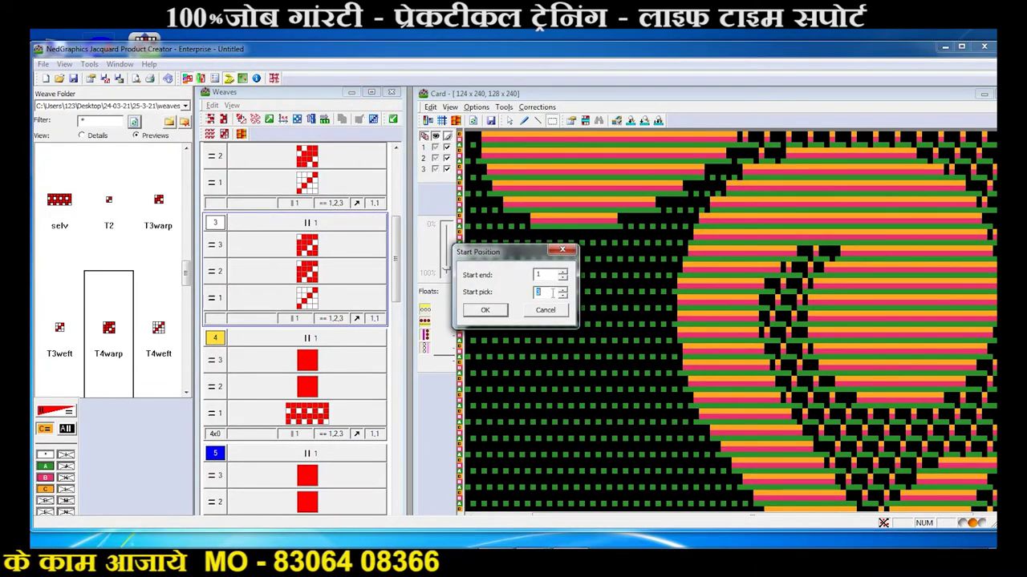
click(486, 312)
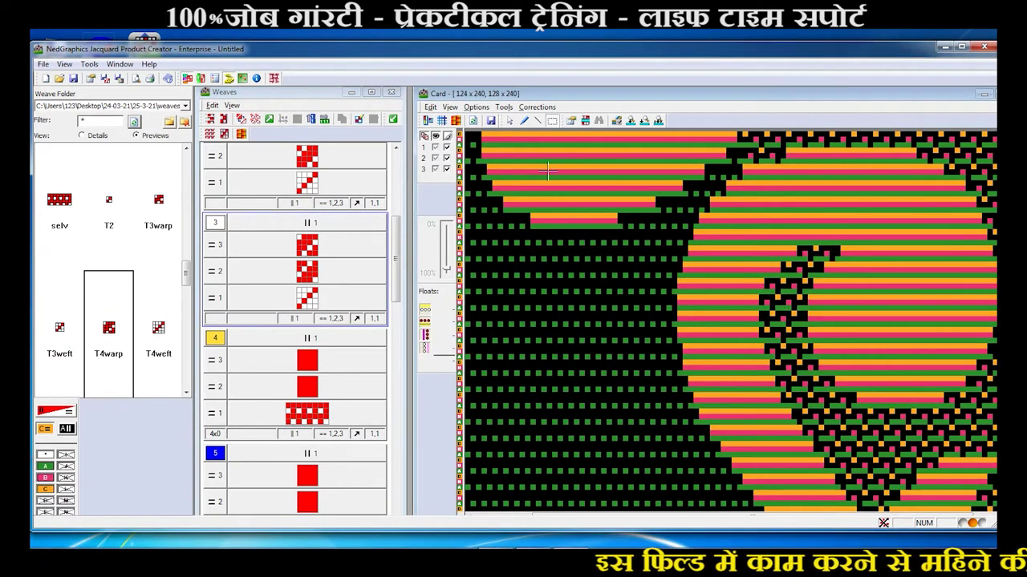
Re-commit T4WARP on colour 3's row 3, regenerate the card and view it.
double_click(319, 255)
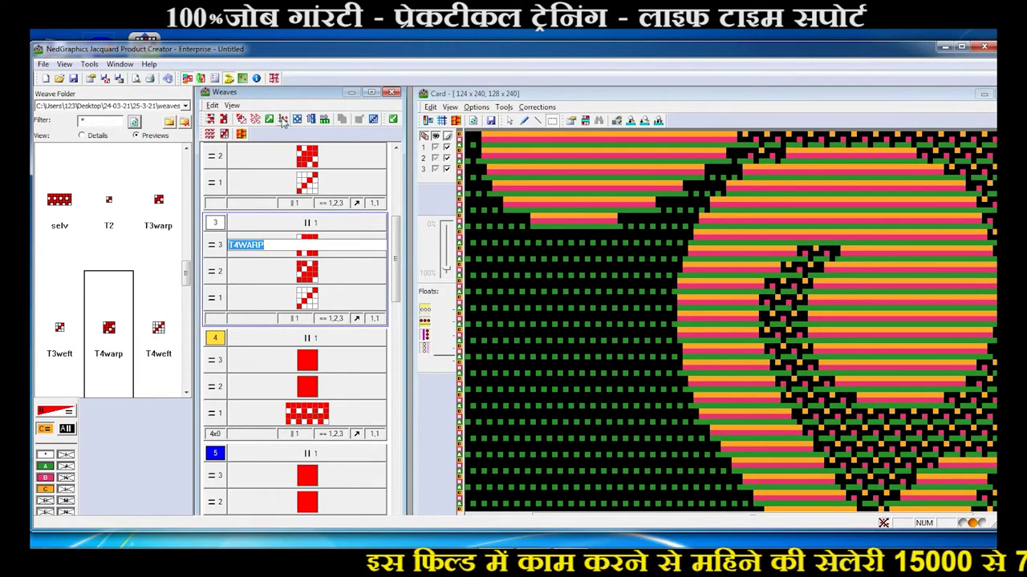
click(269, 119)
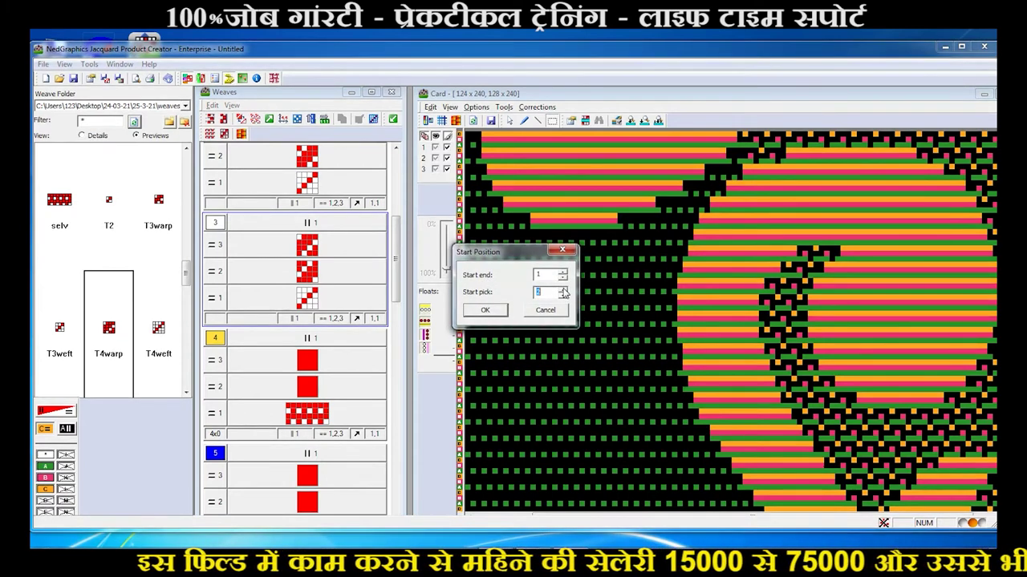
click(484, 310)
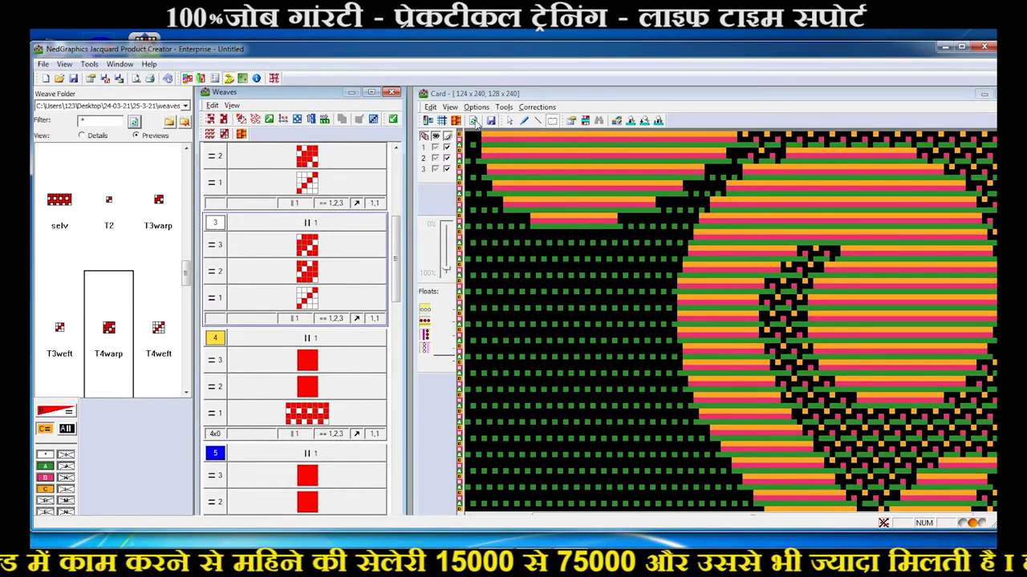
click(474, 120)
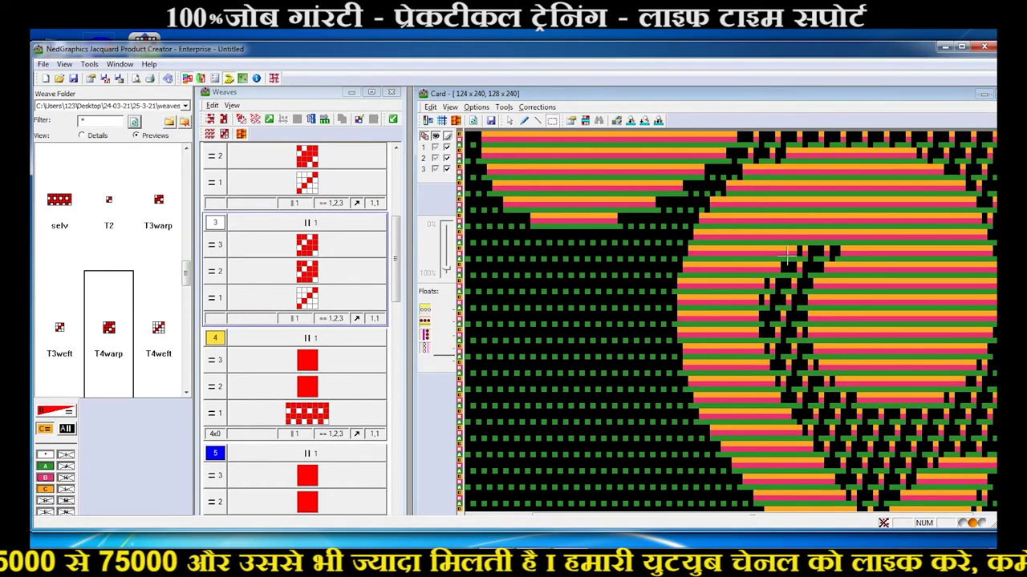
scroll(394, 296, down, 2)
scroll(394, 296, down, 2)
scroll(394, 296, down, 2)
Open the des mono design for reference, then return to the weaves list.
click(242, 78)
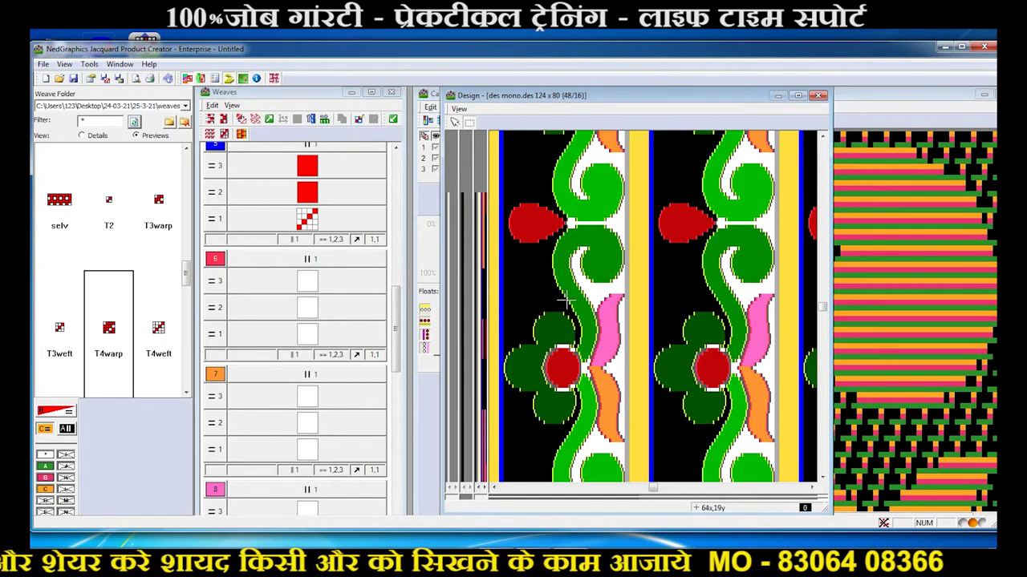
click(313, 325)
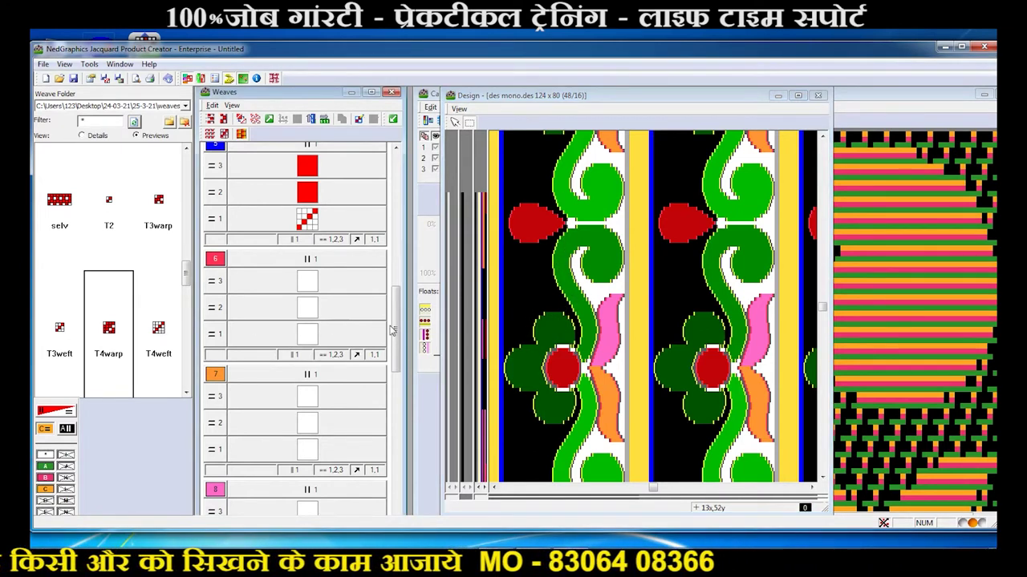
drag(396, 329, 393, 414)
scroll(393, 437, down, 1)
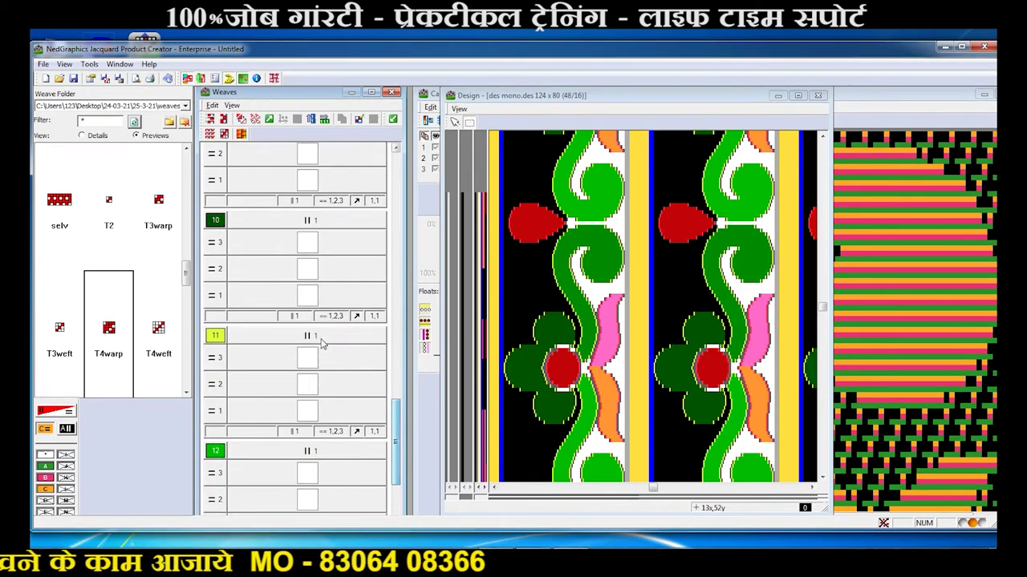
Set colour 10's row 2 to S8weft and rows 1 and 3 to S8warp.
double_click(305, 273)
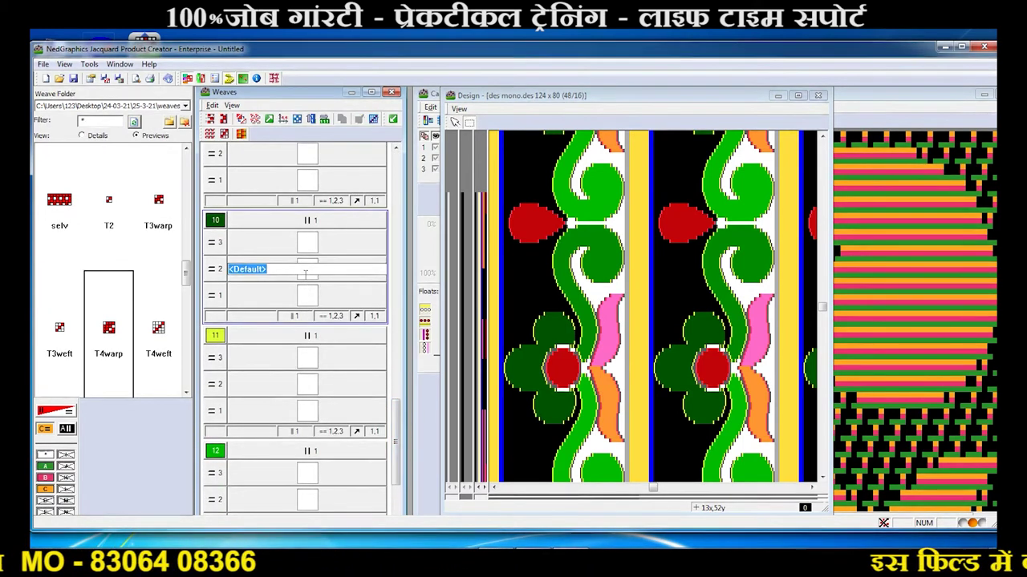
text(s)
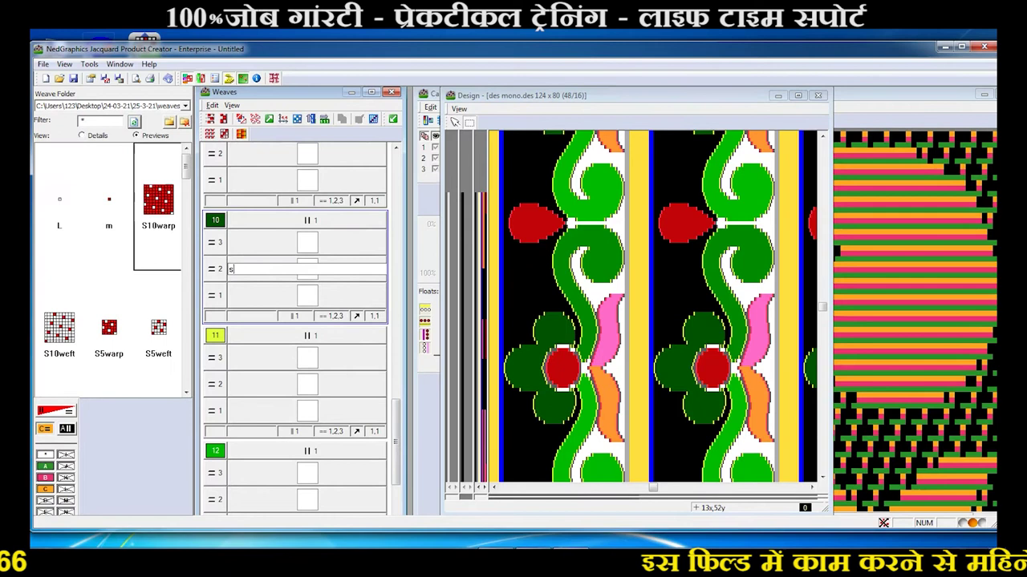
text(8)
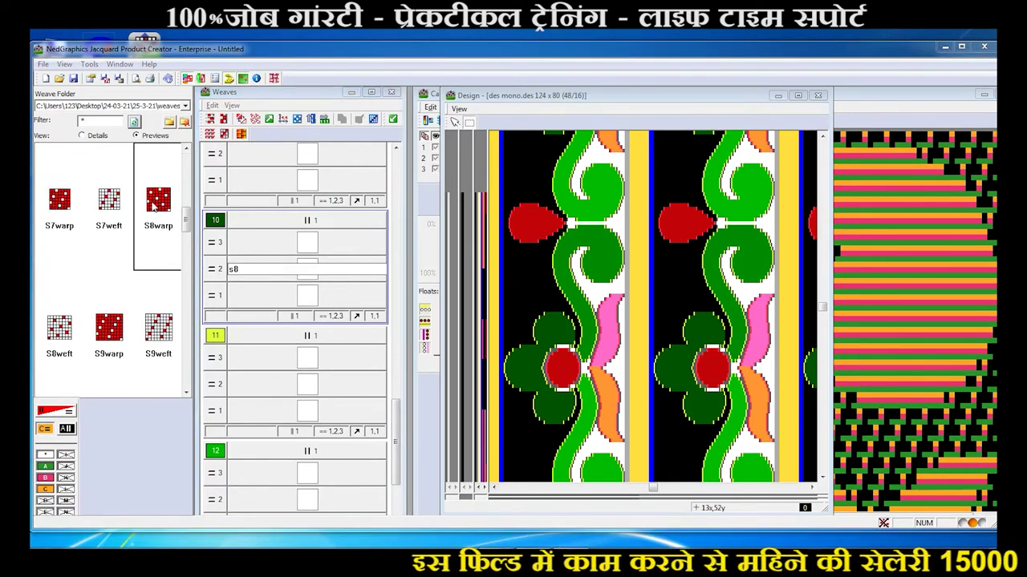
key(Return)
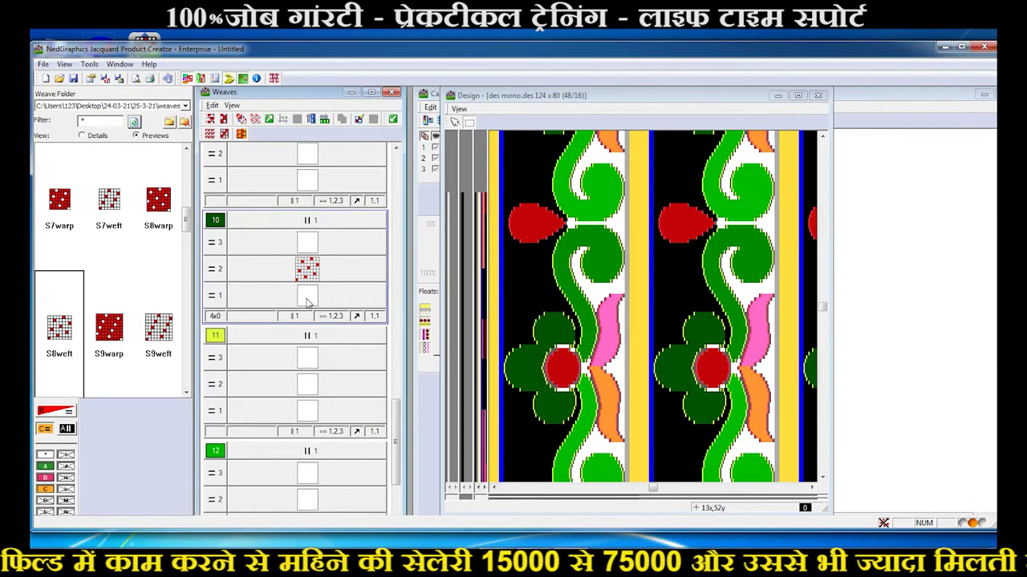
drag(153, 197, 307, 295)
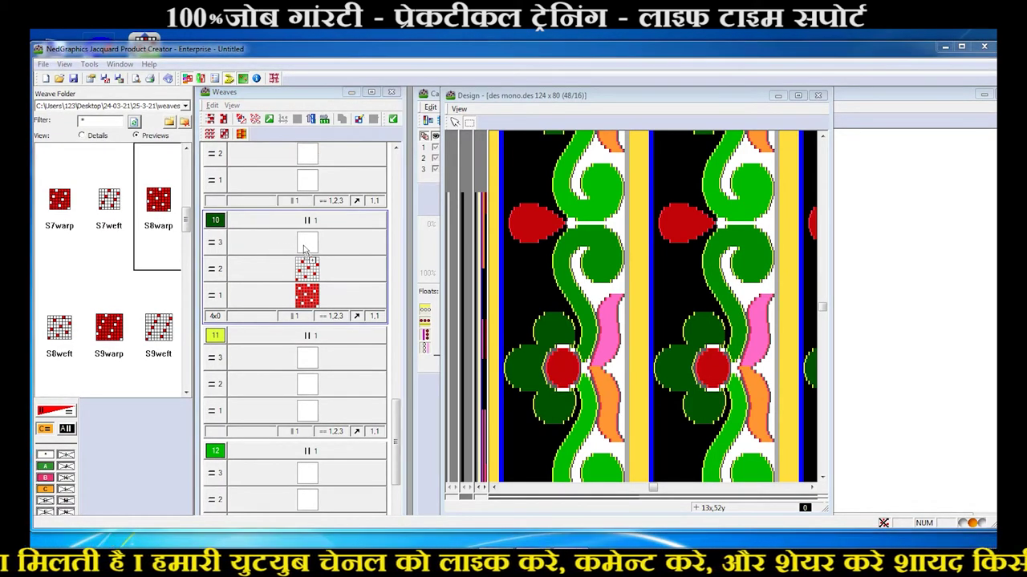
drag(305, 251, 307, 242)
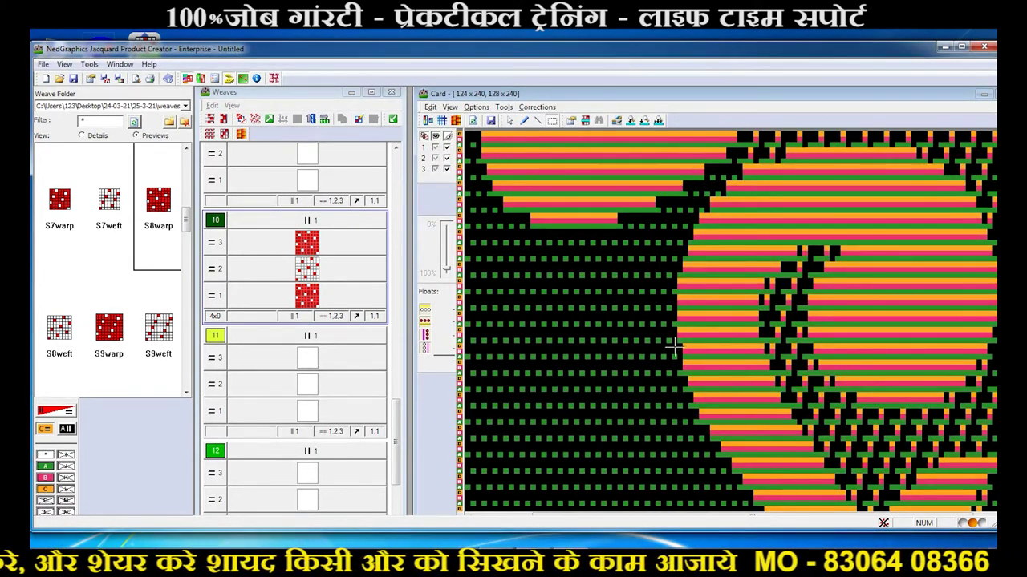
scroll(668, 393, down, 1)
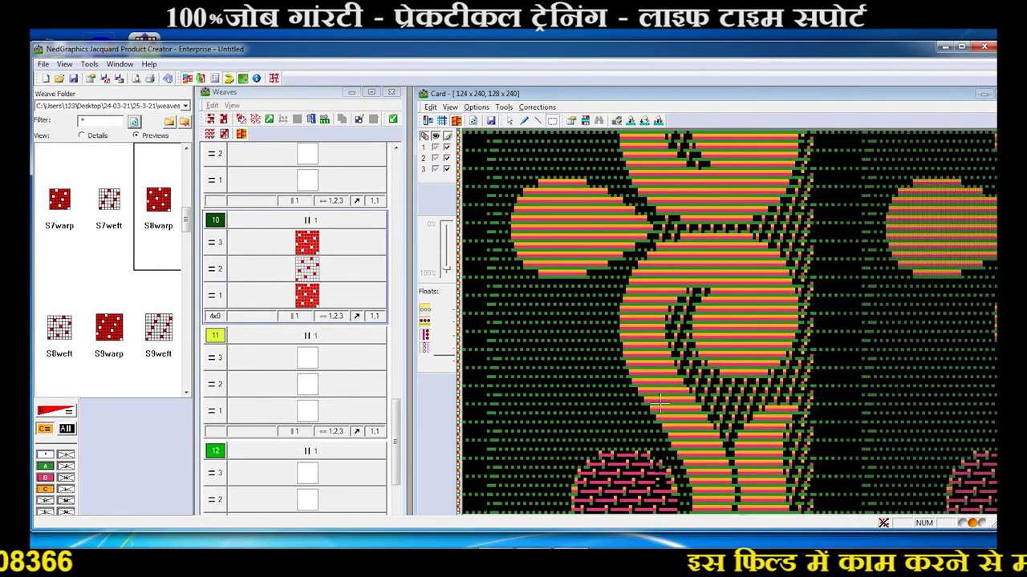
scroll(659, 401, down, 3)
scroll(626, 393, down, 3)
scroll(594, 385, down, 3)
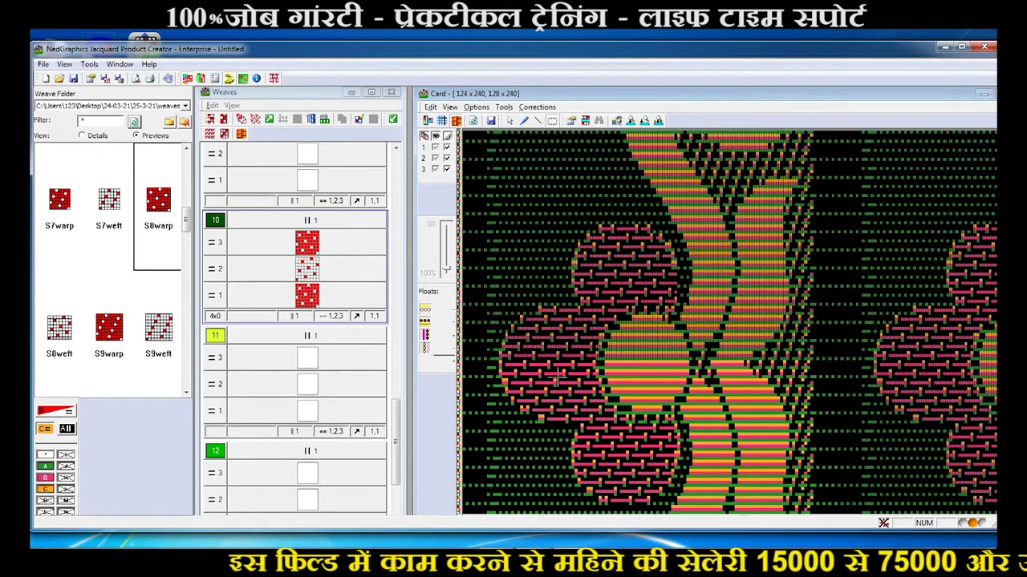
scroll(558, 368, up, 1)
scroll(554, 365, up, 1)
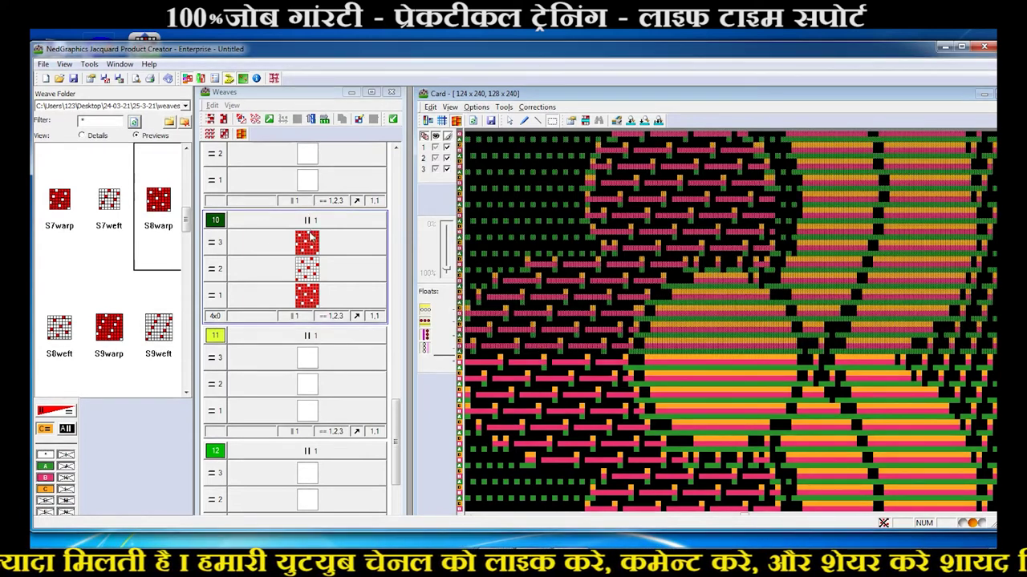
Re-commit colour 10's row 1 weave and confirm the start position to update the card.
double_click(312, 300)
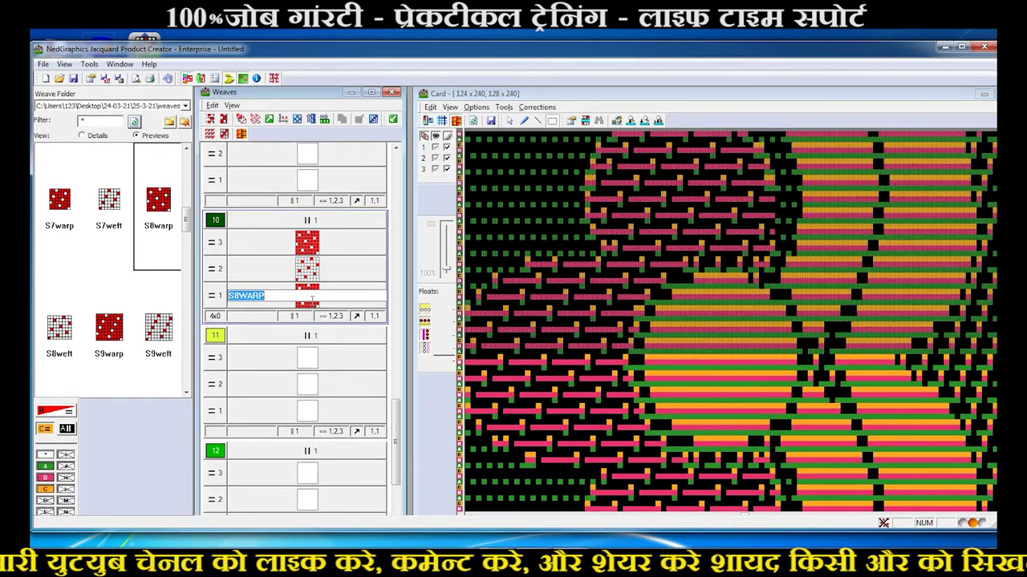
key(Return)
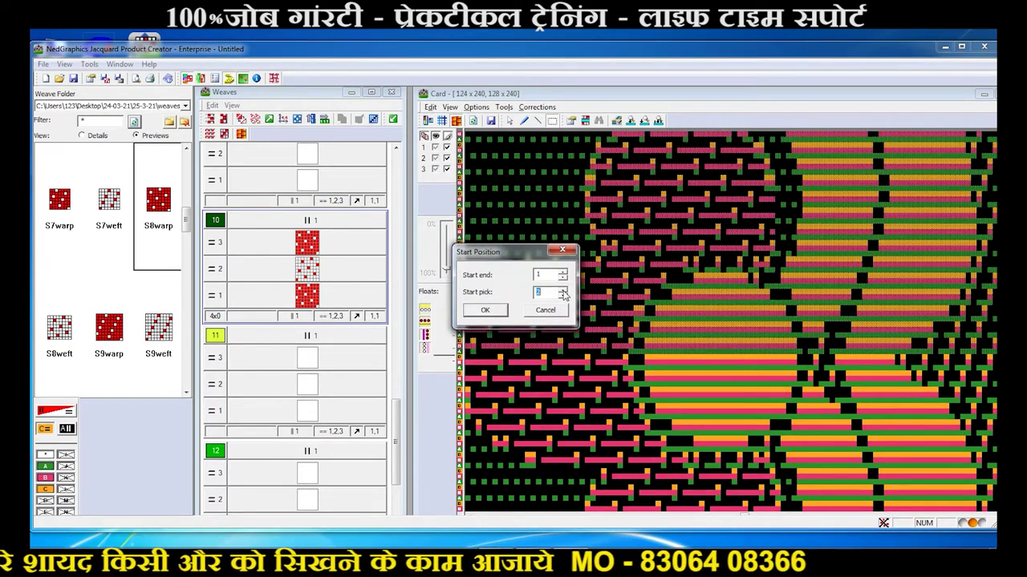
click(470, 312)
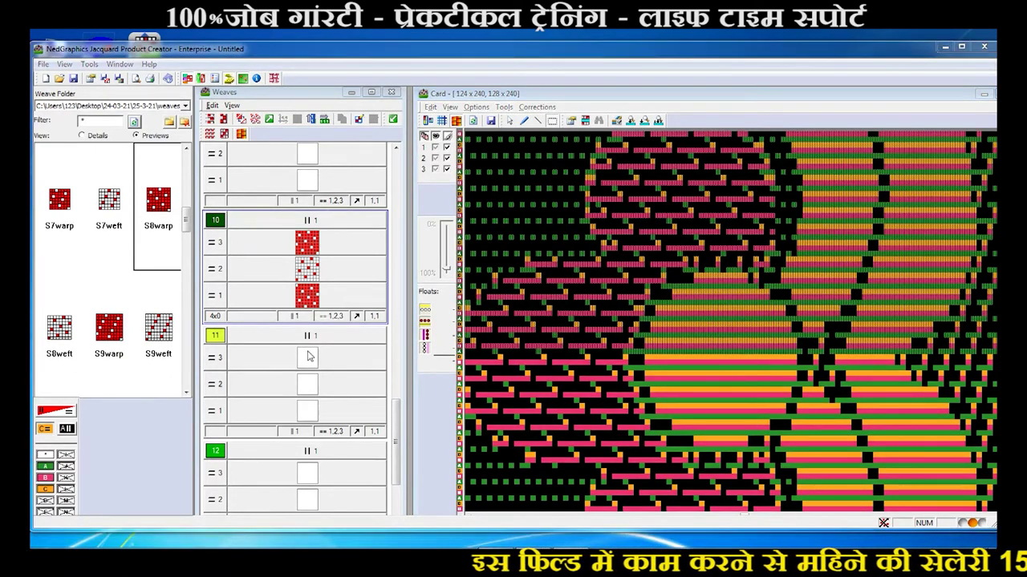
Re-enter S8warp on colour 10's row 3 and regenerate the card from end 1, pick 1.
click(311, 247)
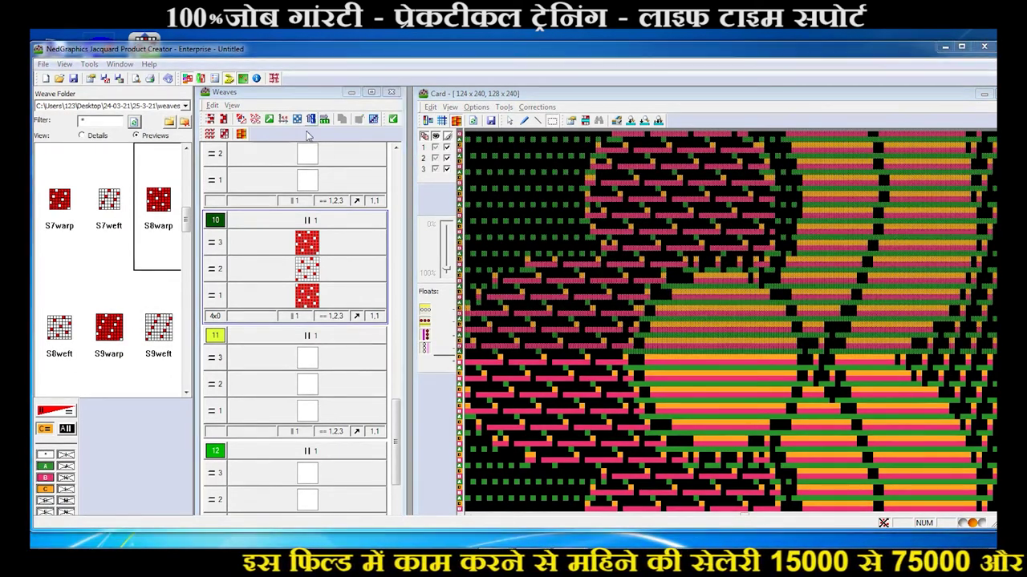
double_click(308, 244)
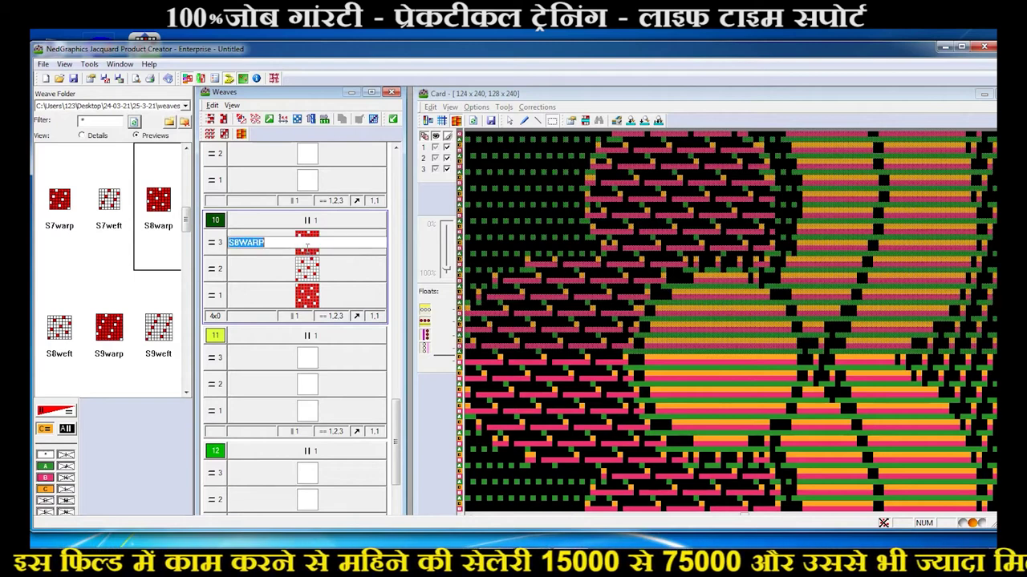
click(270, 118)
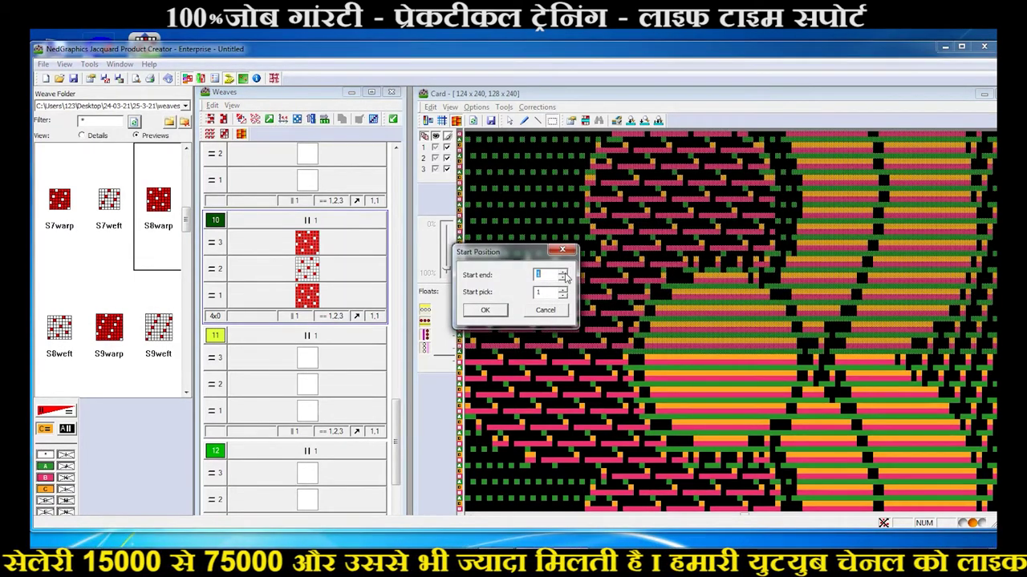
click(503, 319)
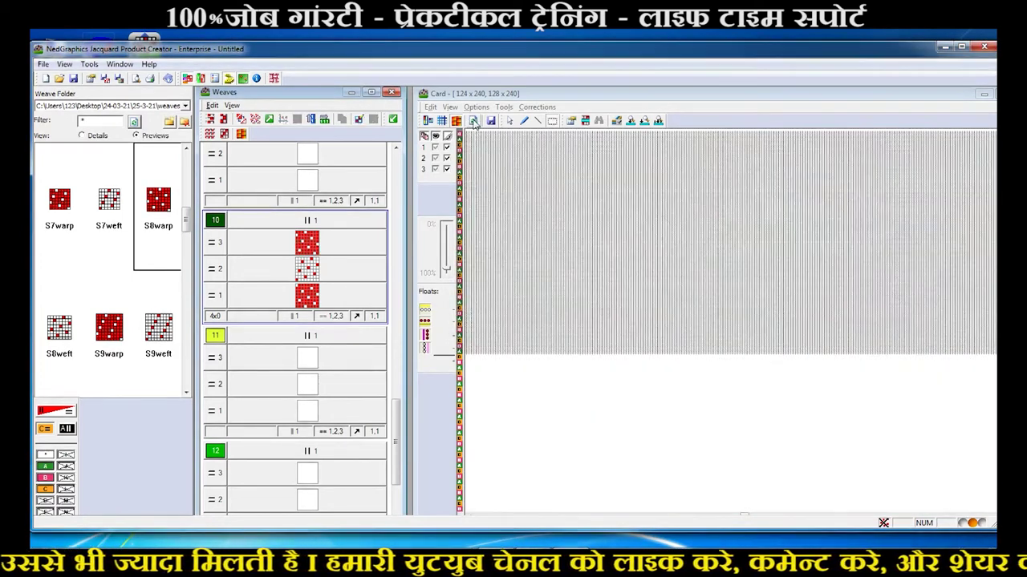
click(473, 121)
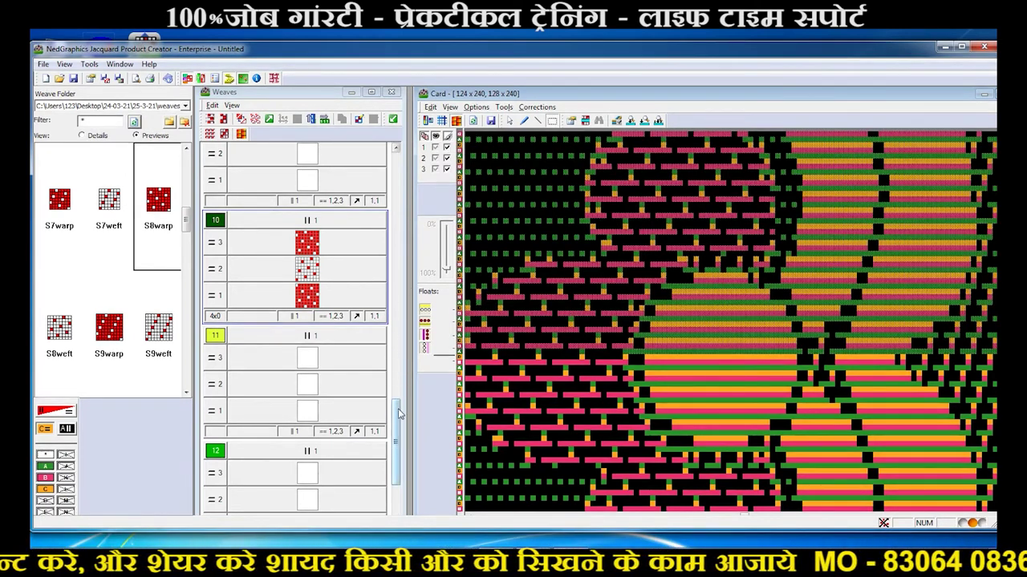
drag(399, 413, 400, 416)
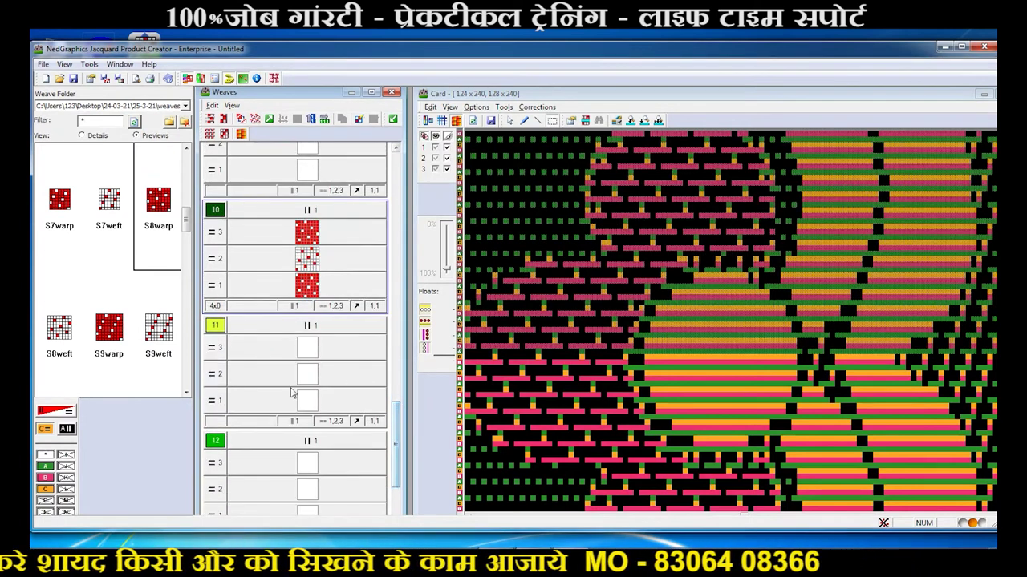
Clear the default weave from colour 11's middle row, leaving it empty.
double_click(309, 371)
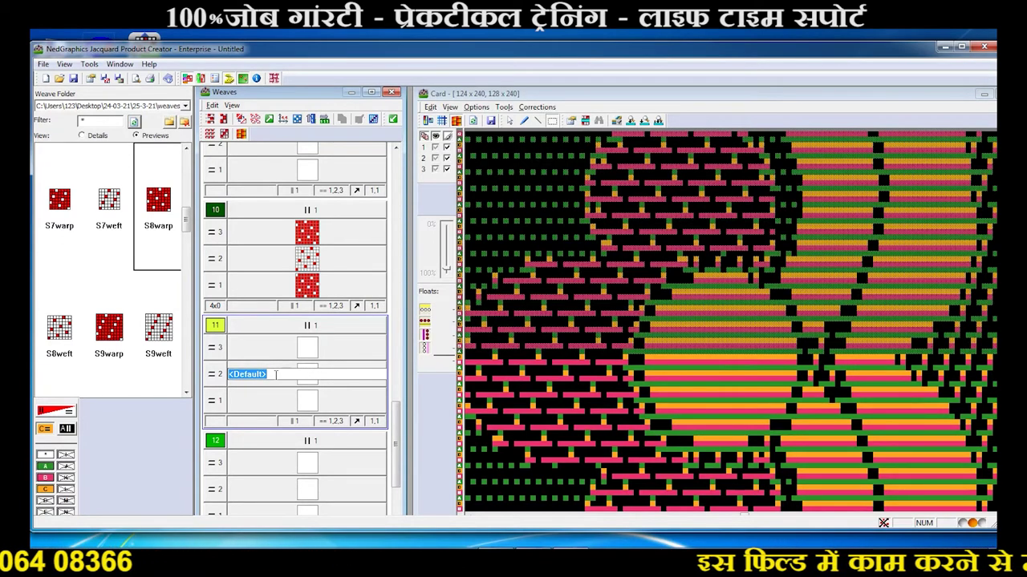
key(BackSpace)
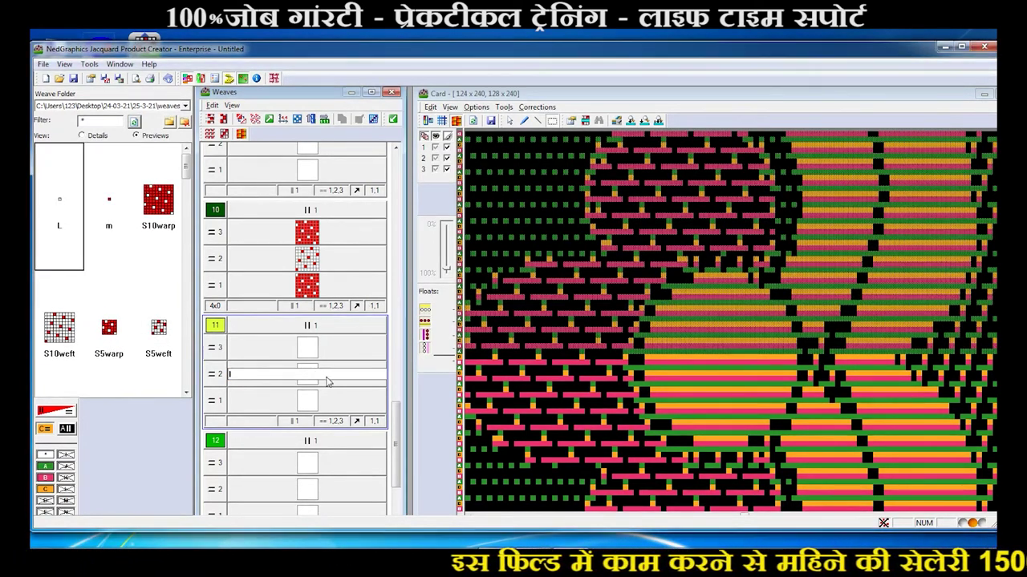
key(Return)
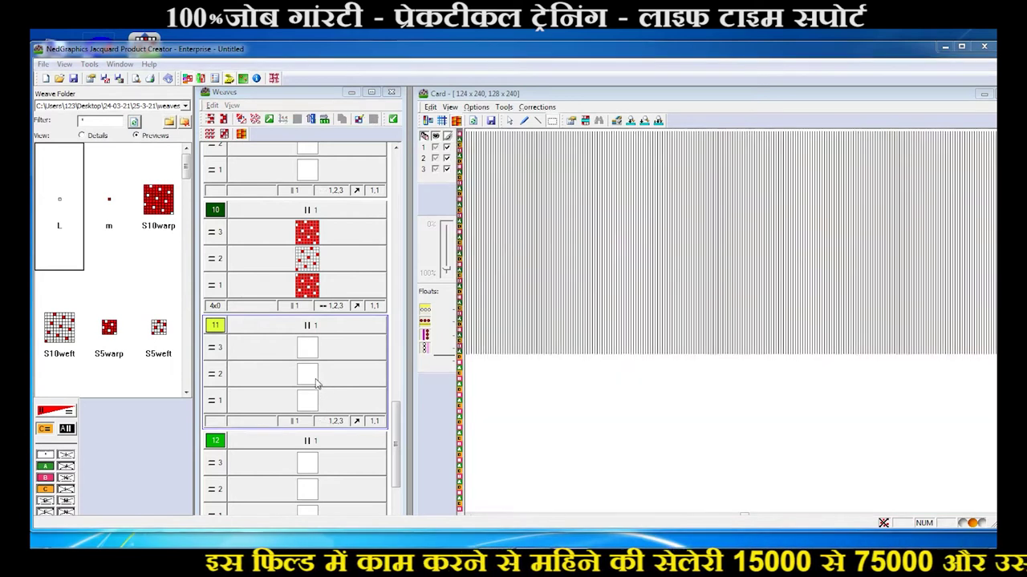
Place the m weave into colour 11's first and third rows.
click(113, 208)
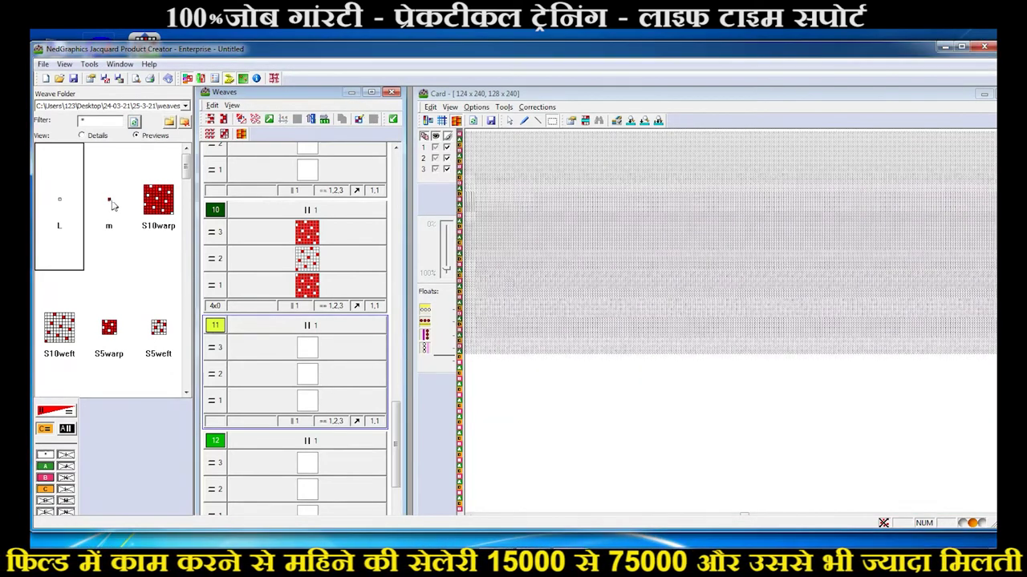
drag(120, 229, 308, 403)
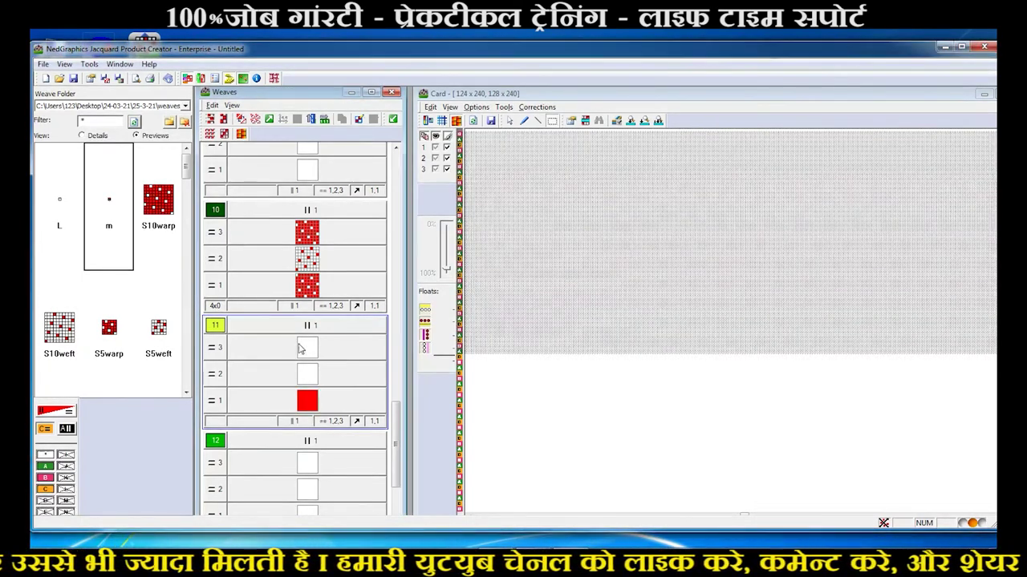
click(303, 350)
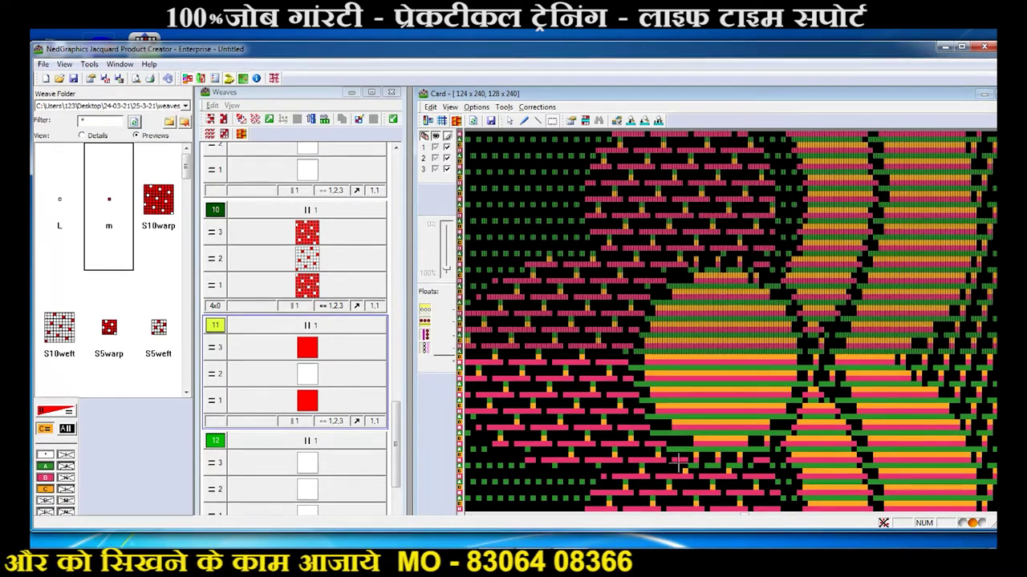
scroll(666, 473, down, 1)
scroll(665, 471, down, 1)
scroll(666, 473, down, 1)
scroll(670, 465, down, 1)
scroll(671, 451, down, 1)
scroll(672, 451, up, 1)
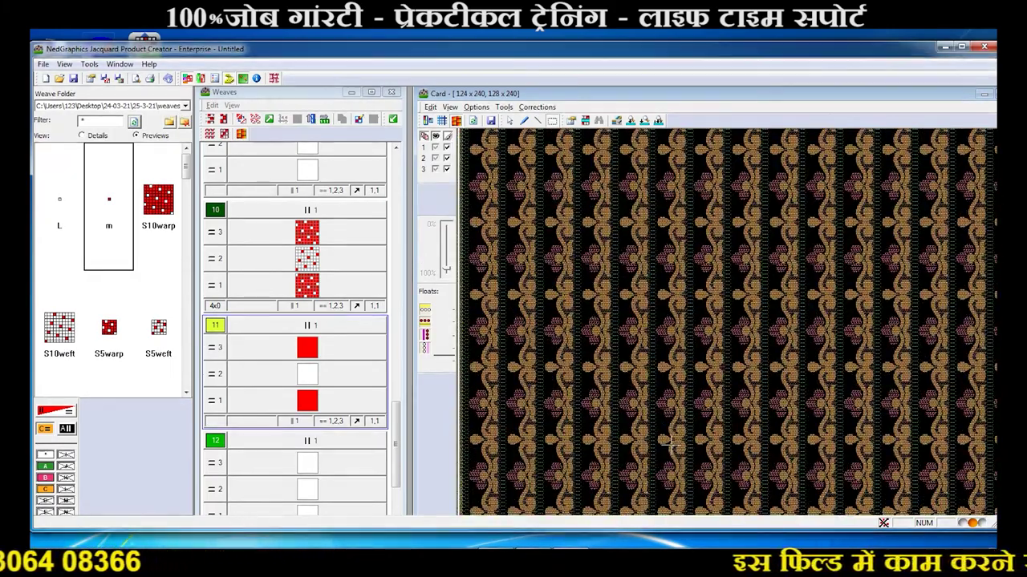
scroll(672, 450, up, 2)
scroll(672, 450, up, 1)
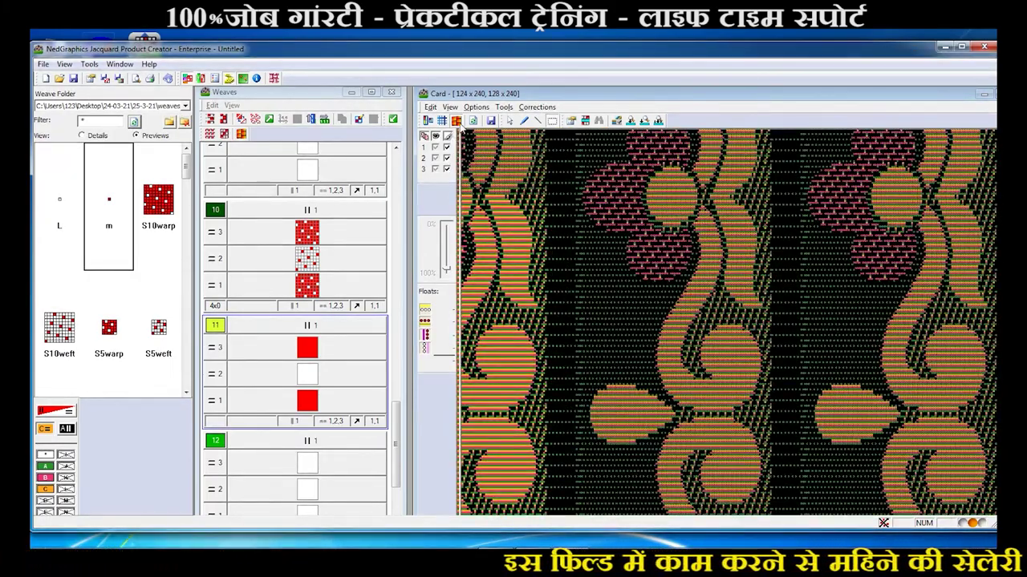
scroll(625, 326, up, 1)
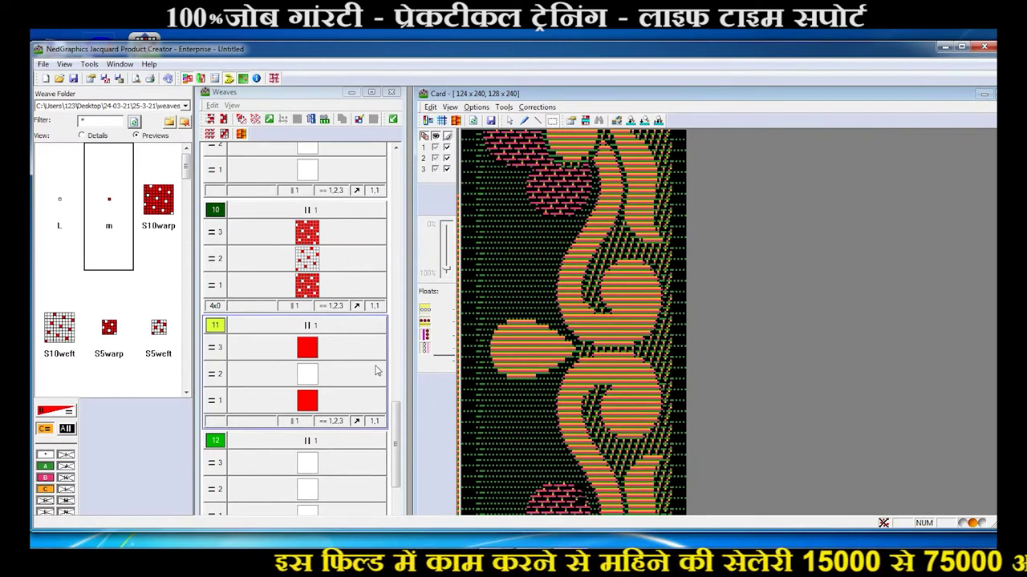
drag(395, 443, 395, 464)
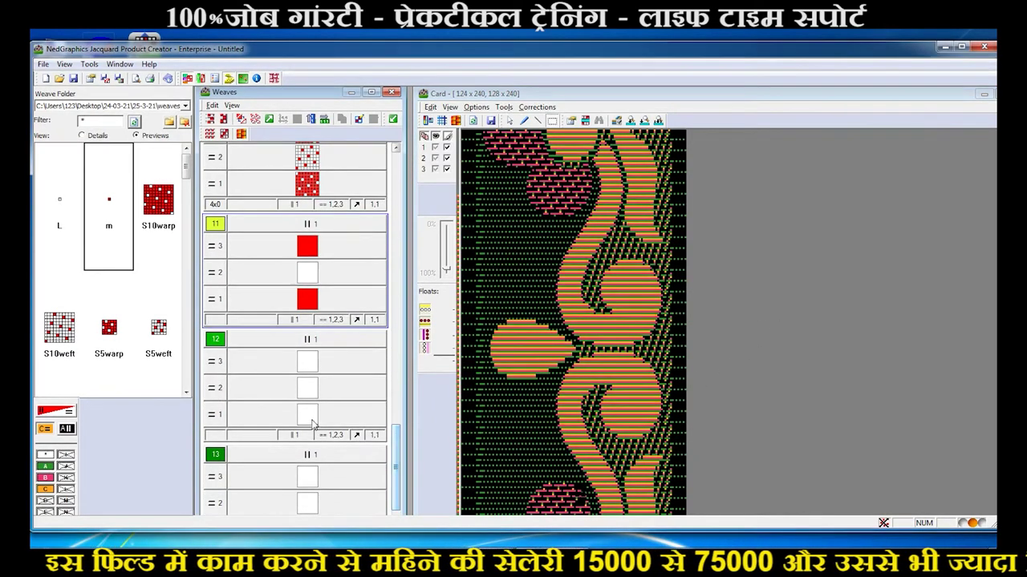
Assign T4weft to colour 12's middle row.
double_click(307, 389)
text(t4)
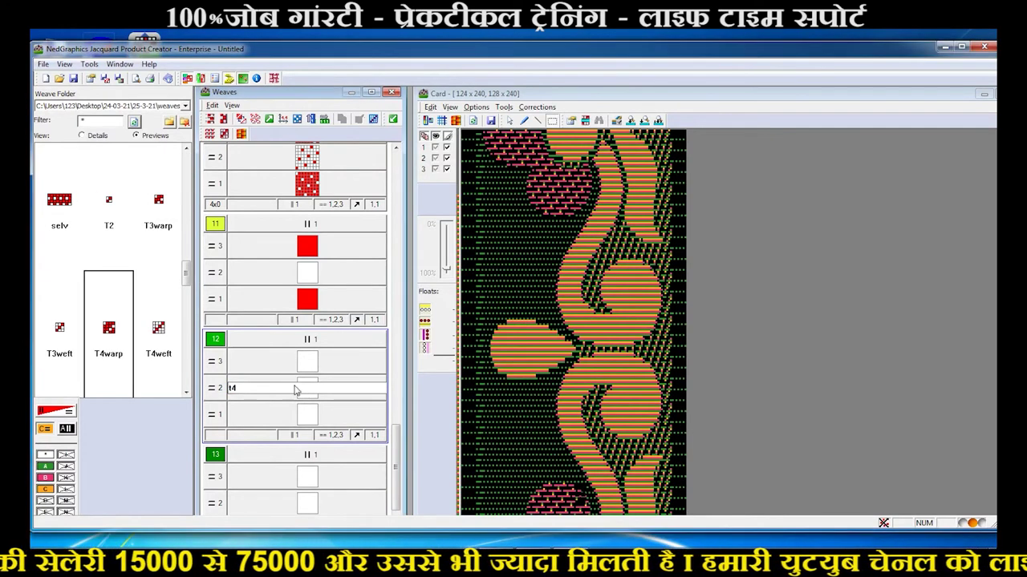
key(Right)
key(Return)
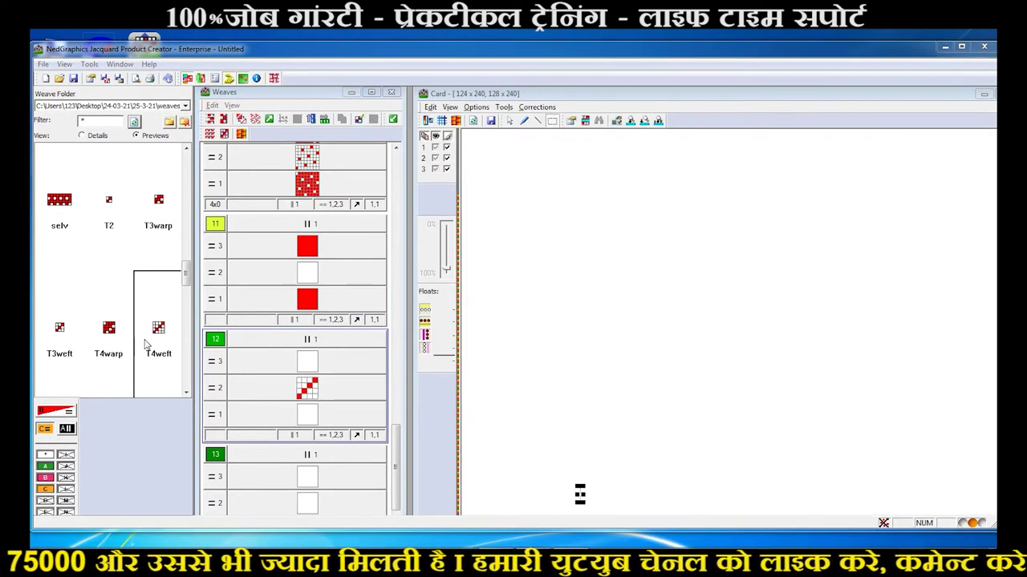
Place T4warp into colour 12's third and first rows.
drag(109, 329, 307, 365)
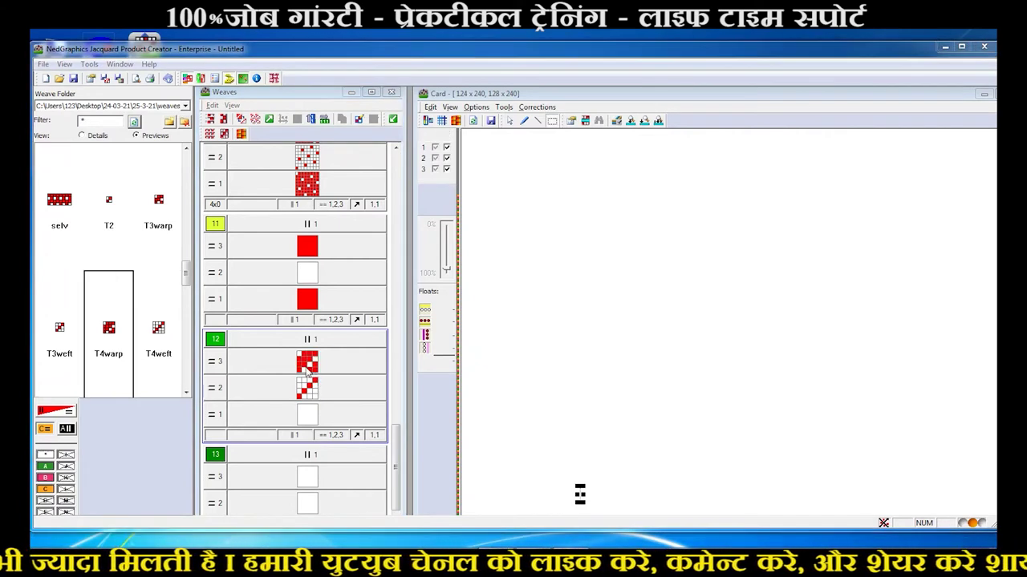
drag(107, 332, 310, 414)
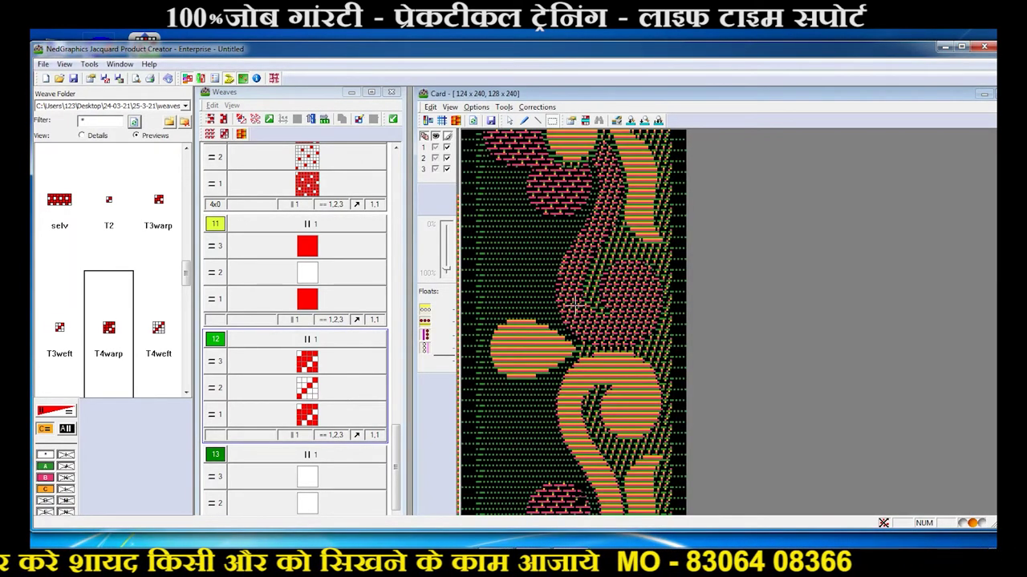
scroll(574, 305, up, 1)
scroll(579, 313, up, 1)
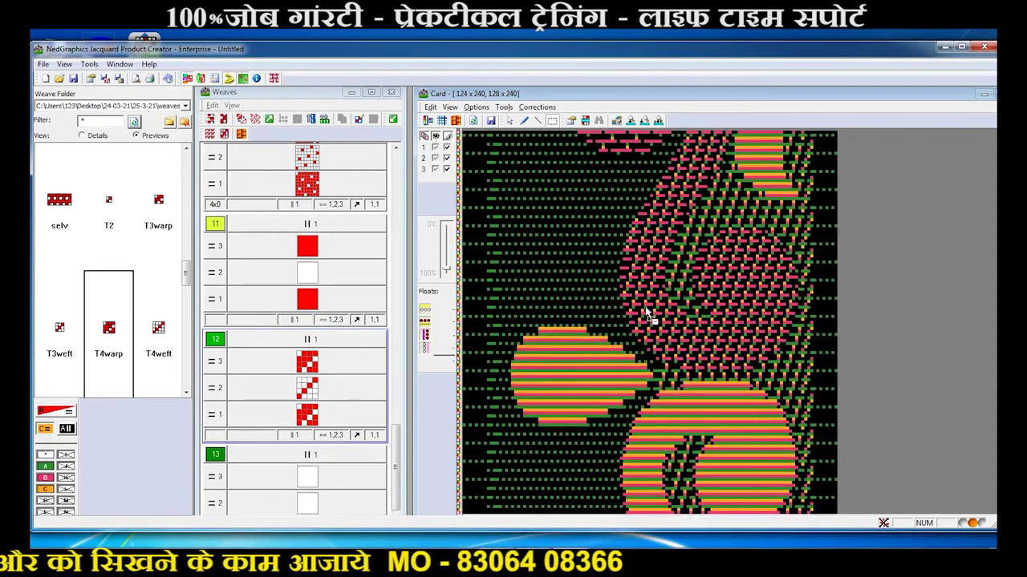
scroll(645, 313, up, 1)
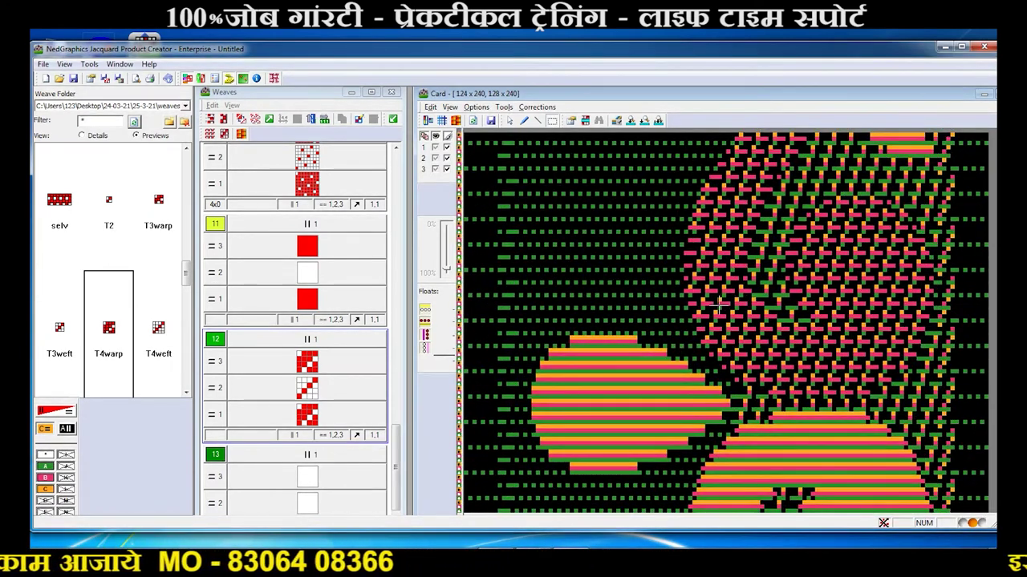
Re-commit colour 12's third-row weave, redraw the card, and briefly check the des mono design.
double_click(308, 363)
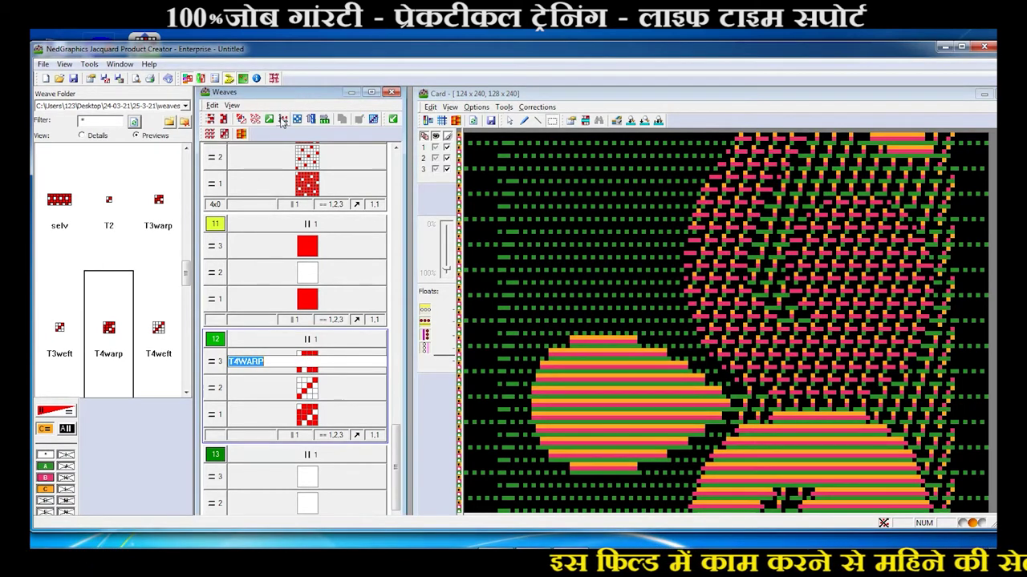
key(Return)
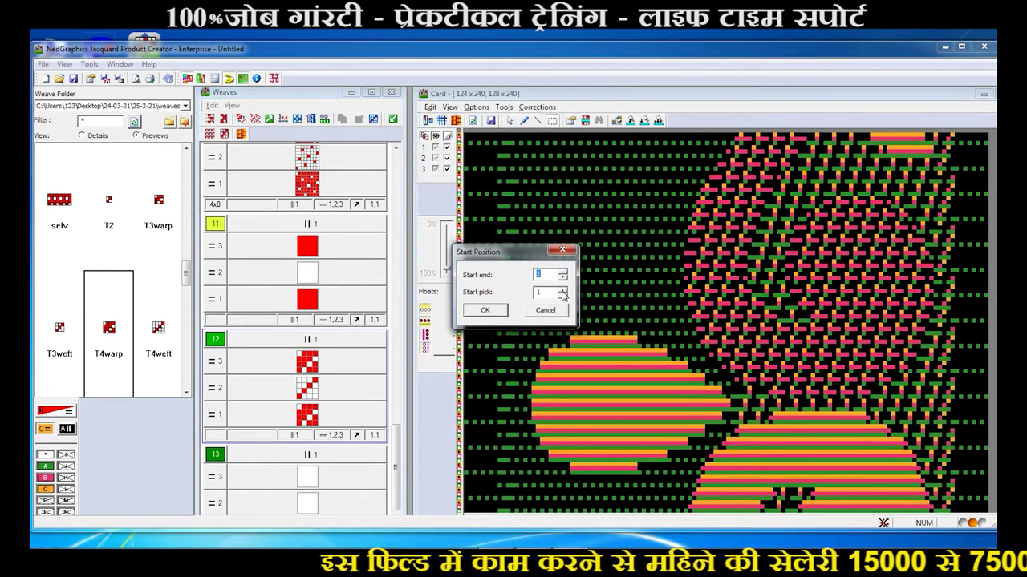
click(485, 310)
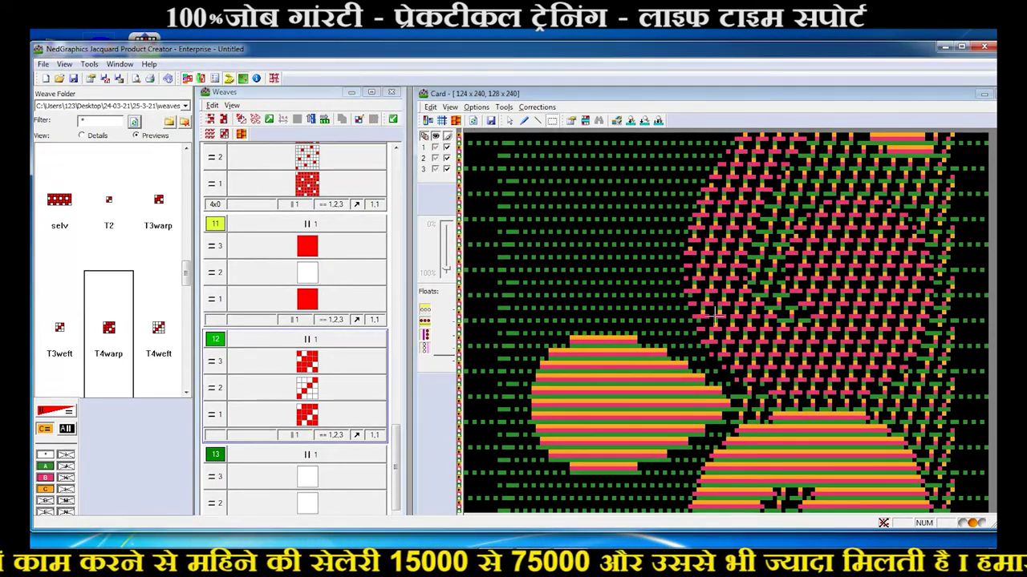
click(396, 455)
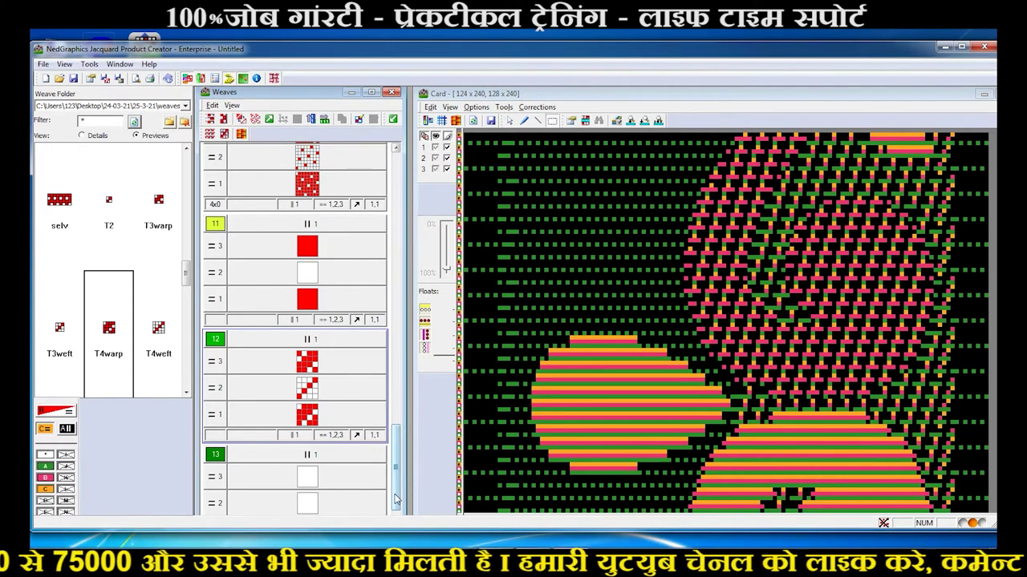
click(243, 79)
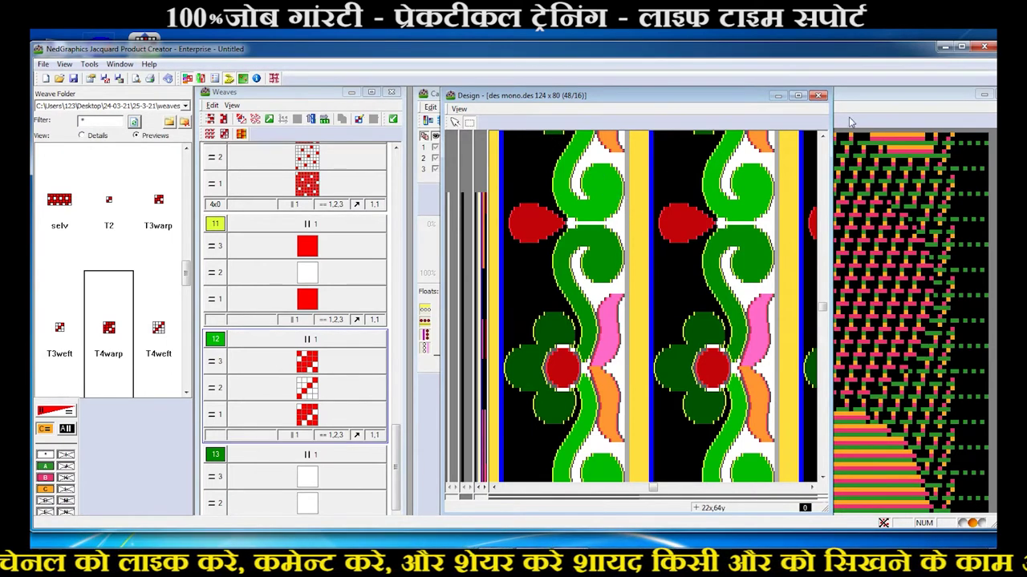
click(819, 95)
Flip colour 12's middle, third and first row twills to run left-up.
double_click(308, 391)
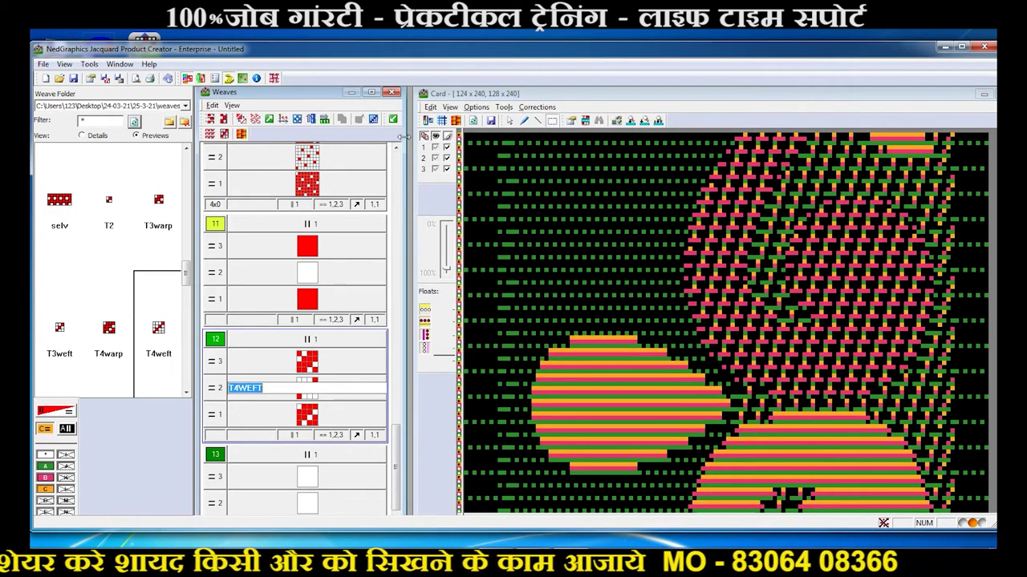
drag(401, 137, 456, 136)
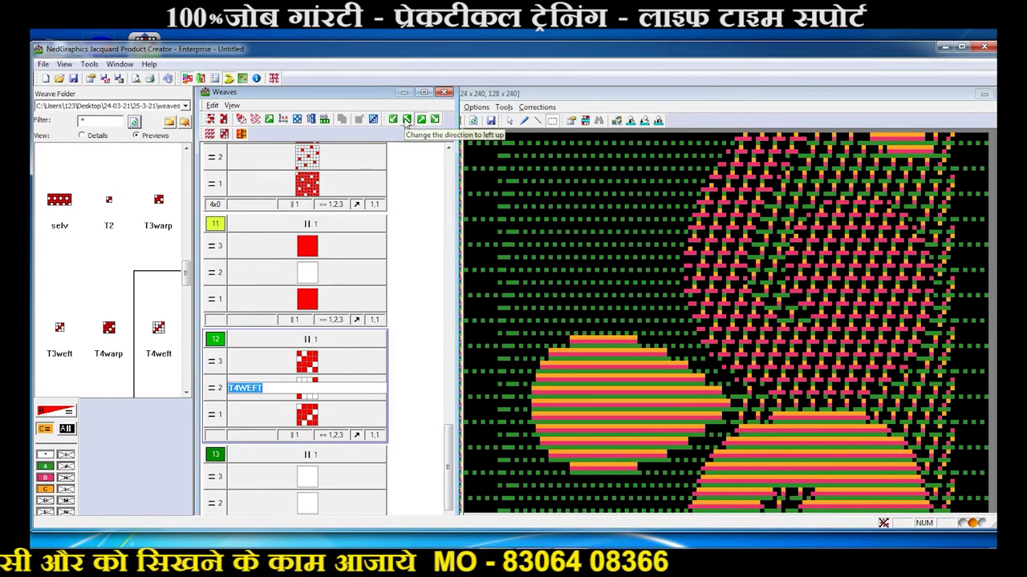
click(406, 120)
key(Up)
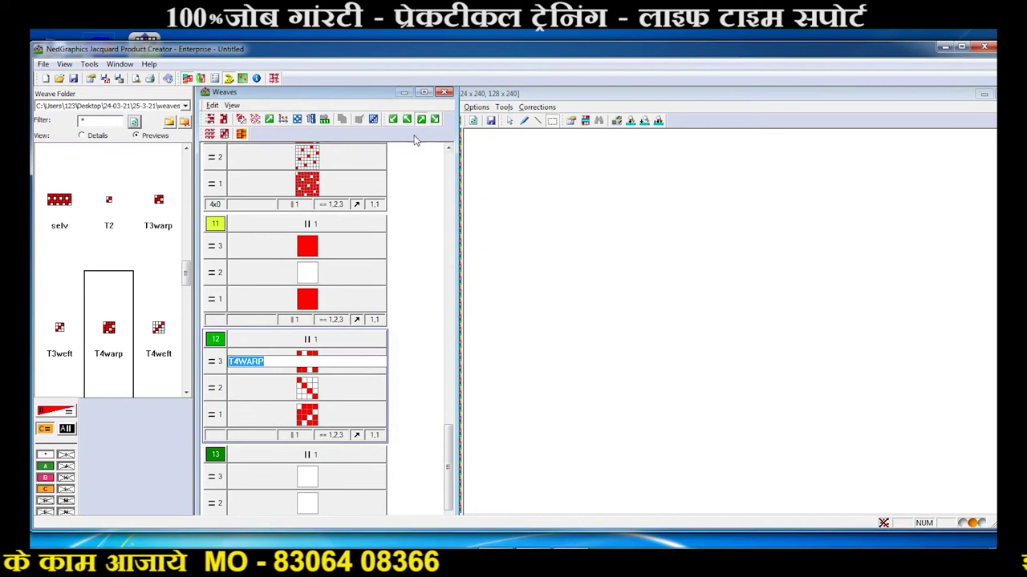
click(407, 119)
click(315, 416)
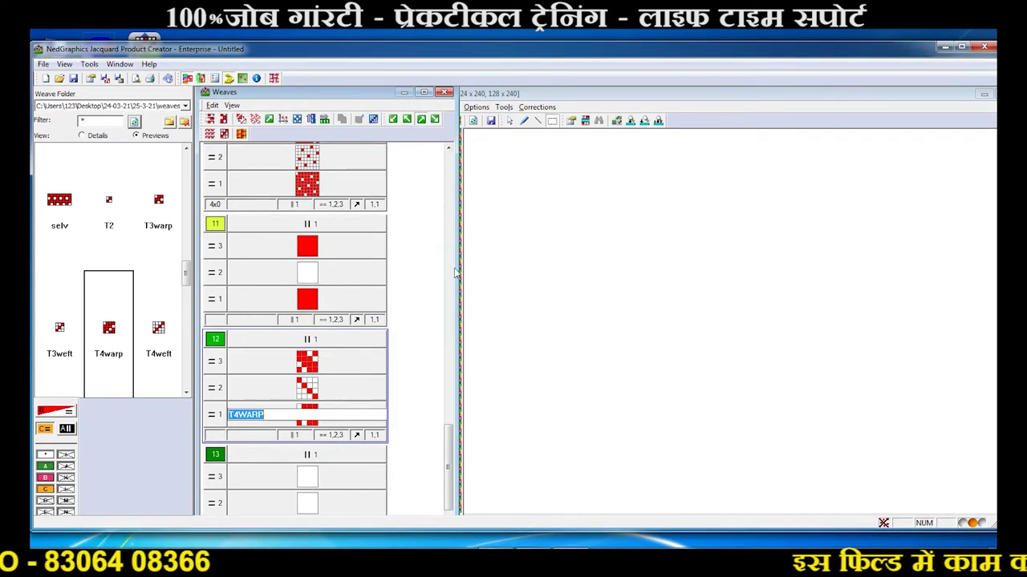
click(407, 119)
Redraw the card with the reversed colour 12 weaves and select colour 13's middle row.
click(475, 122)
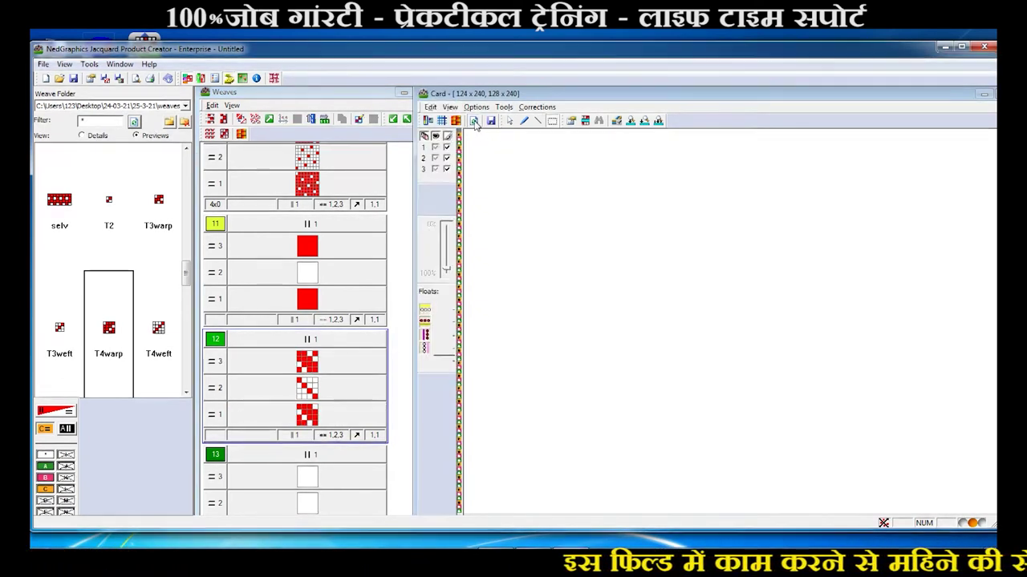
click(474, 122)
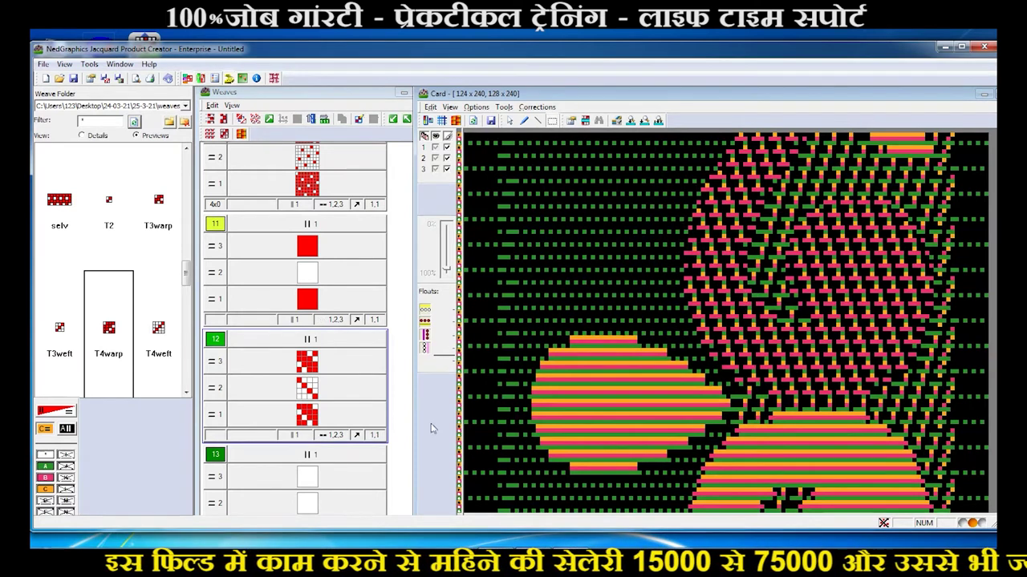
click(308, 502)
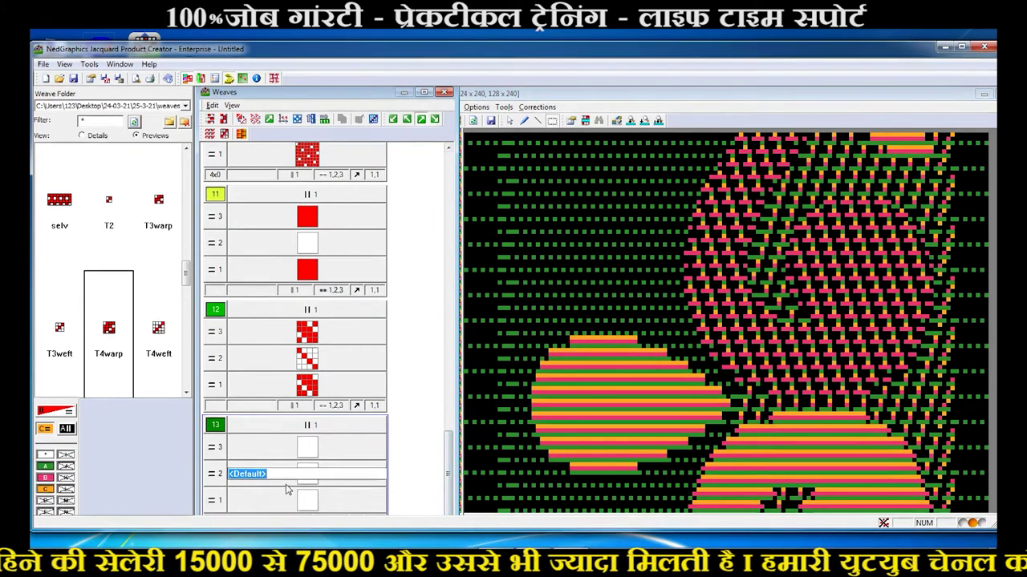
Put T4weft in colour 13's middle row and T4warp in its first row, then render the card.
click(161, 331)
mouse_move(160, 330)
mouse_down()
mouse_move(311, 479)
mouse_move(314, 451)
mouse_up()
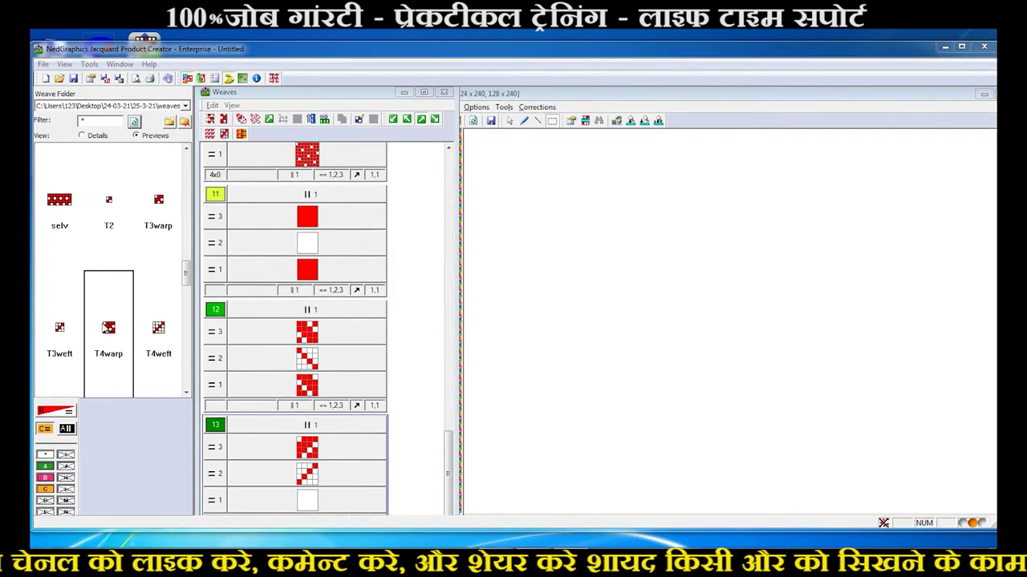
drag(309, 503, 324, 506)
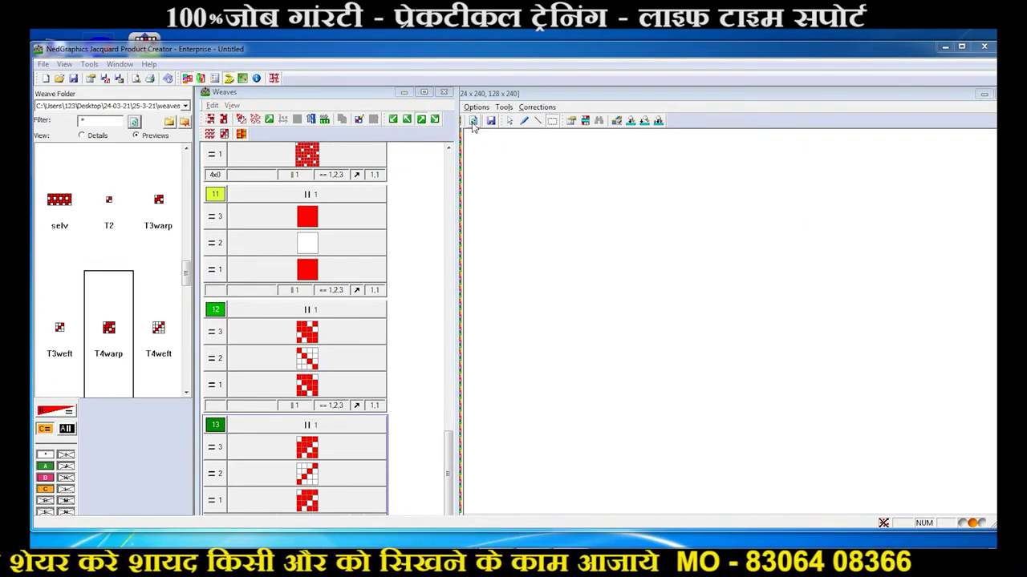
click(472, 121)
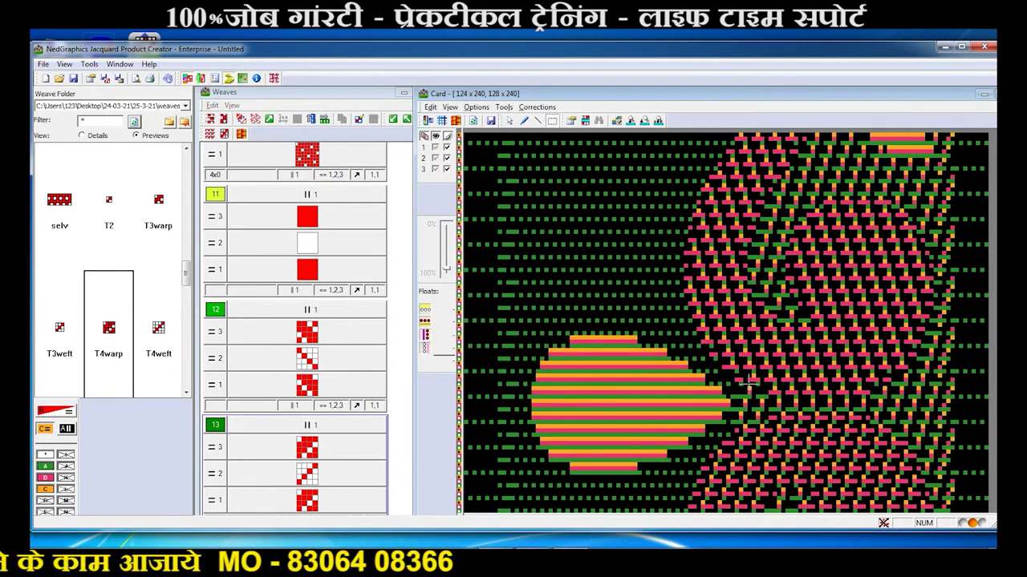
Confirm T4WARP on colour 13's third row and regenerate the card from end 1, pick 1.
scroll(747, 385, down, 2)
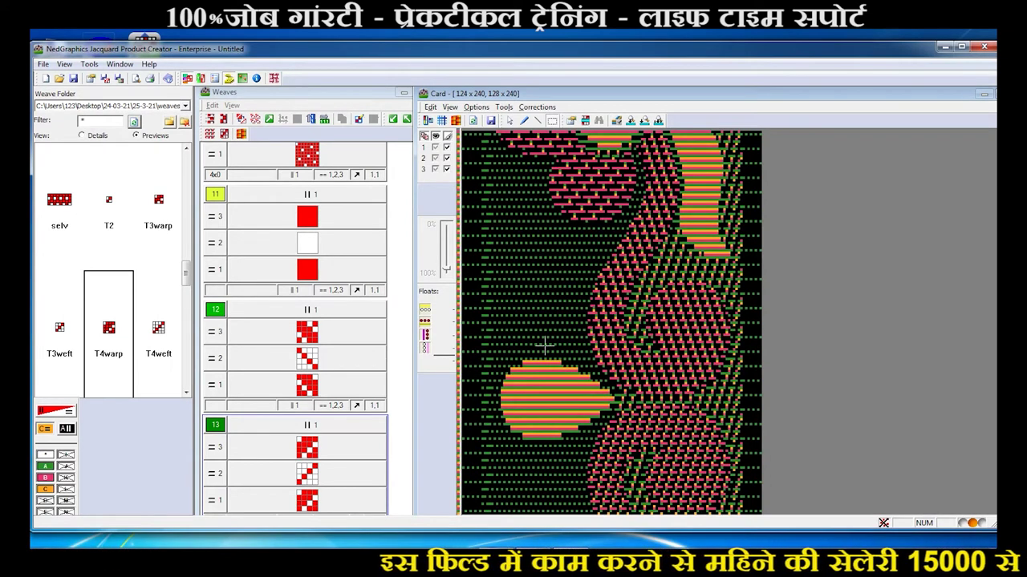
double_click(312, 445)
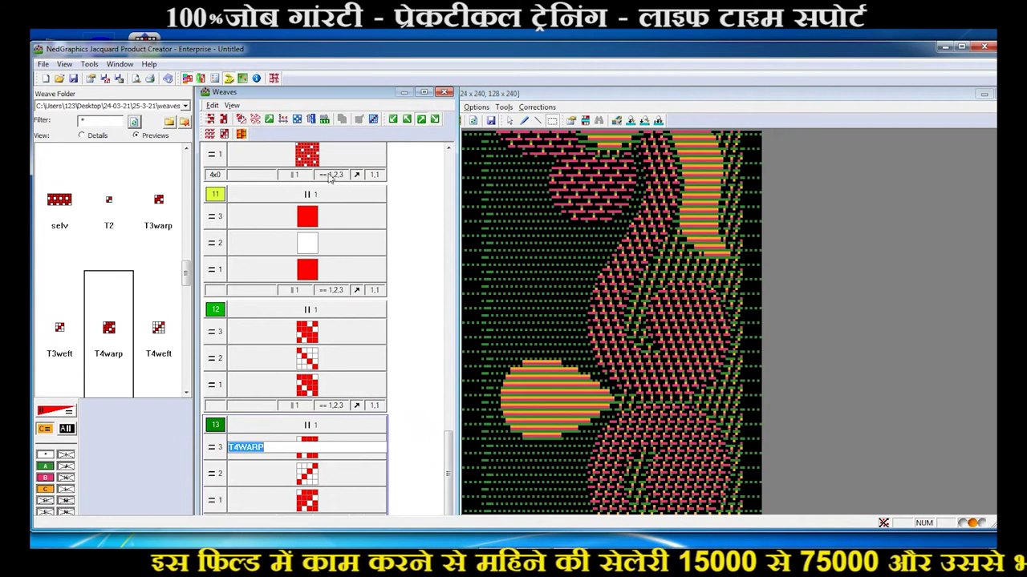
click(283, 120)
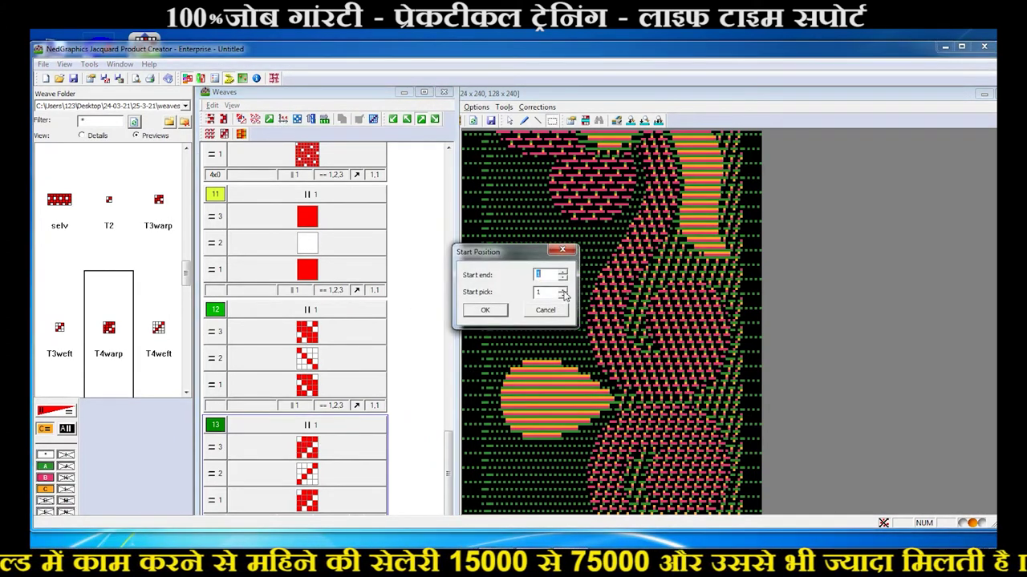
click(486, 312)
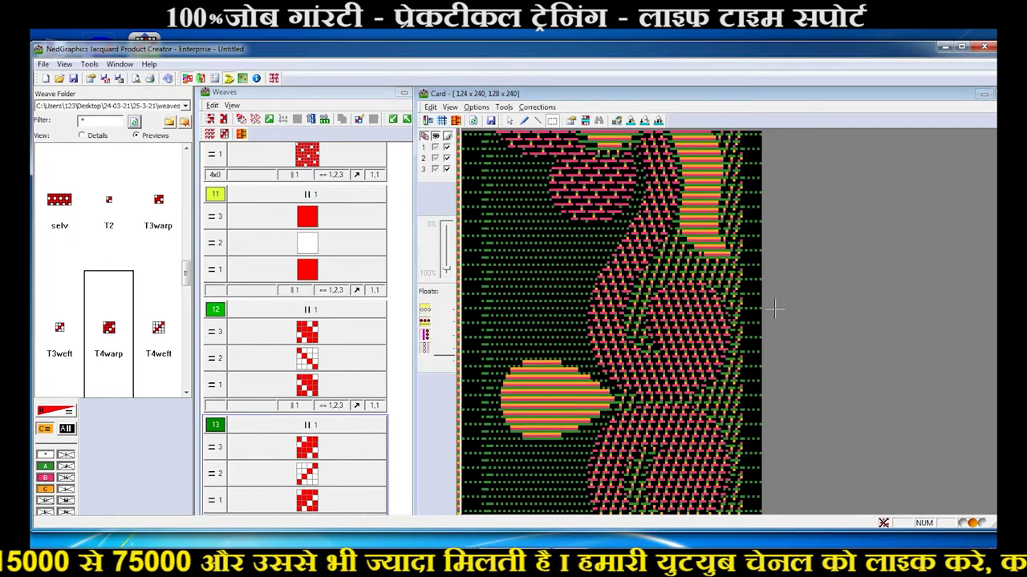
Widen and reposition the weave assignment window.
scroll(775, 309, up, 2)
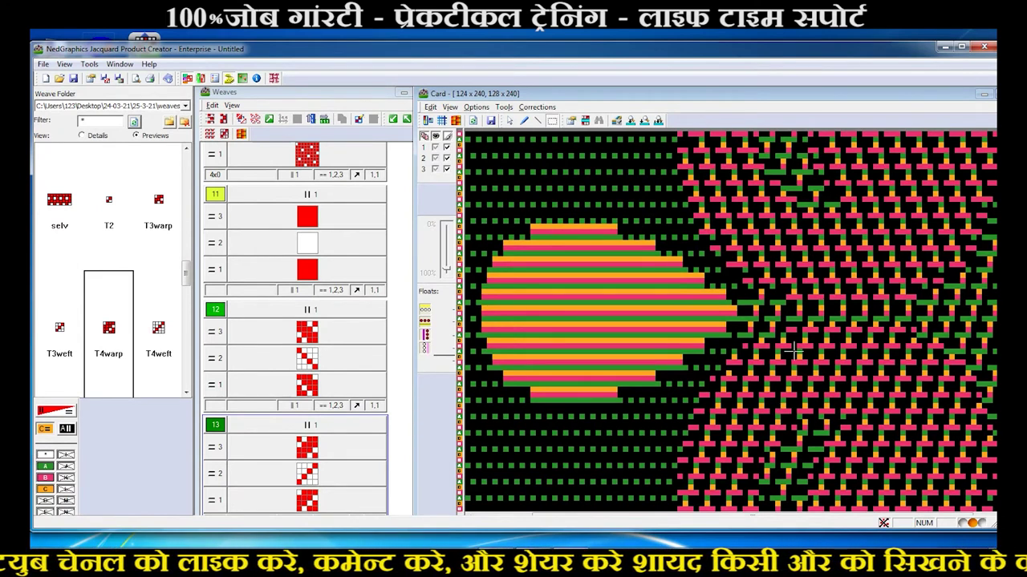
drag(414, 369, 453, 370)
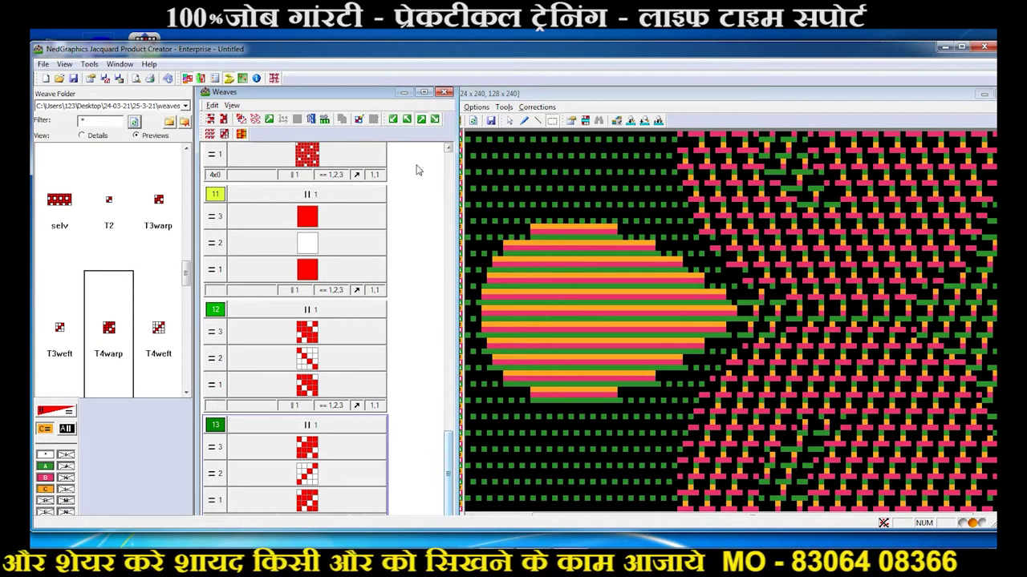
drag(362, 99, 360, 105)
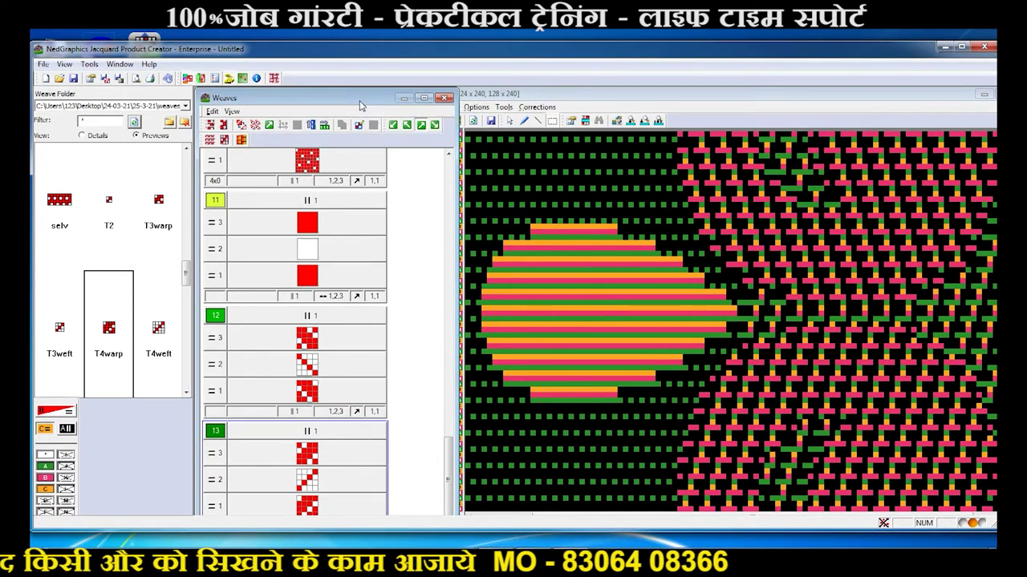
drag(450, 481, 450, 329)
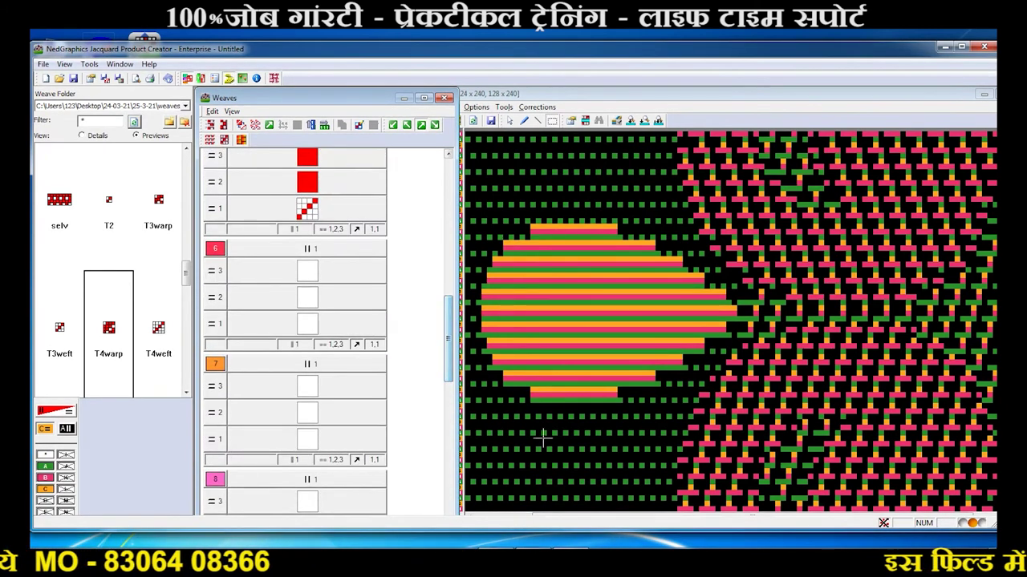
Assign the m weave to colour 6 and render the card.
double_click(306, 273)
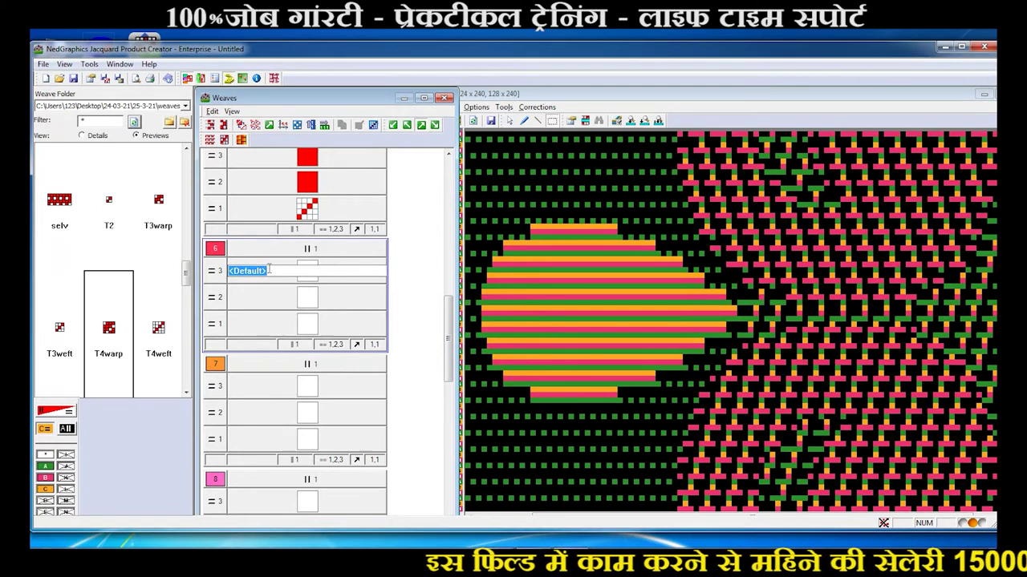
key(BackSpace)
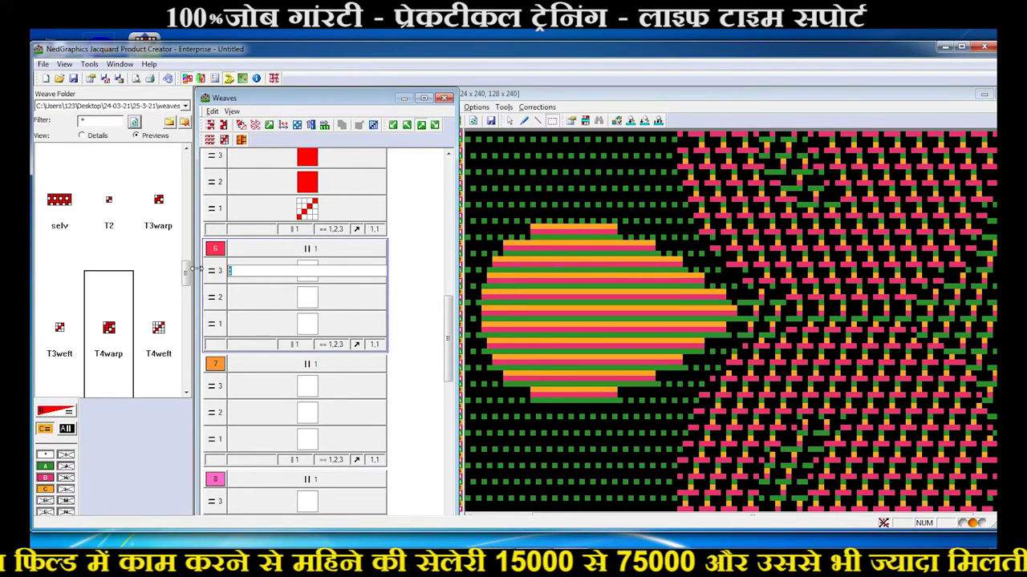
key(Return)
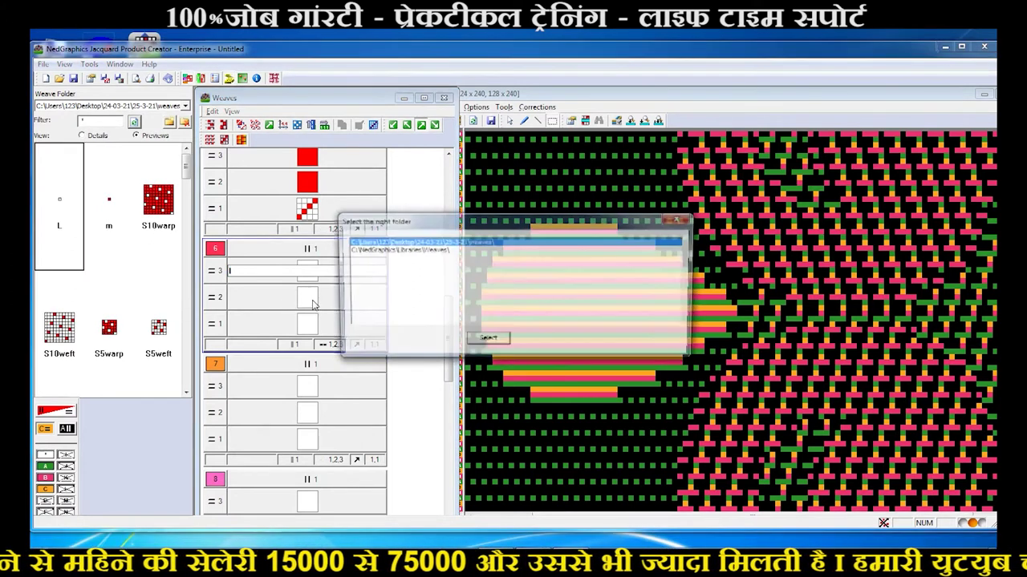
click(484, 342)
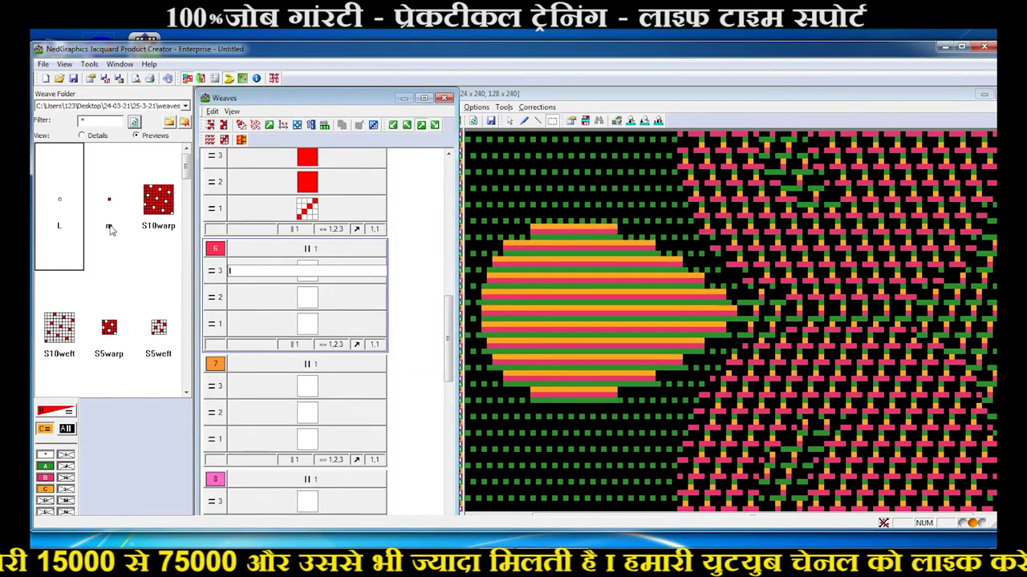
click(312, 295)
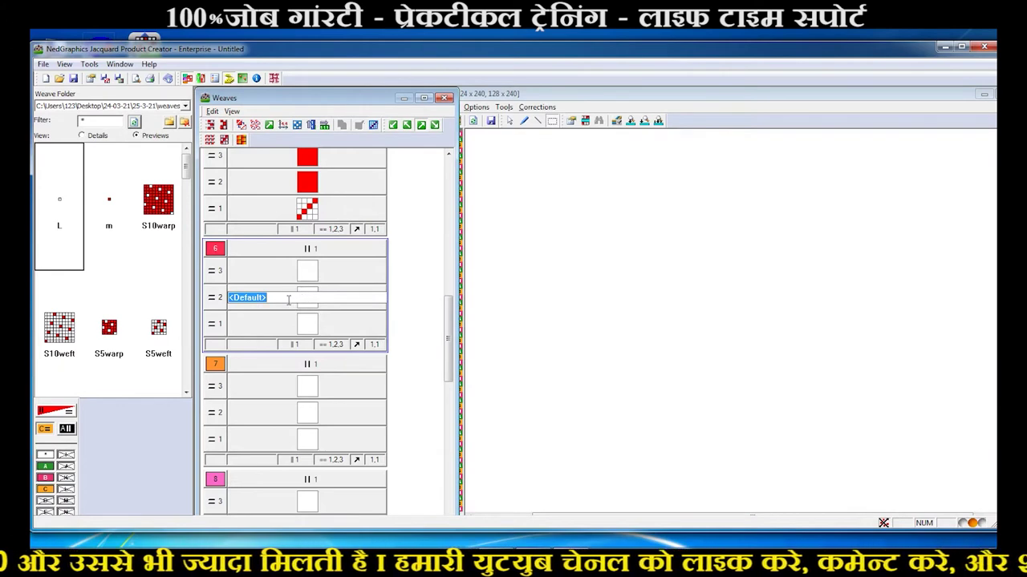
click(111, 202)
mouse_move(111, 203)
mouse_down()
mouse_move(309, 301)
mouse_move(306, 328)
mouse_up()
click(475, 120)
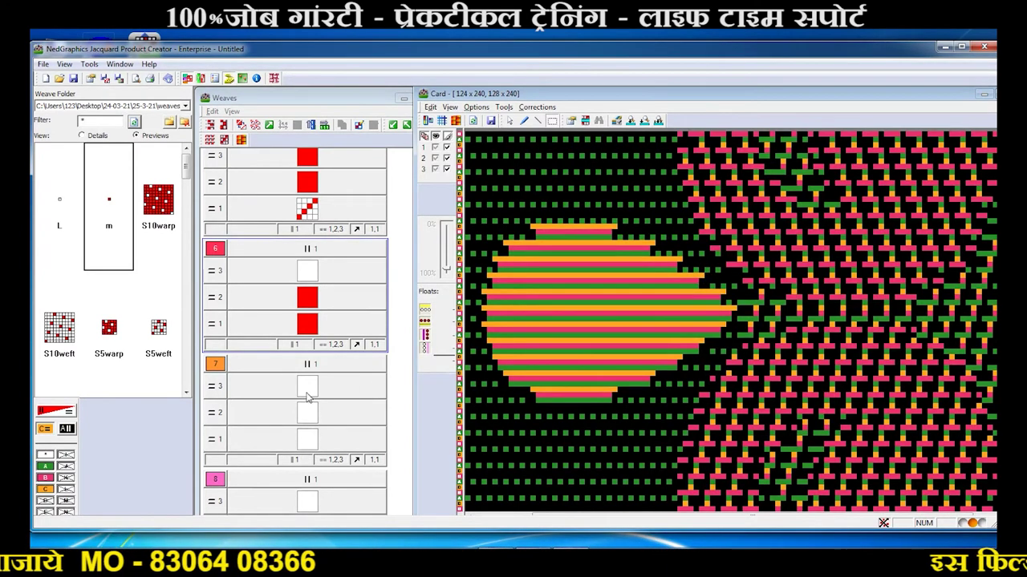
Give colour 7 a T4 weave on row 3 and T4warp on rows 2 and 1, then render the card.
double_click(341, 386)
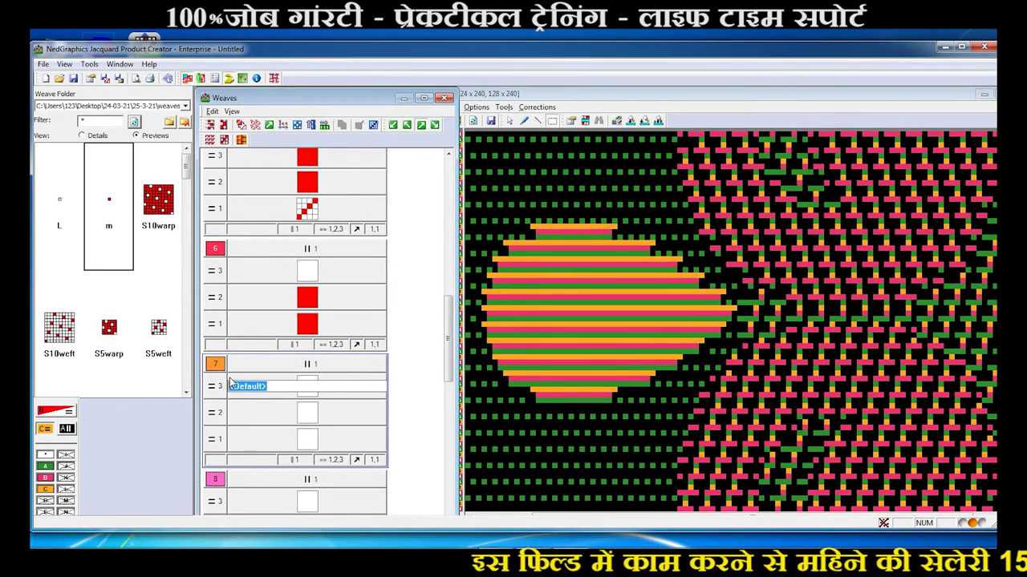
text(t4)
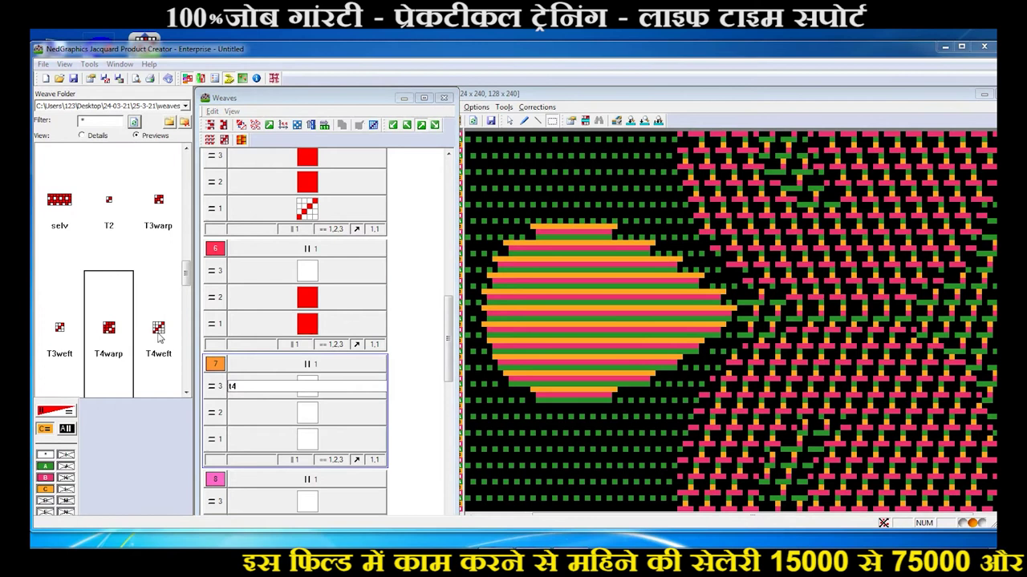
key(Return)
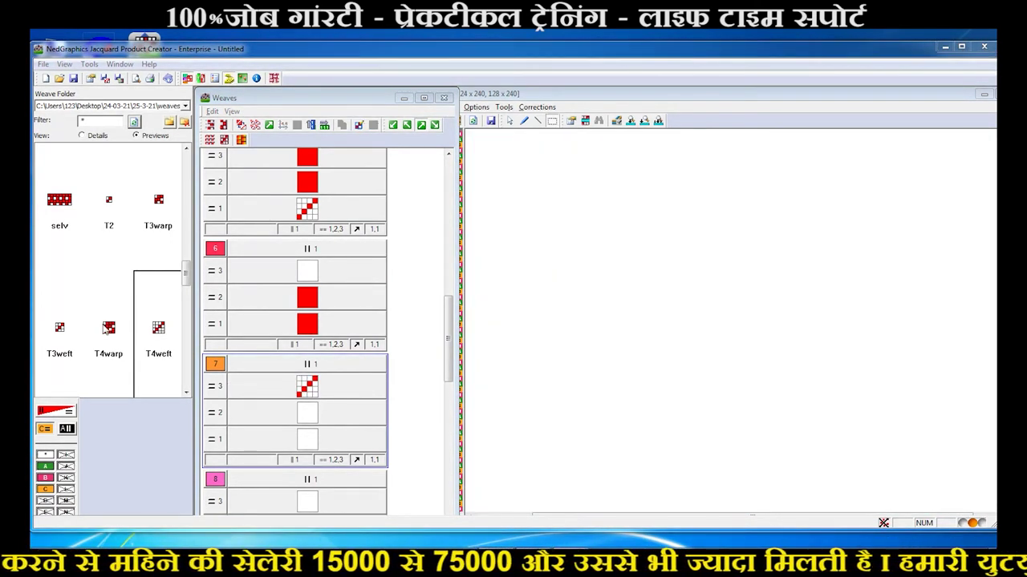
drag(309, 415, 309, 414)
mouse_move(135, 343)
mouse_down()
mouse_move(293, 457)
mouse_move(304, 446)
mouse_up()
click(473, 121)
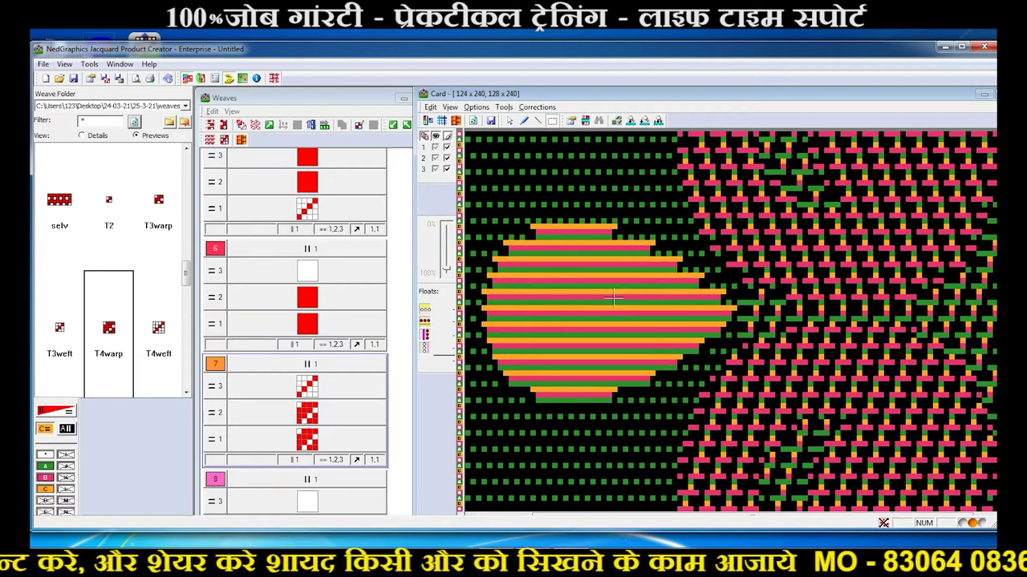
scroll(613, 297, down, 2)
scroll(616, 301, down, 1)
scroll(619, 305, down, 1)
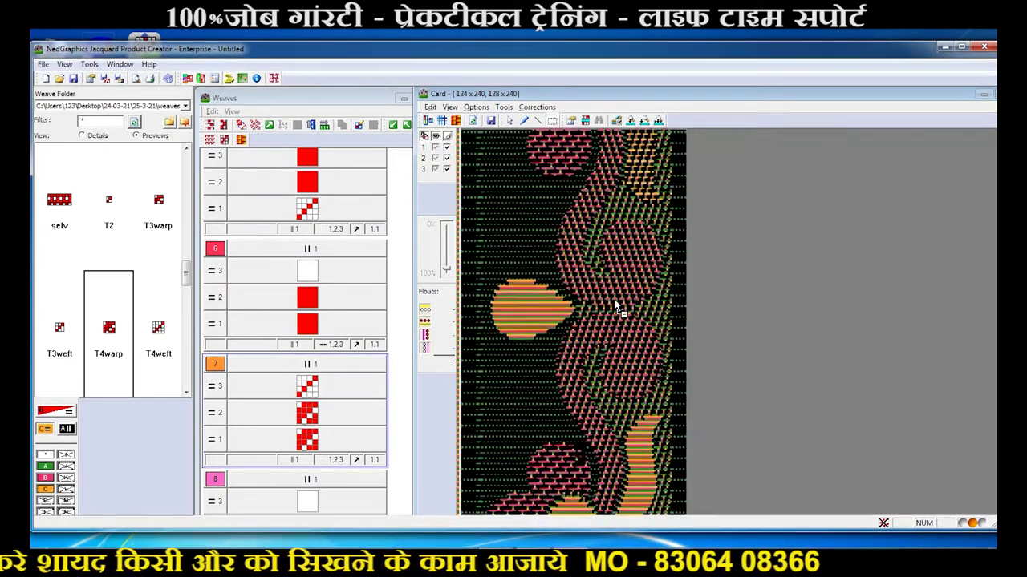
scroll(651, 189, up, 1)
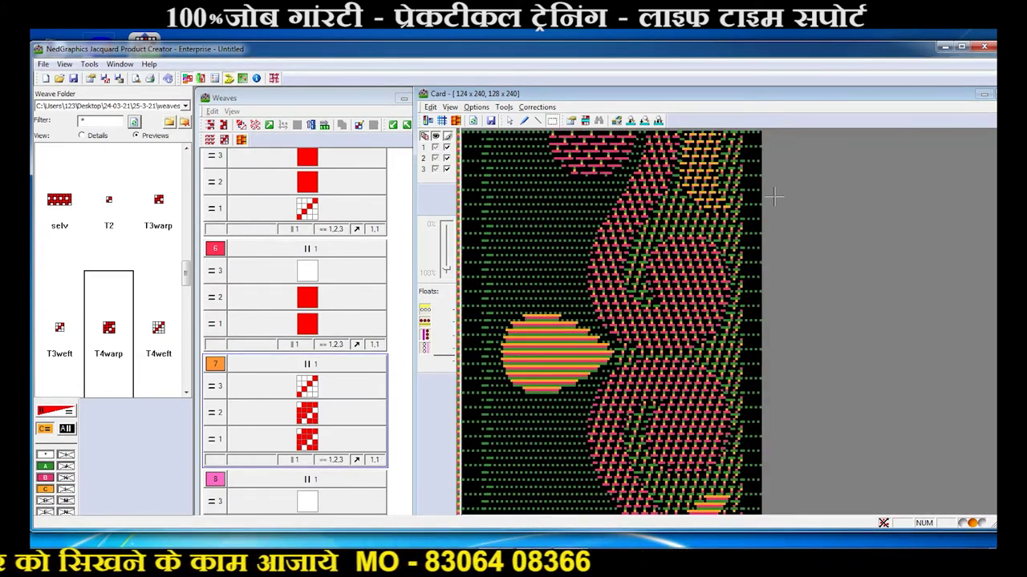
scroll(728, 203, up, 1)
scroll(804, 185, up, 1)
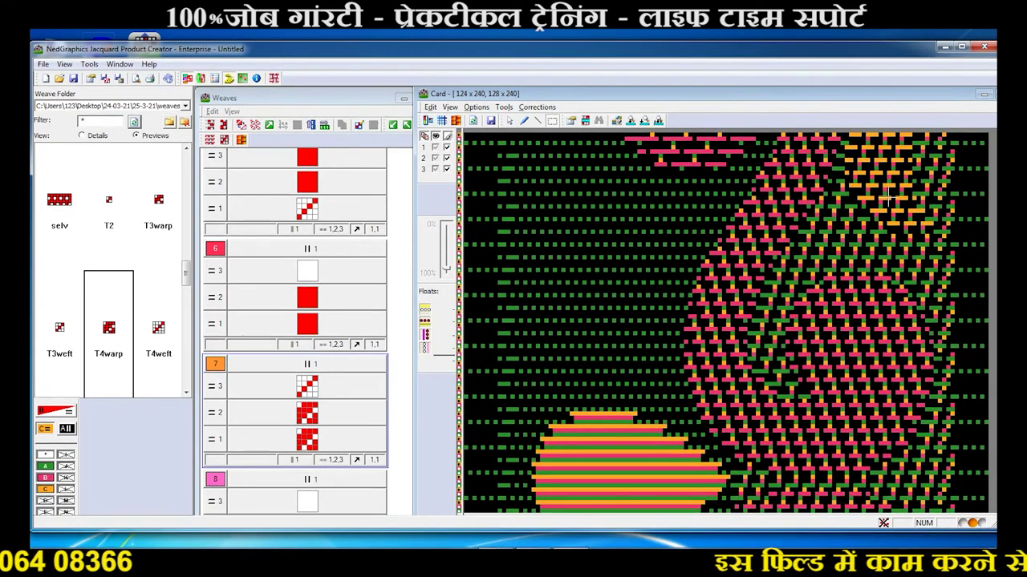
Give colour 8 T4weft on row 3 and T4warp on rows 2 and 1, then render the card.
click(399, 303)
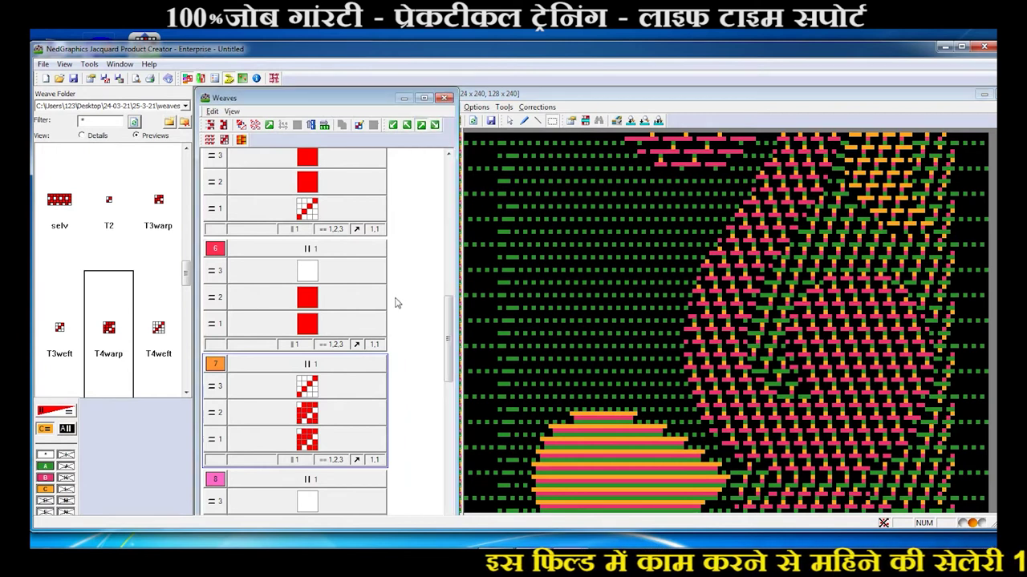
drag(451, 321, 450, 370)
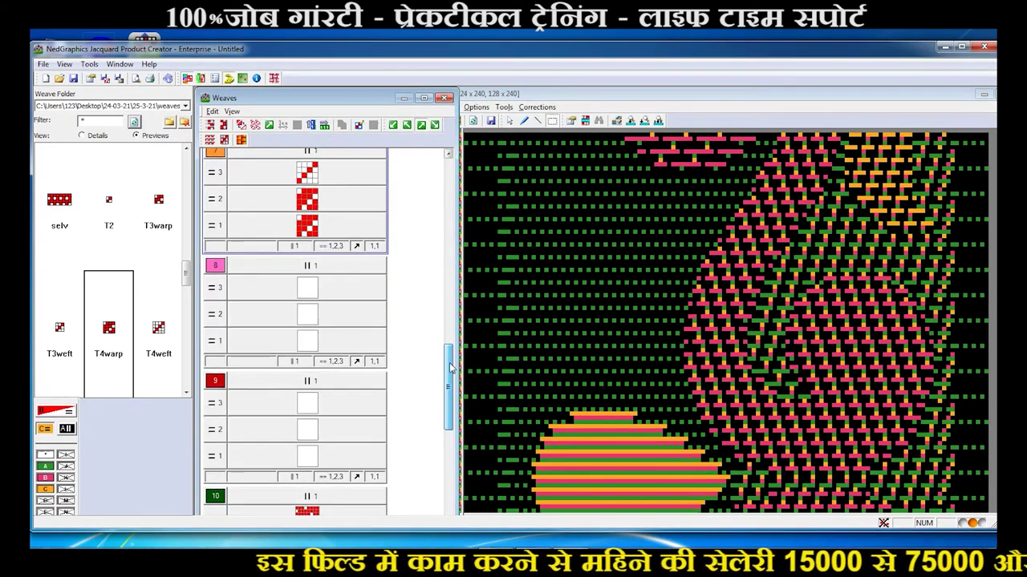
double_click(328, 343)
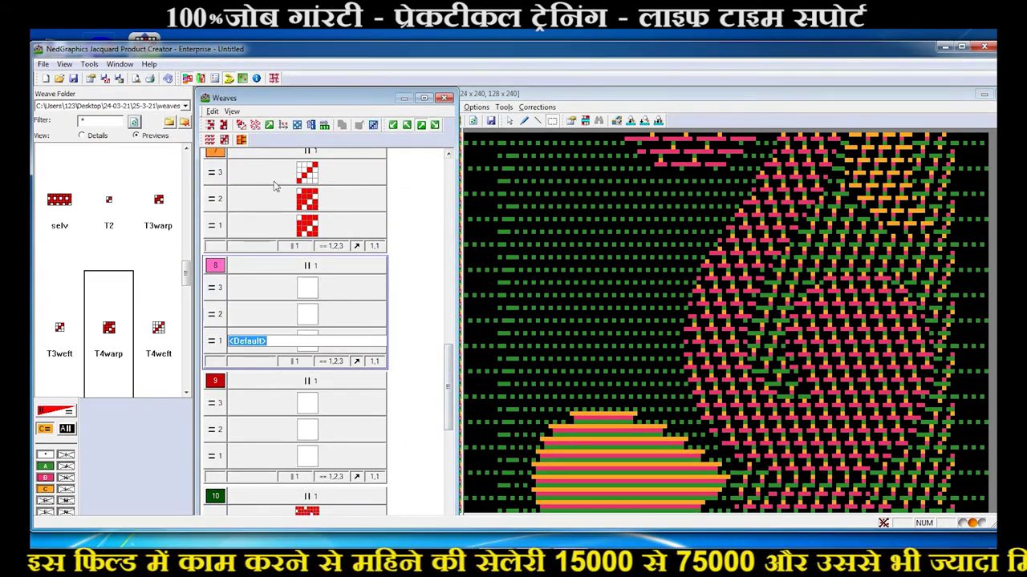
click(138, 361)
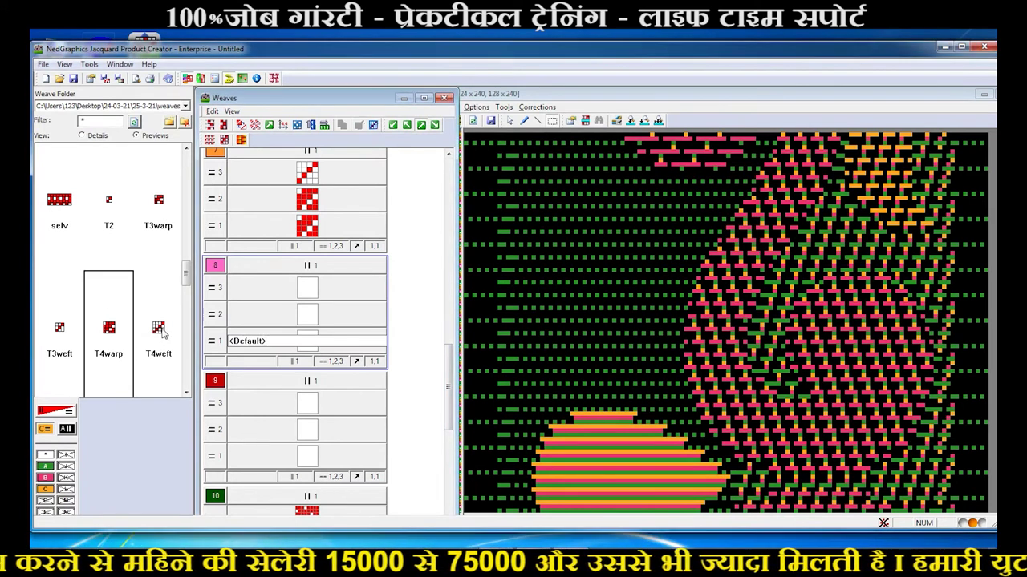
drag(308, 293, 309, 294)
drag(109, 342, 304, 317)
drag(108, 344, 305, 343)
click(473, 122)
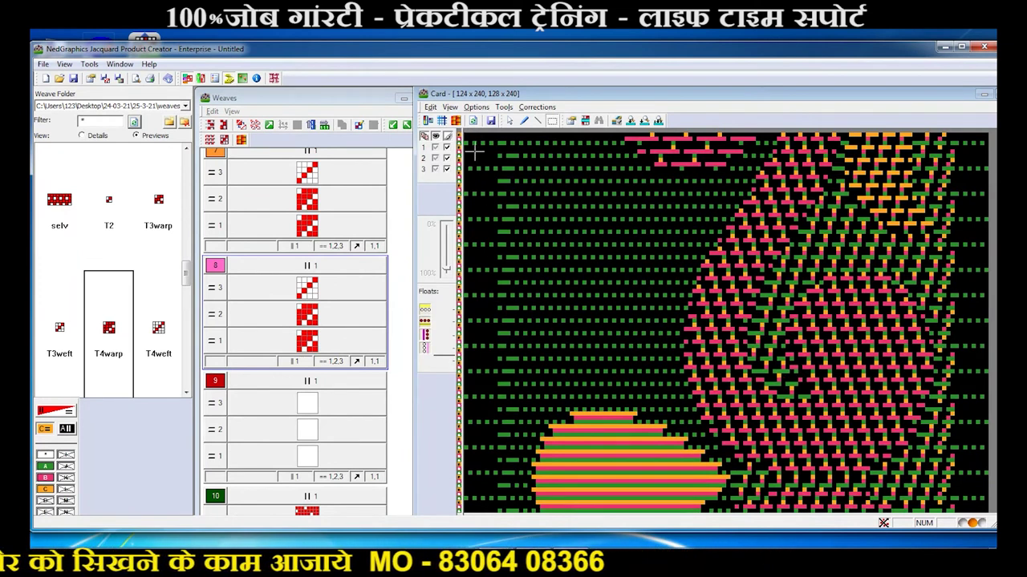
Show the card pattern in repeat, then open the des mono design.
click(455, 120)
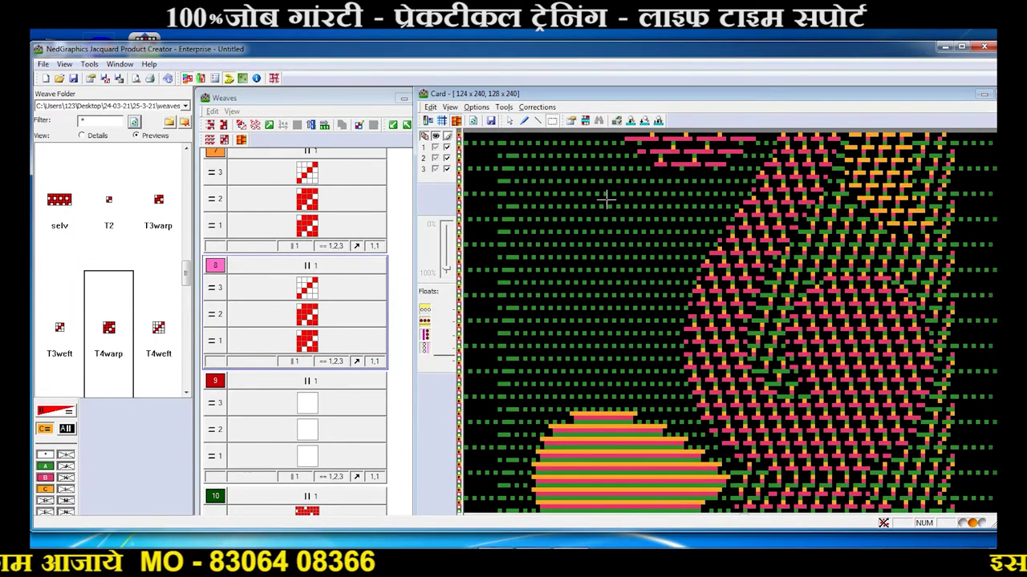
scroll(844, 433, down, 1)
scroll(831, 365, down, 1)
scroll(832, 373, down, 1)
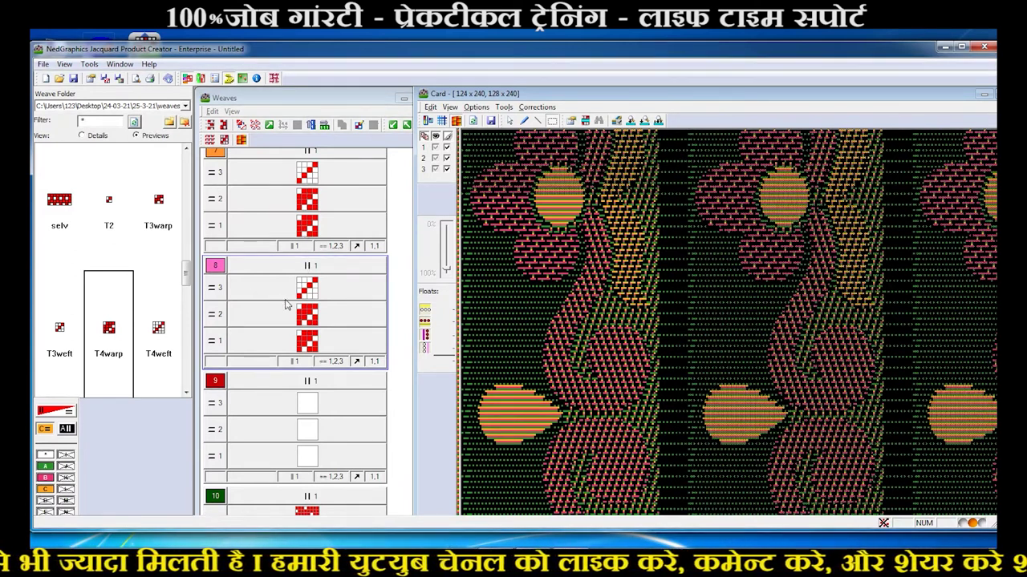
click(242, 79)
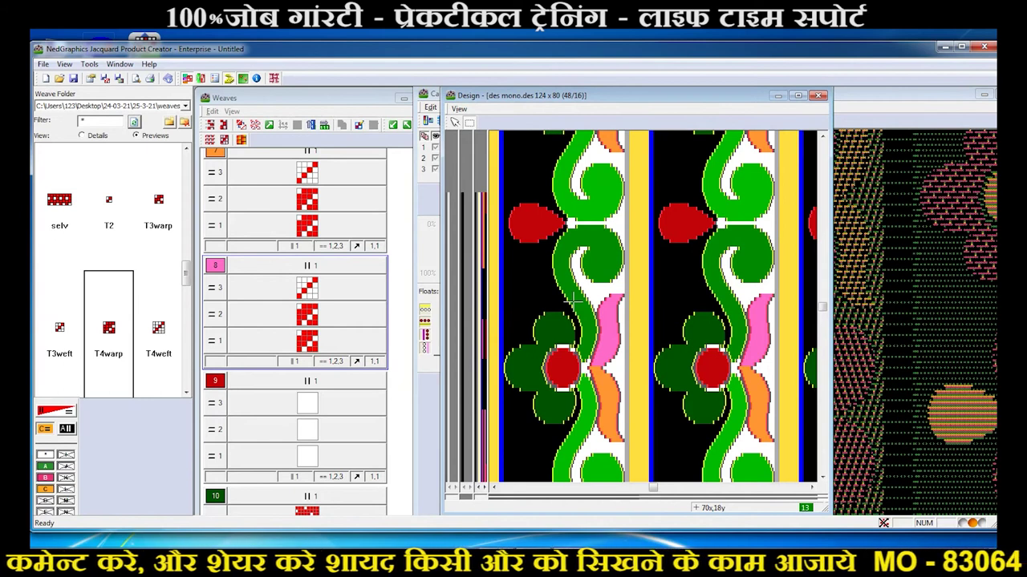
Assign T4weft to colour 8's layer 3 and T4warp to its layers 2 and 1.
click(559, 544)
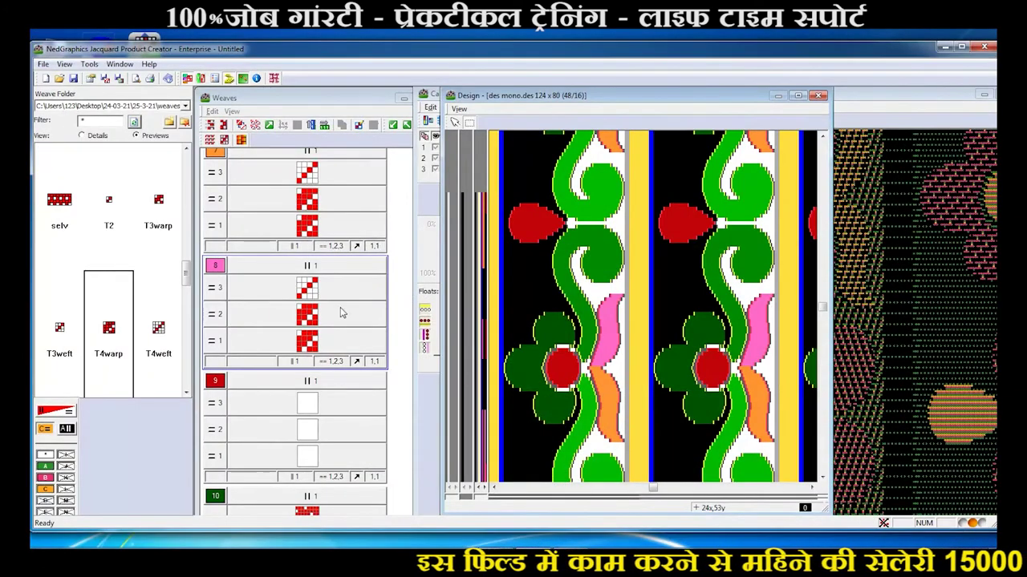
double_click(311, 292)
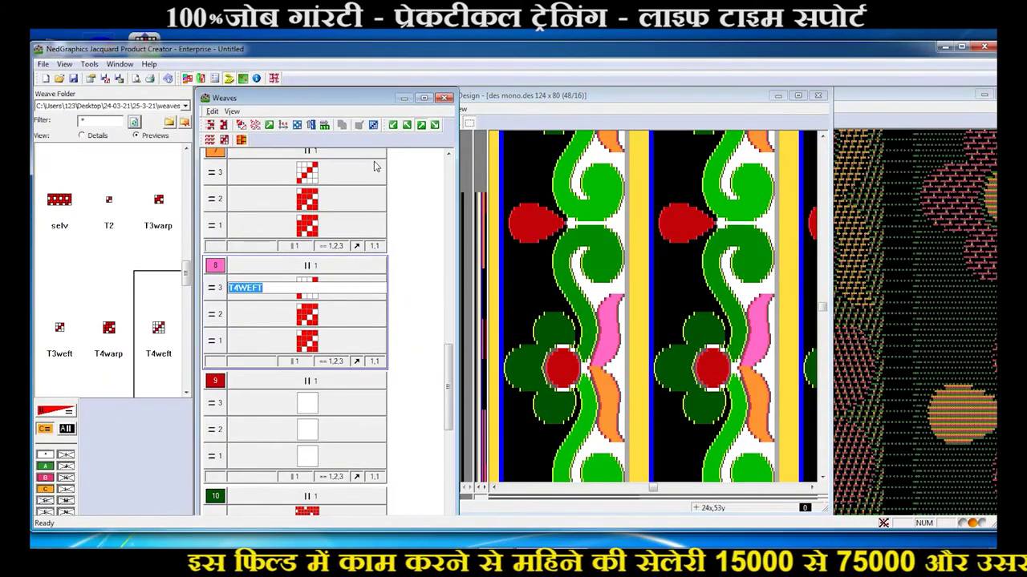
click(406, 127)
double_click(327, 325)
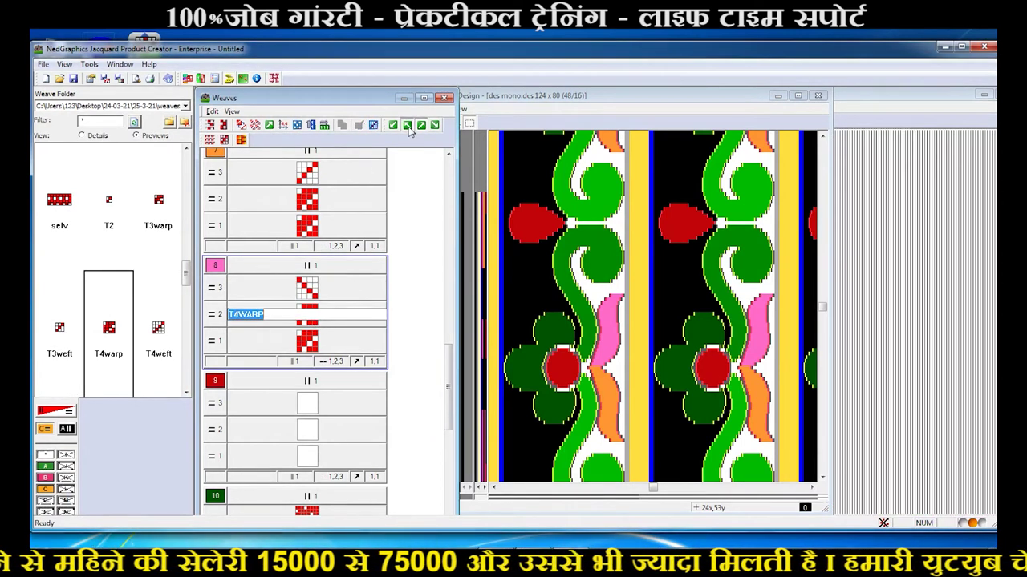
click(407, 126)
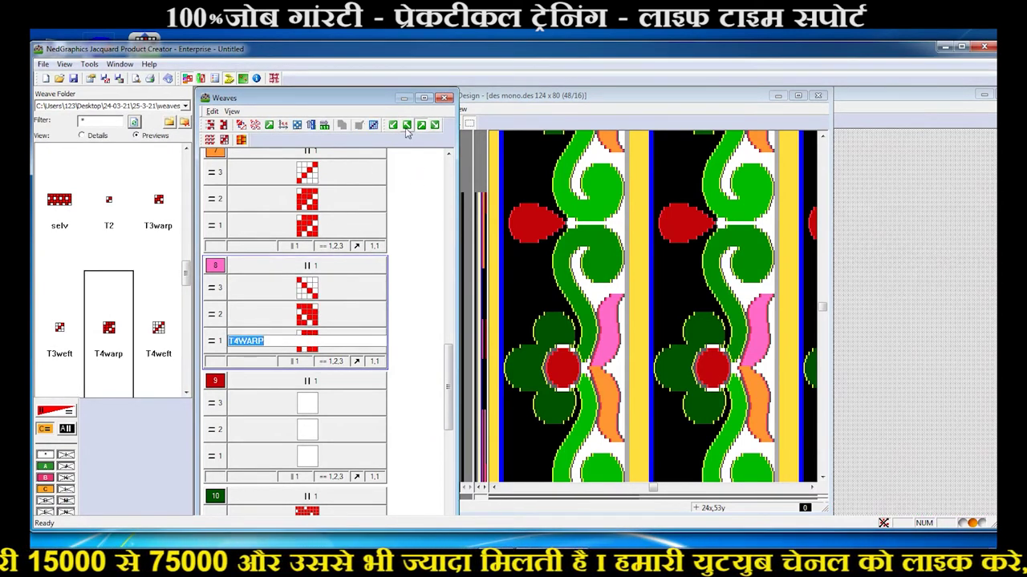
click(407, 126)
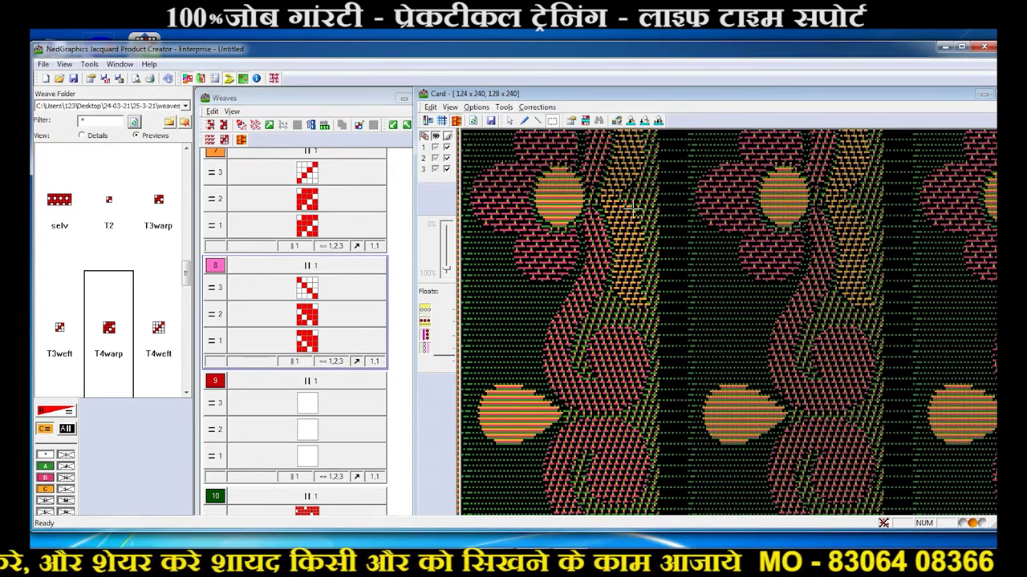
Zoom into the card to inspect its weave structure up close.
scroll(633, 209, up, 2)
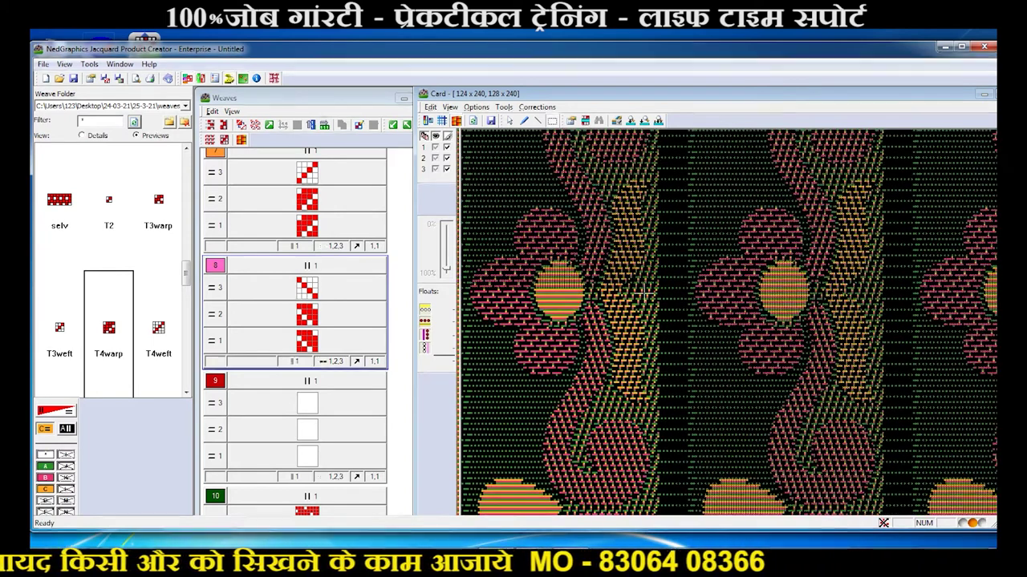
right_click(644, 299)
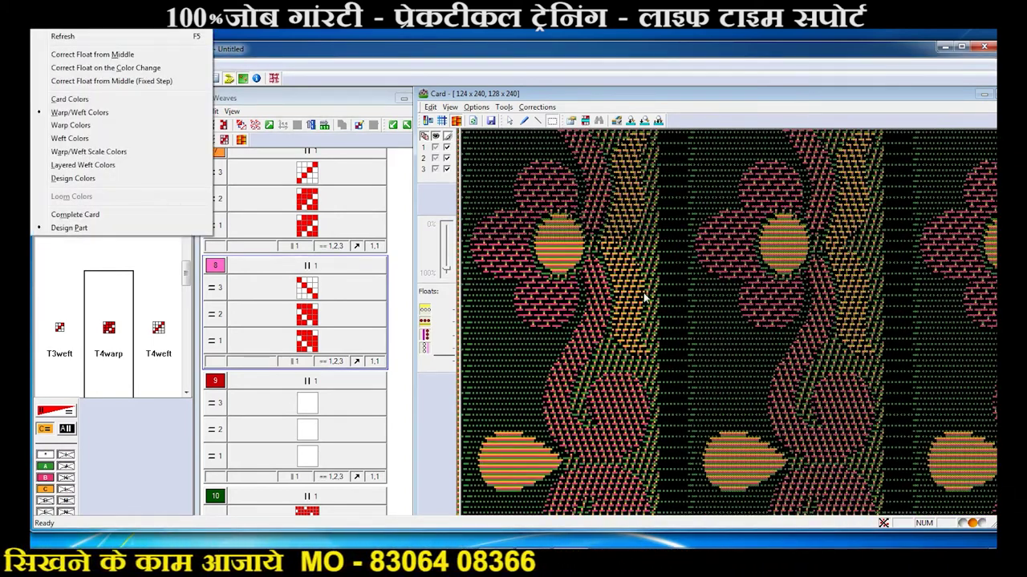
key(Escape)
scroll(650, 280, up, 2)
scroll(654, 269, up, 2)
scroll(662, 256, up, 2)
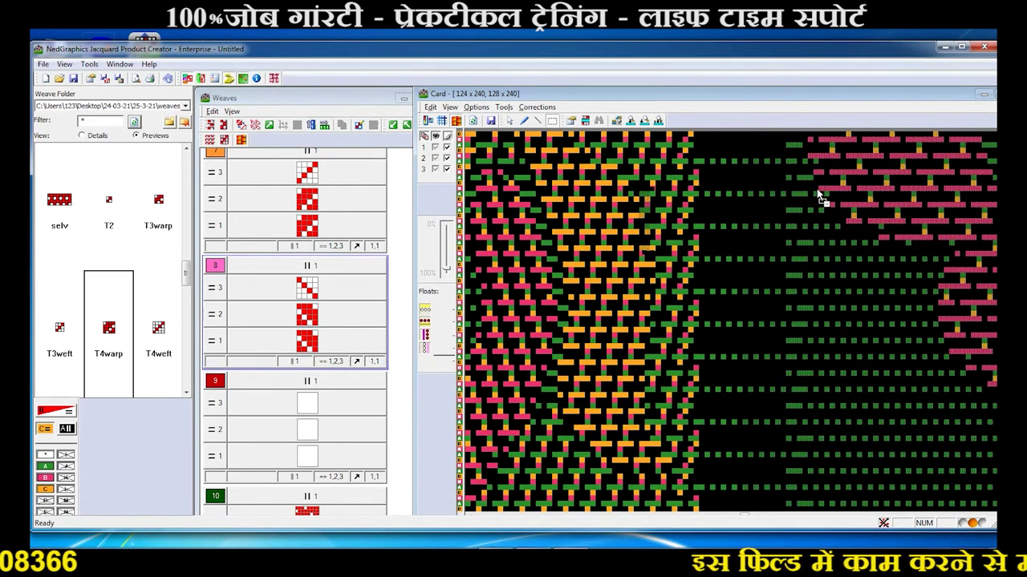
Shift the Card window left, show the card's top, and bring up Start Position.
drag(871, 97, 760, 92)
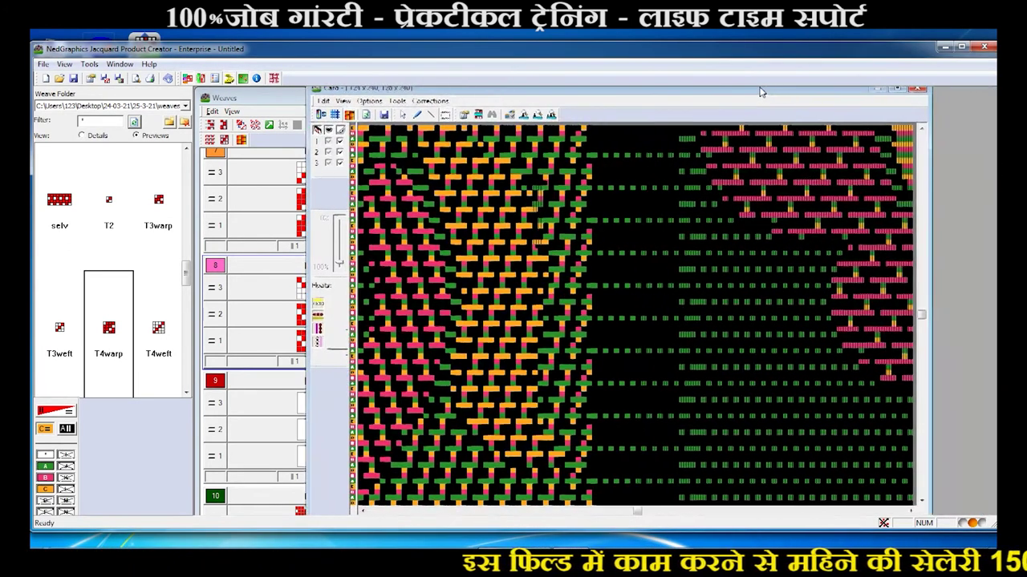
click(920, 129)
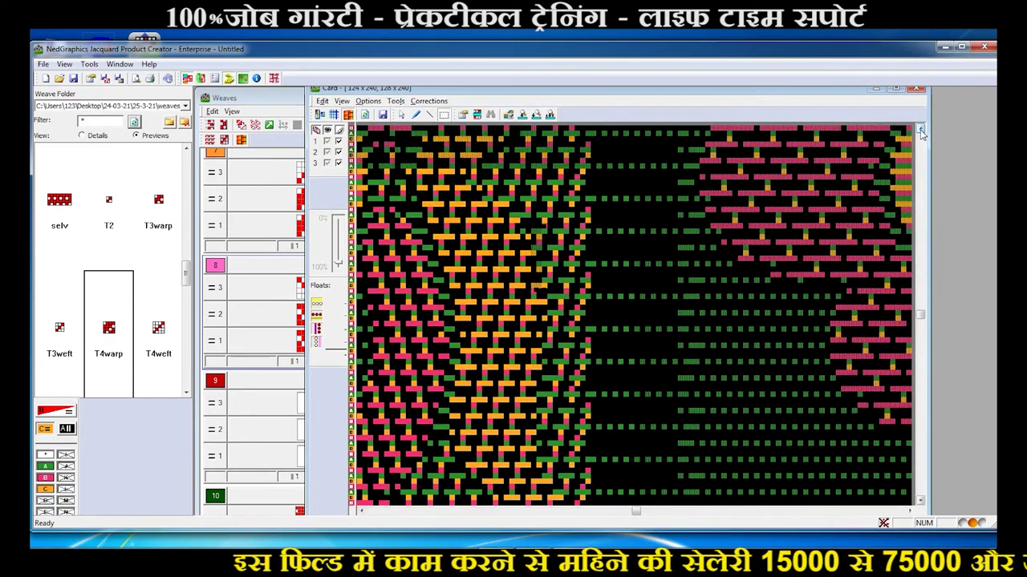
click(920, 129)
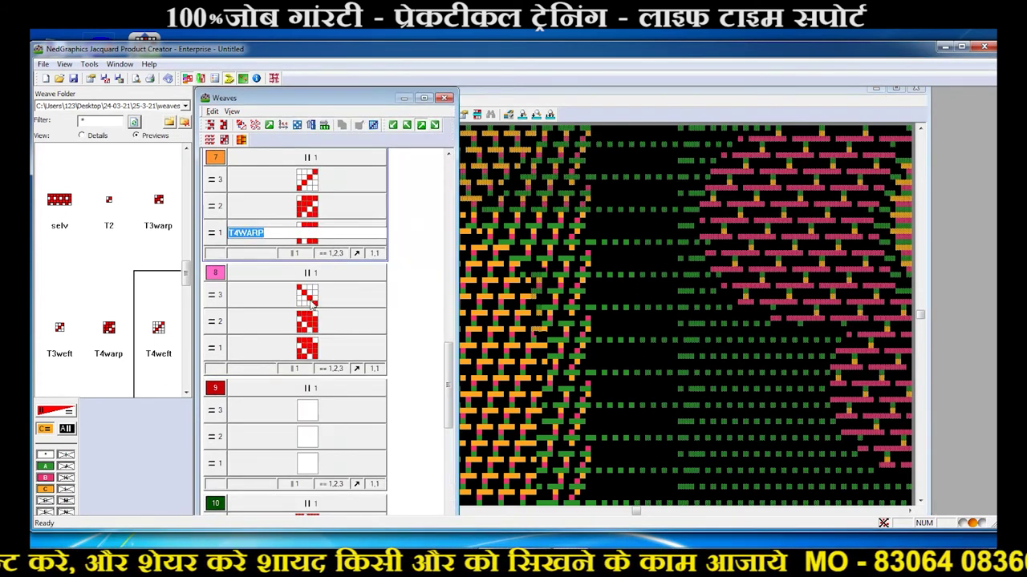
click(312, 299)
click(283, 125)
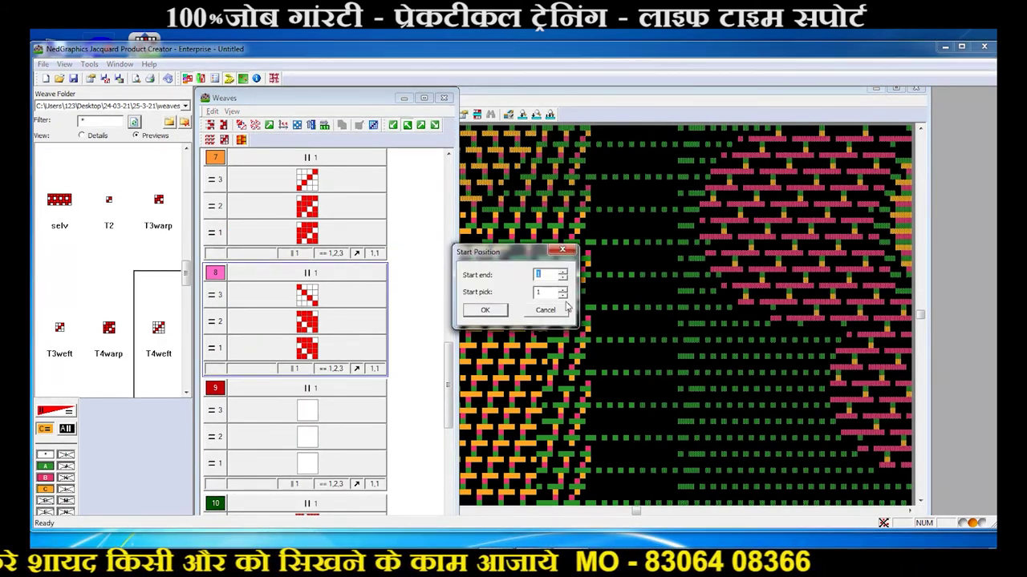
Accept start end 1, pick 1, refresh, and place T4warp on colour 8's layer 2.
click(485, 310)
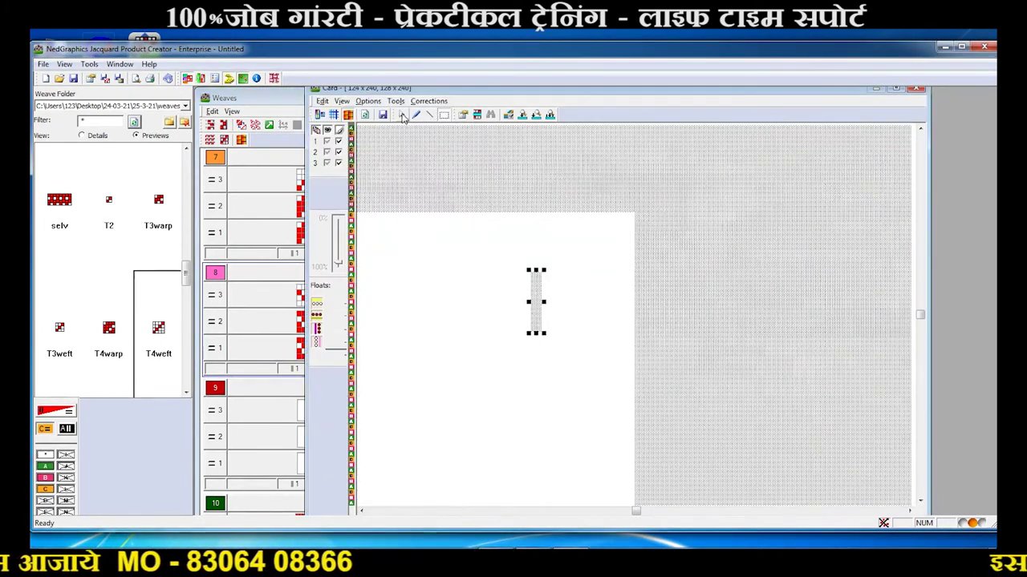
click(366, 117)
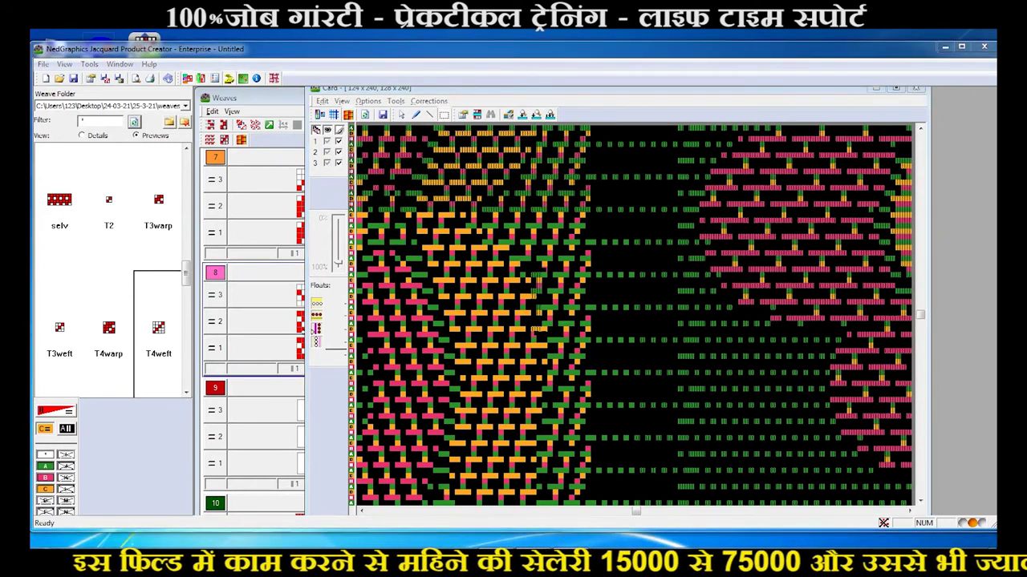
drag(109, 329, 298, 322)
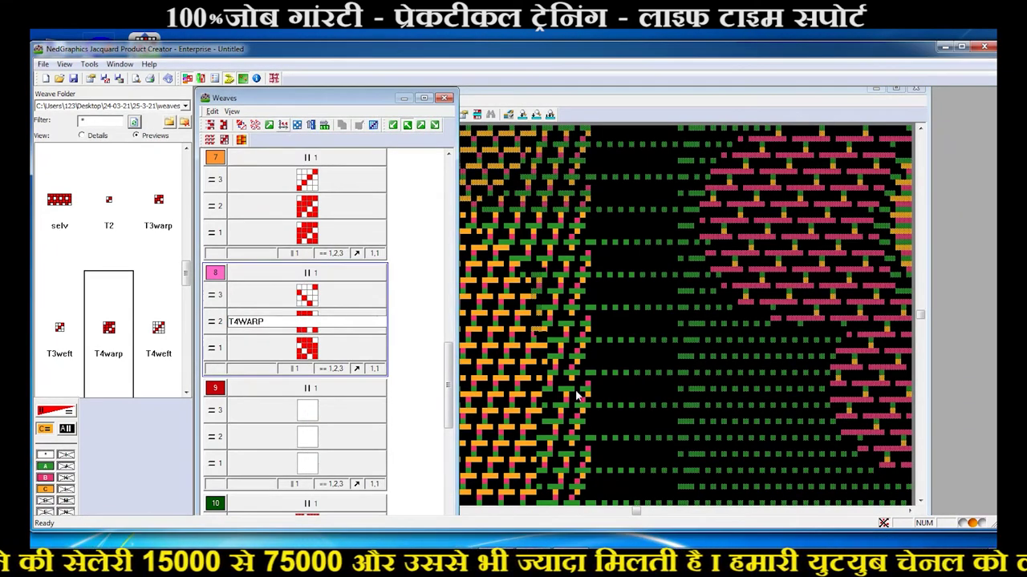
click(575, 395)
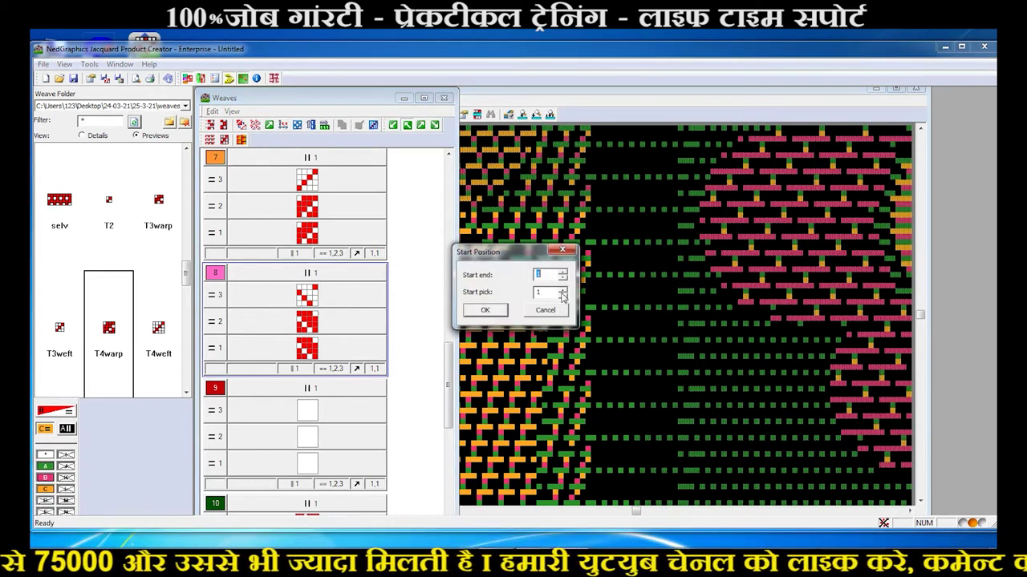
key(Tab)
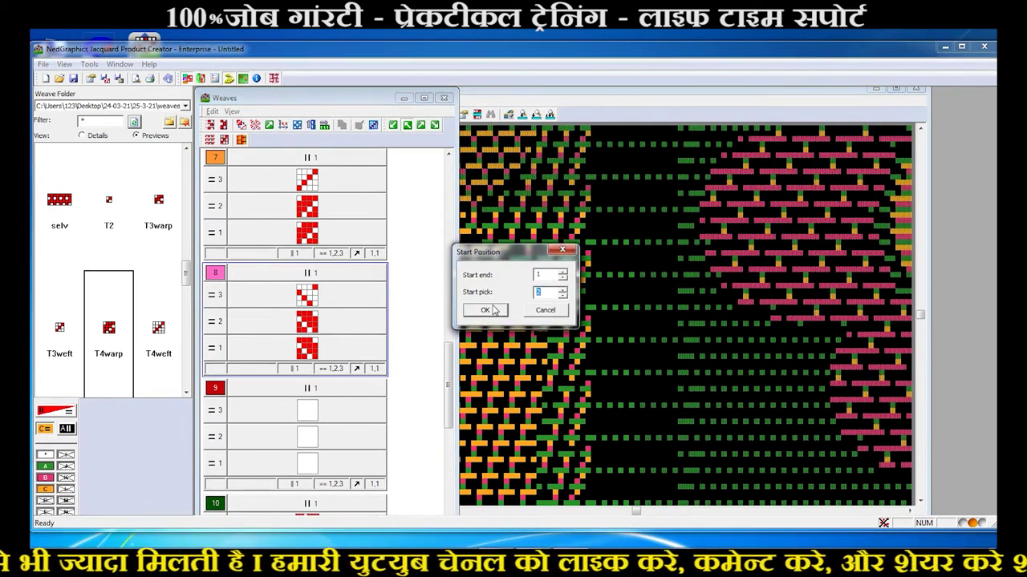
click(491, 311)
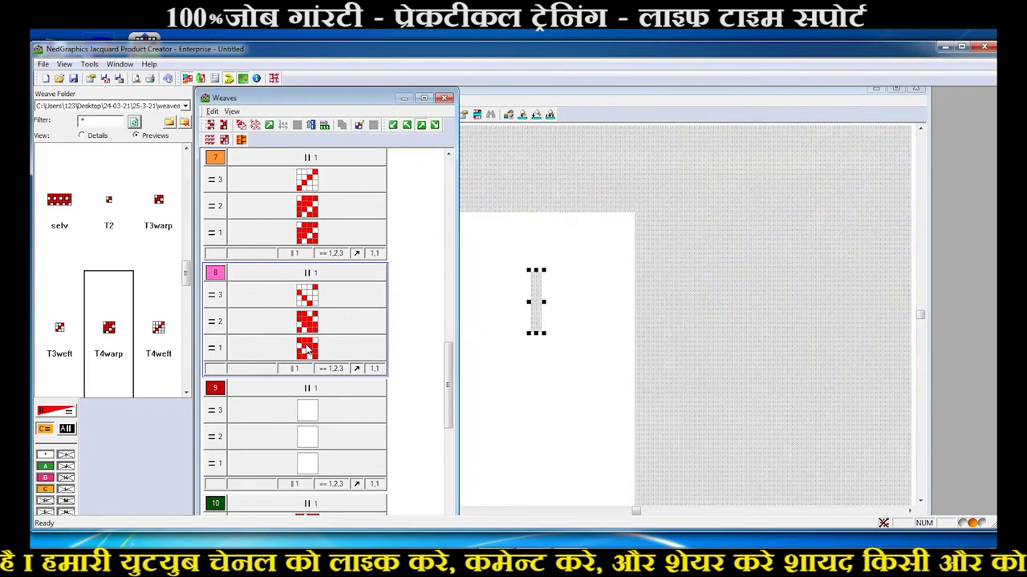
Apply T4warp to colour 8's layer 1 from end 1, pick 1, and refresh the card.
double_click(307, 347)
click(228, 79)
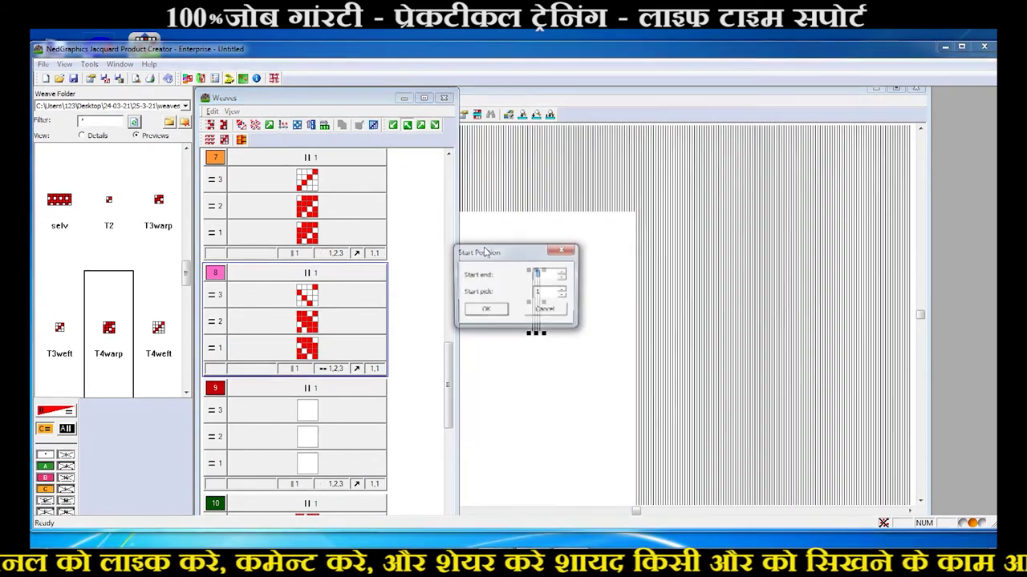
click(562, 295)
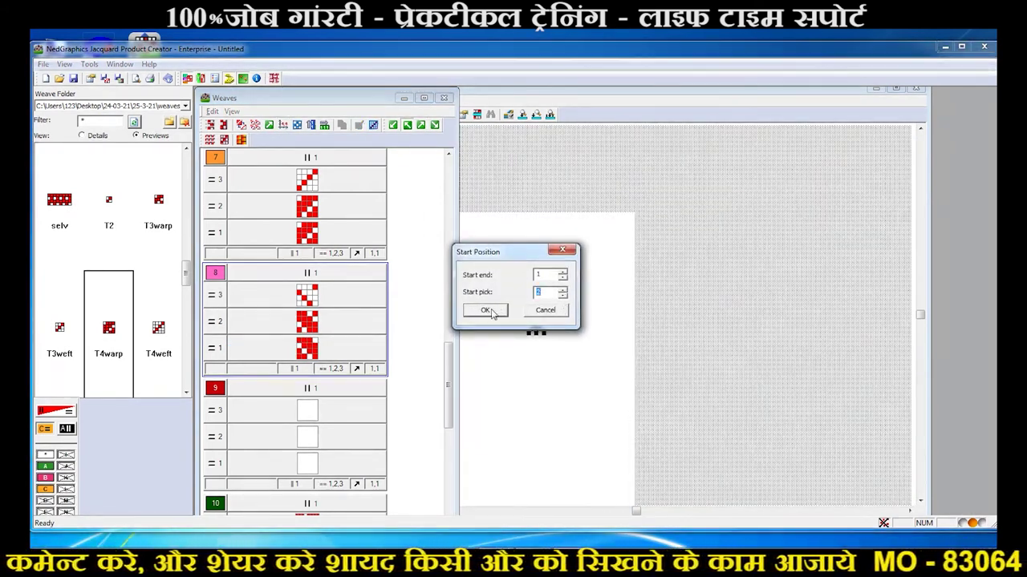
click(487, 311)
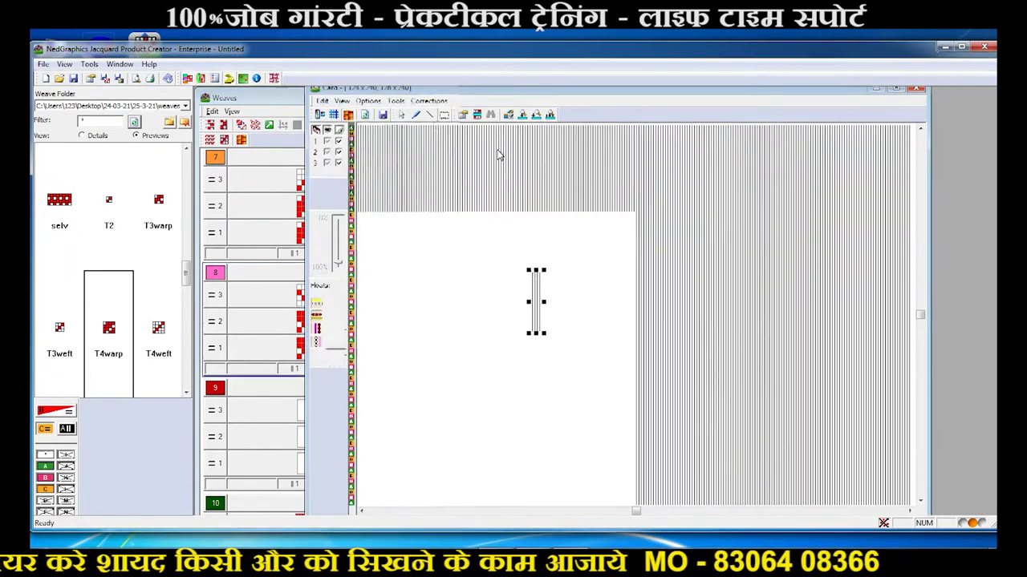
right_click(499, 154)
click(521, 159)
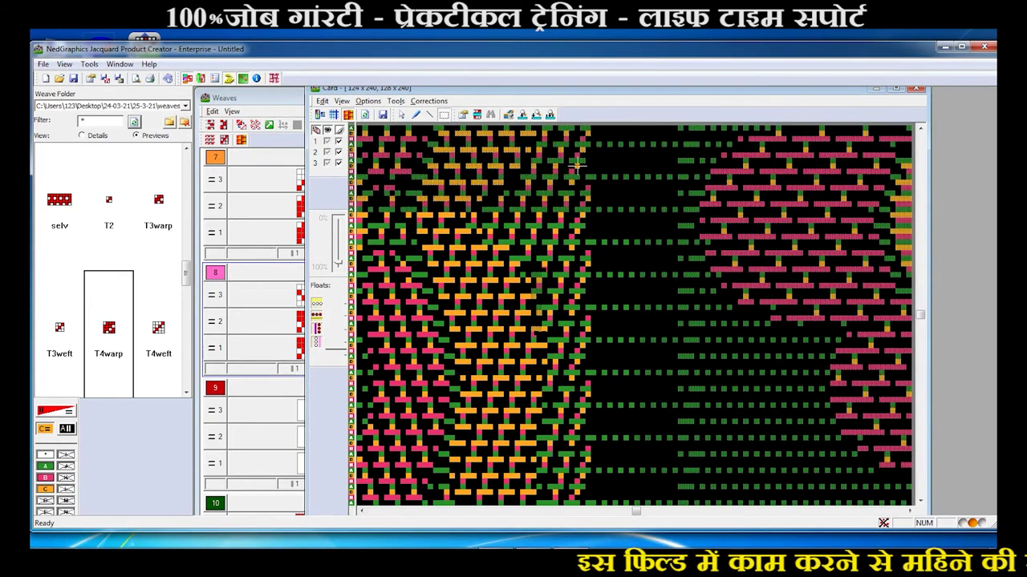
Give colour 9's layer 3 the S5weft weave.
click(280, 293)
double_click(280, 293)
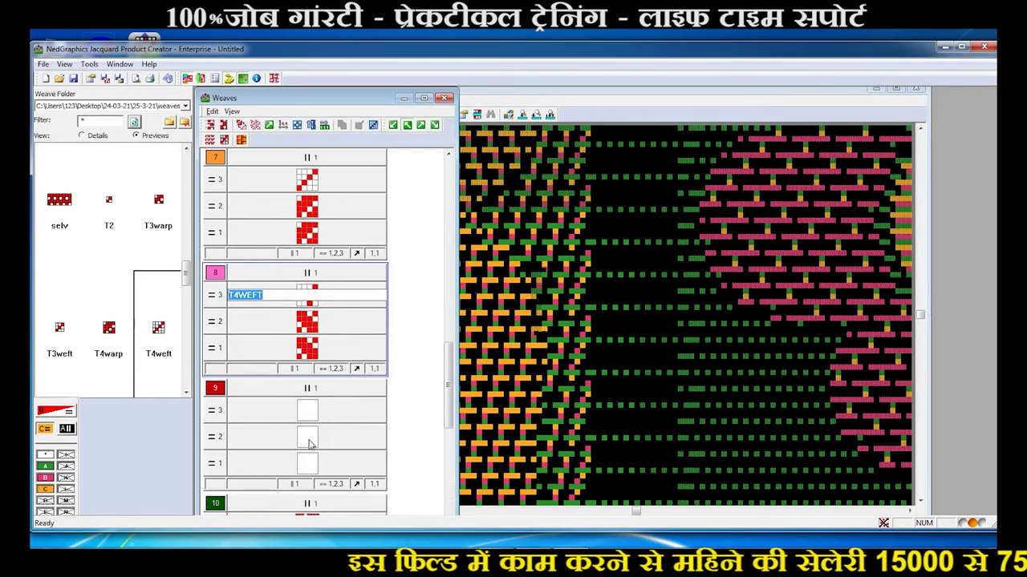
double_click(309, 414)
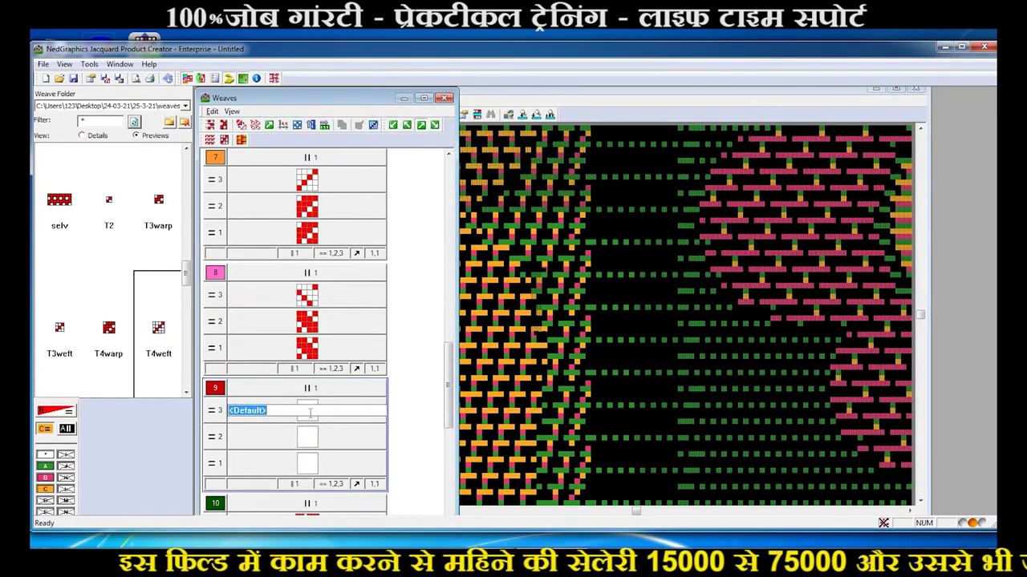
text(s5)
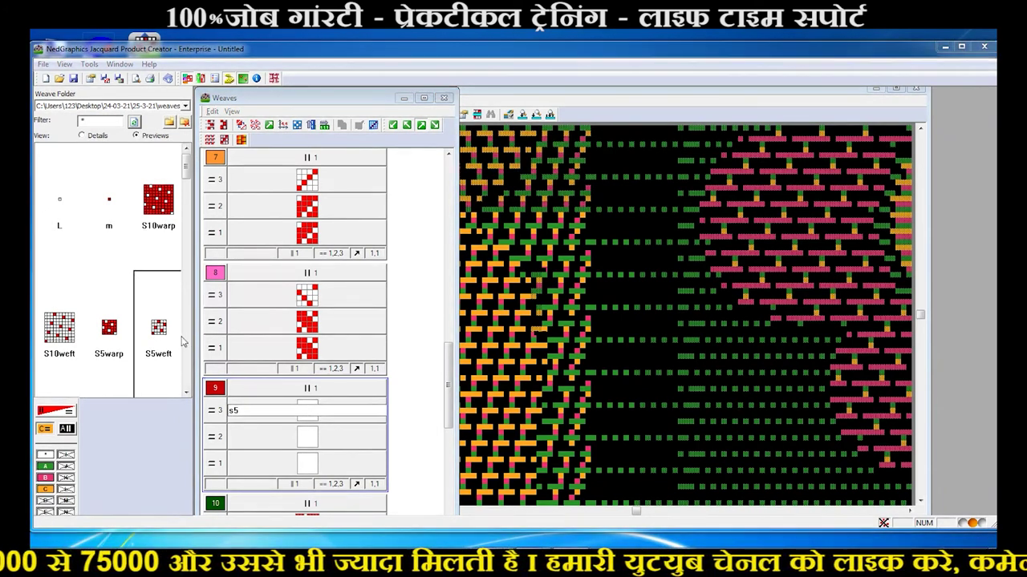
click(164, 331)
click(312, 413)
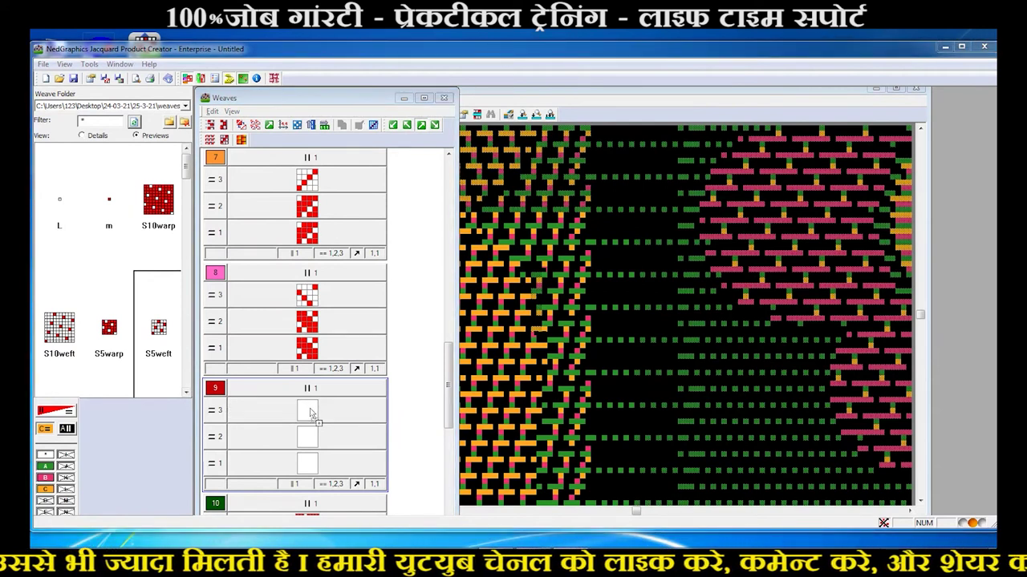
click(312, 412)
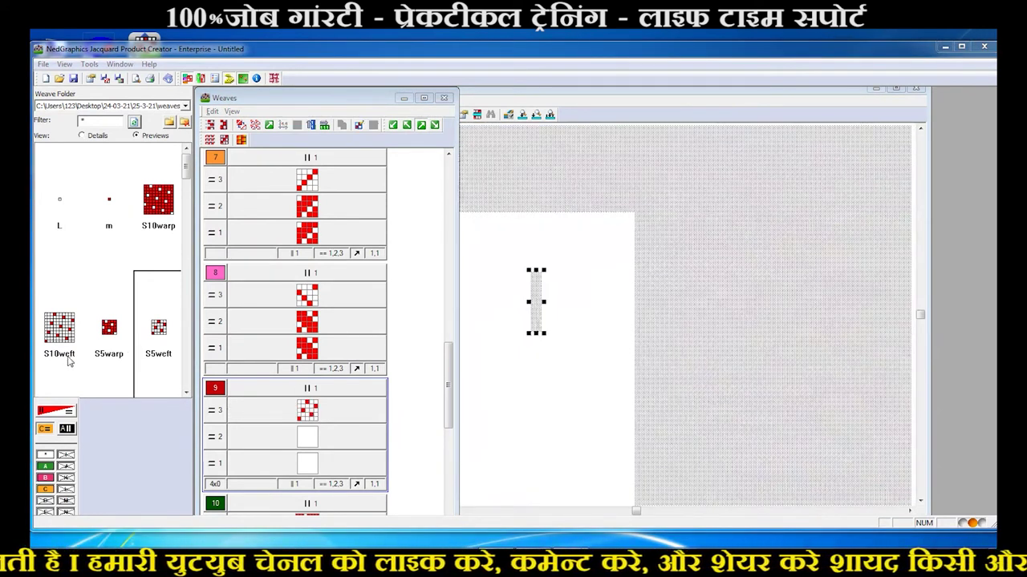
Assign S5warp to colour 9's layers 2 and 1.
drag(110, 329, 309, 441)
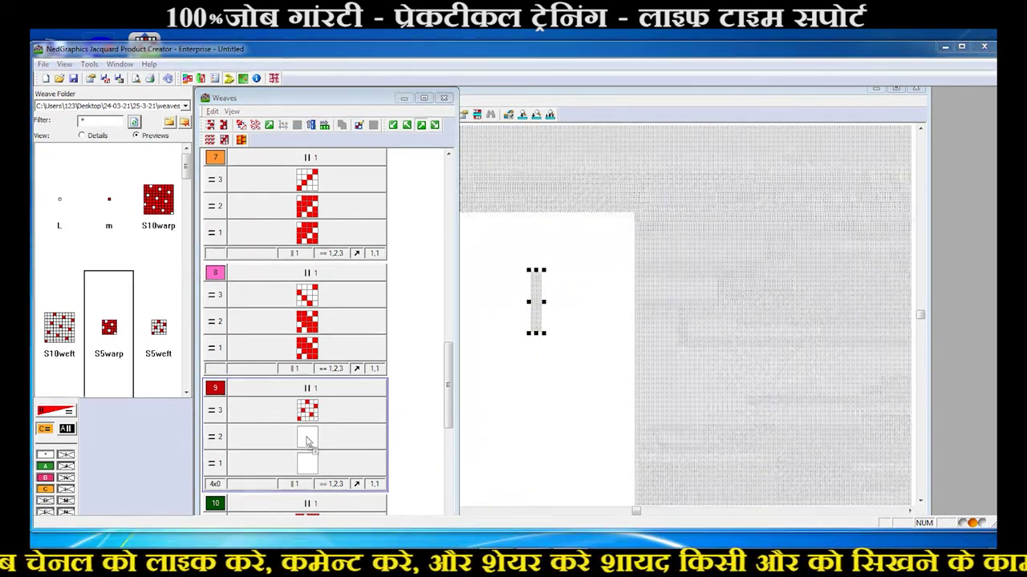
click(307, 440)
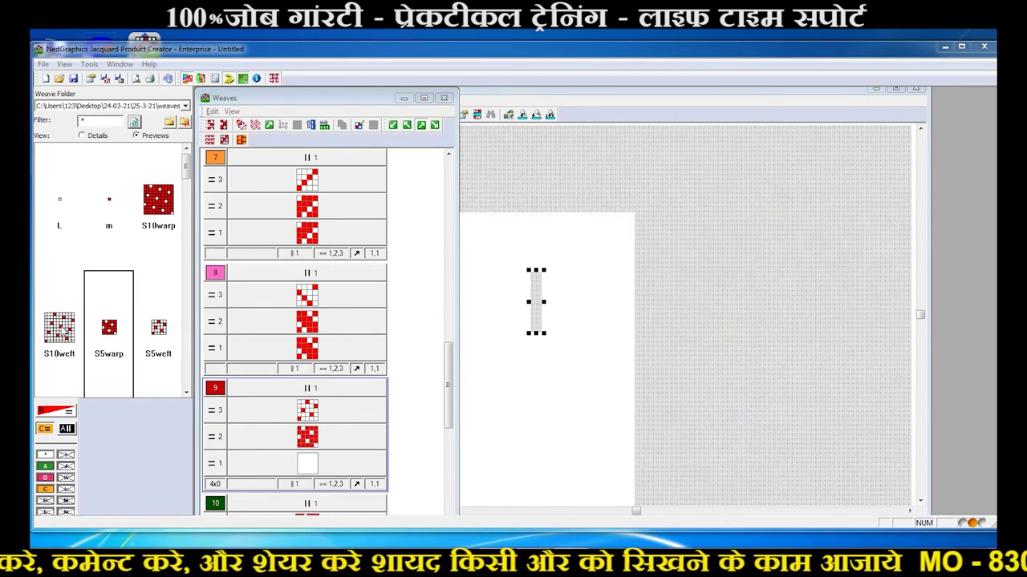
drag(113, 337, 268, 460)
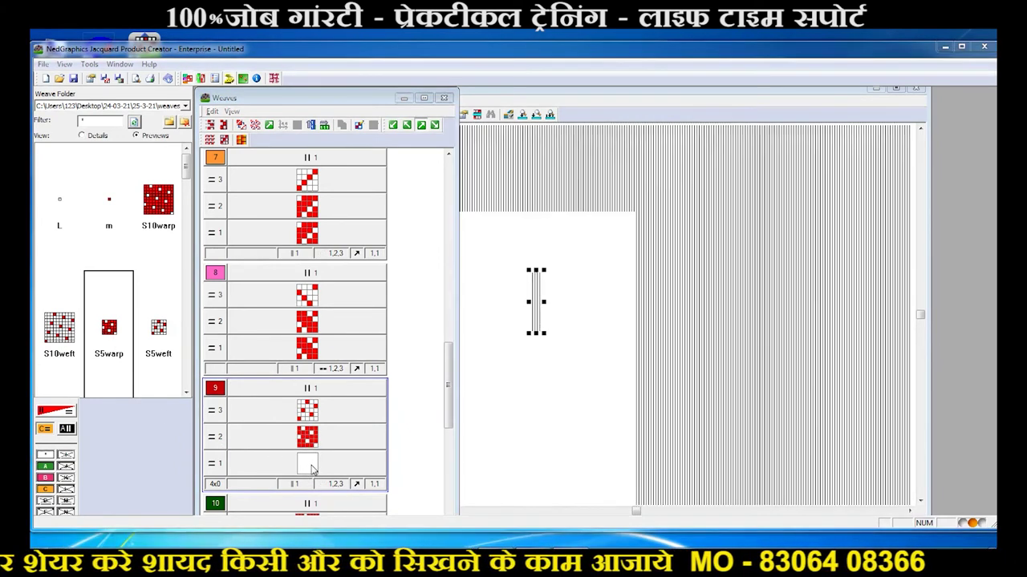
click(321, 459)
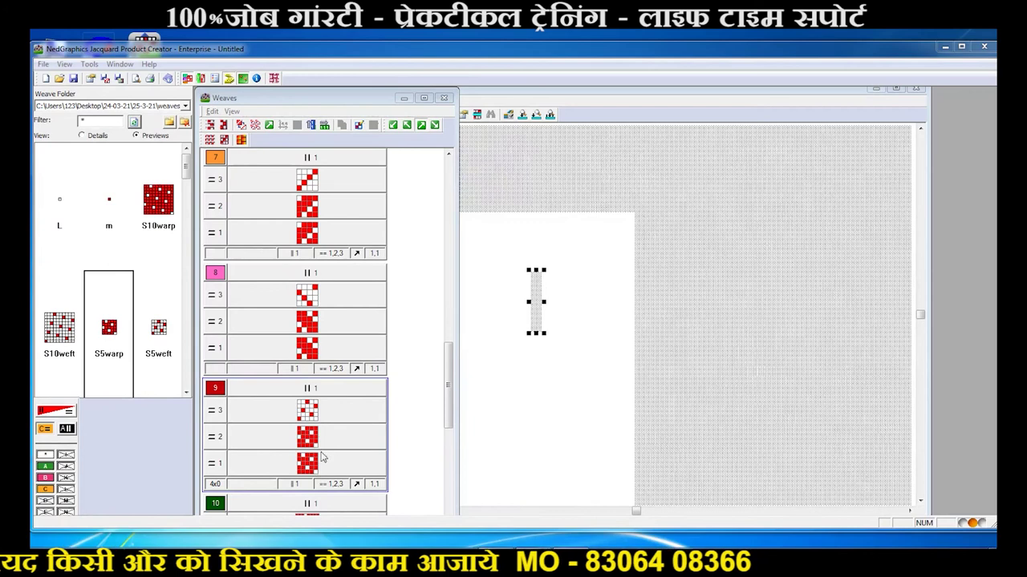
Refresh the card so the woven design is regenerated with the assigned weaves.
click(523, 218)
right_click(519, 178)
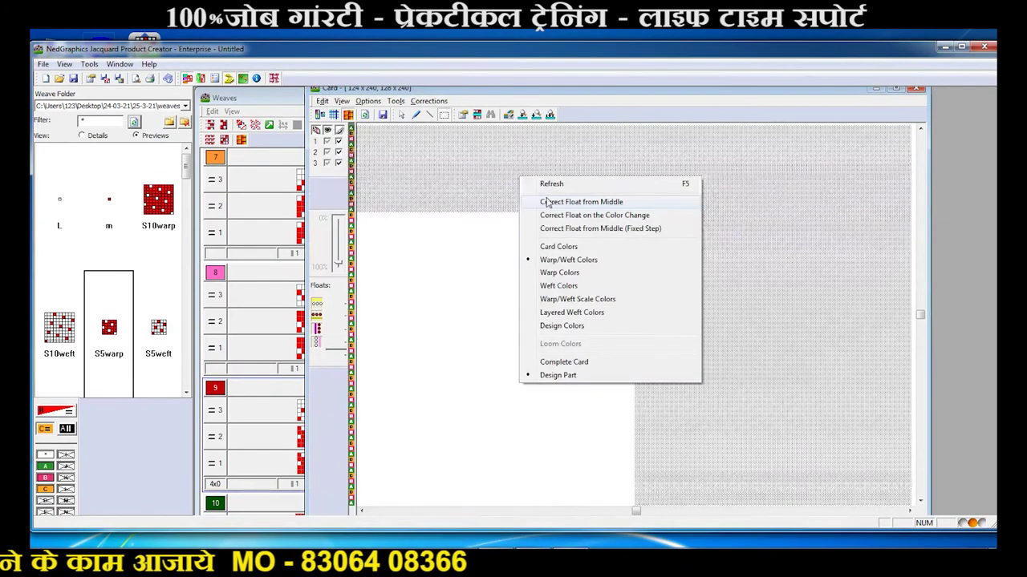
click(547, 202)
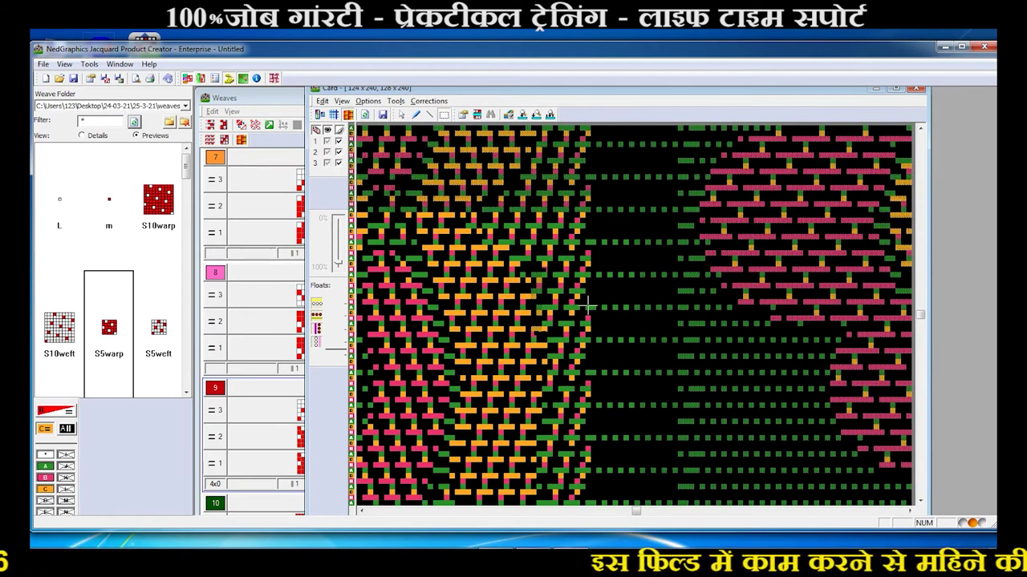
scroll(588, 306, down, 2)
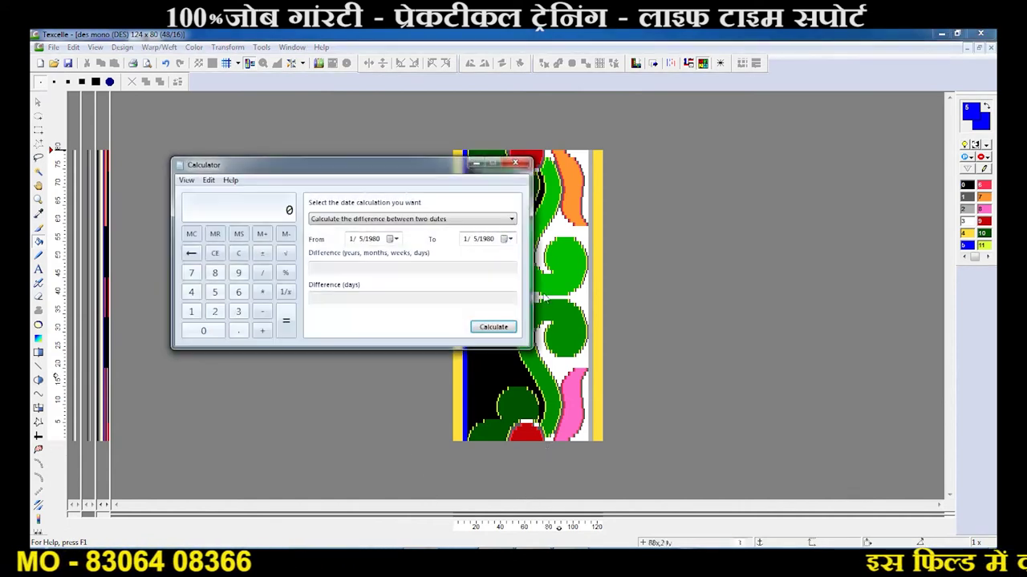
Calculate 80 ÷ 5 = 16 in Calculator, then close it.
click(215, 273)
click(203, 330)
click(263, 273)
click(214, 292)
click(286, 321)
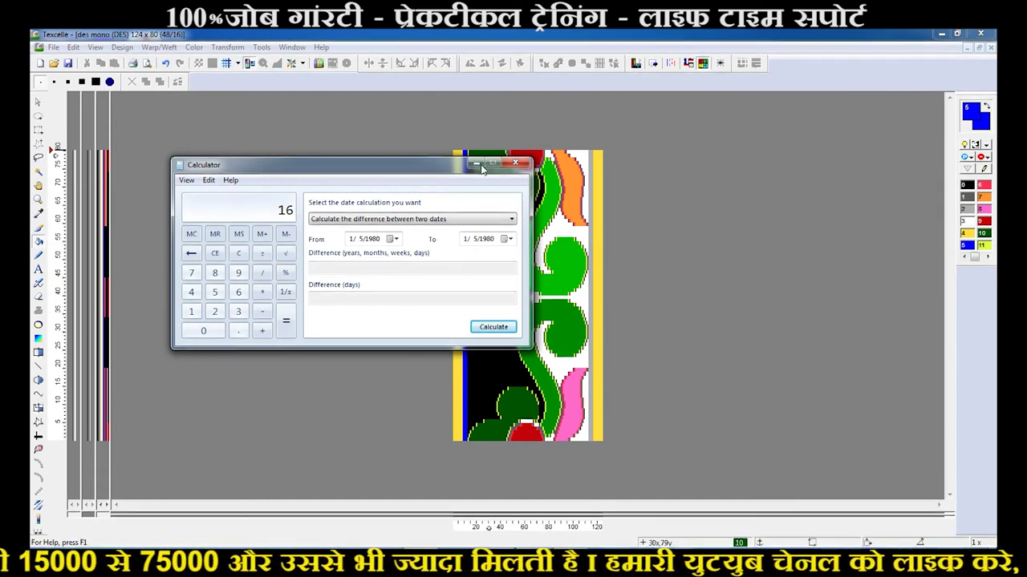
click(515, 162)
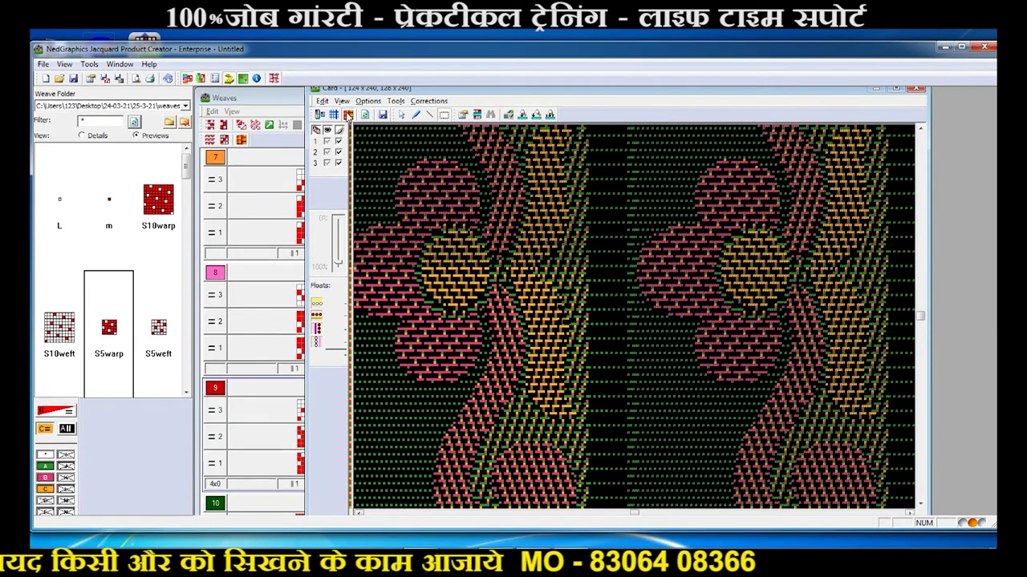
Switch the card view to Complete Card and zoom in on the 124 x 240 card.
click(347, 114)
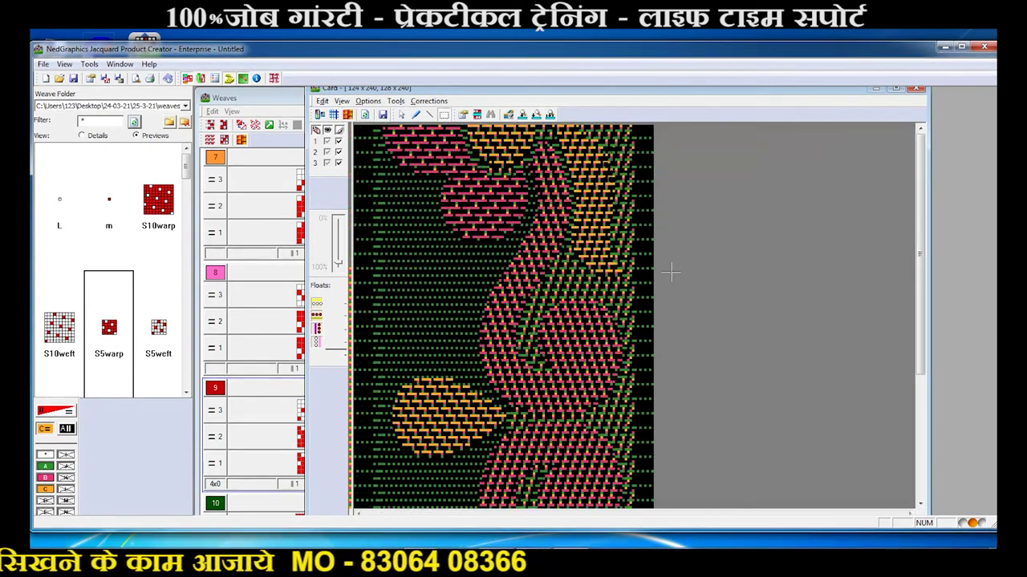
scroll(671, 273, down, 1)
scroll(671, 275, down, 1)
scroll(670, 272, up, 2)
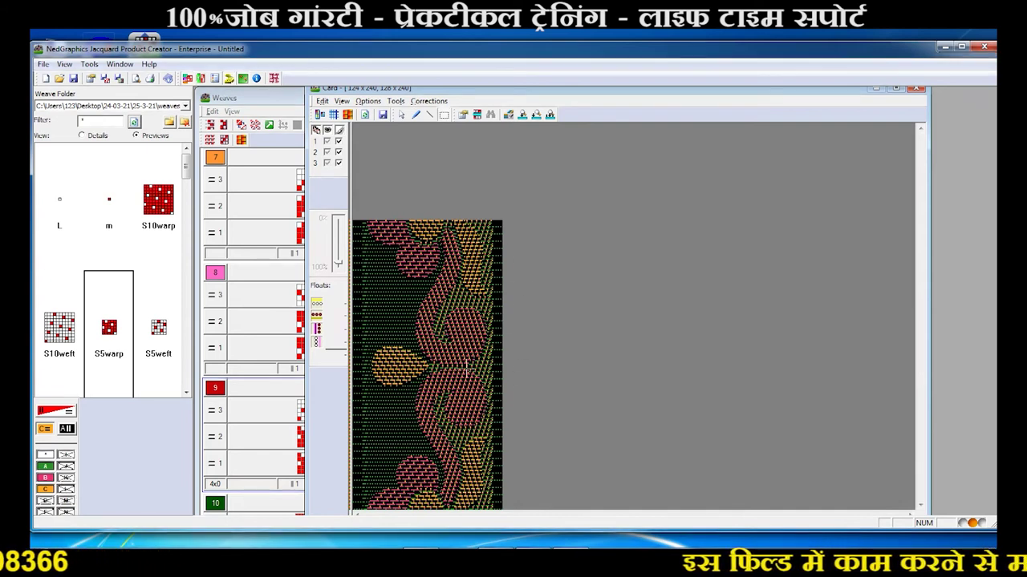
click(341, 102)
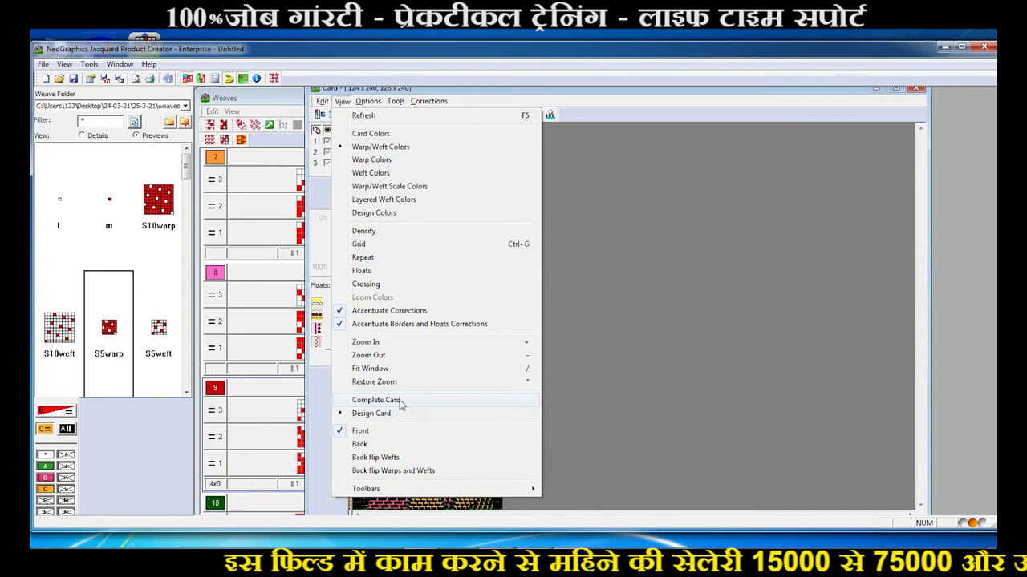
click(401, 405)
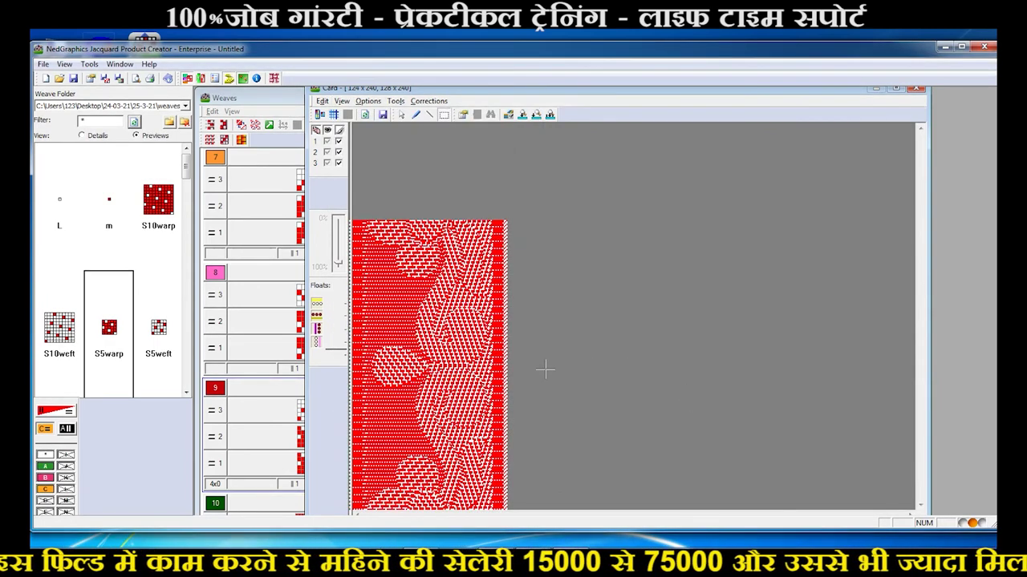
scroll(494, 320, up, 2)
scroll(494, 320, up, 1)
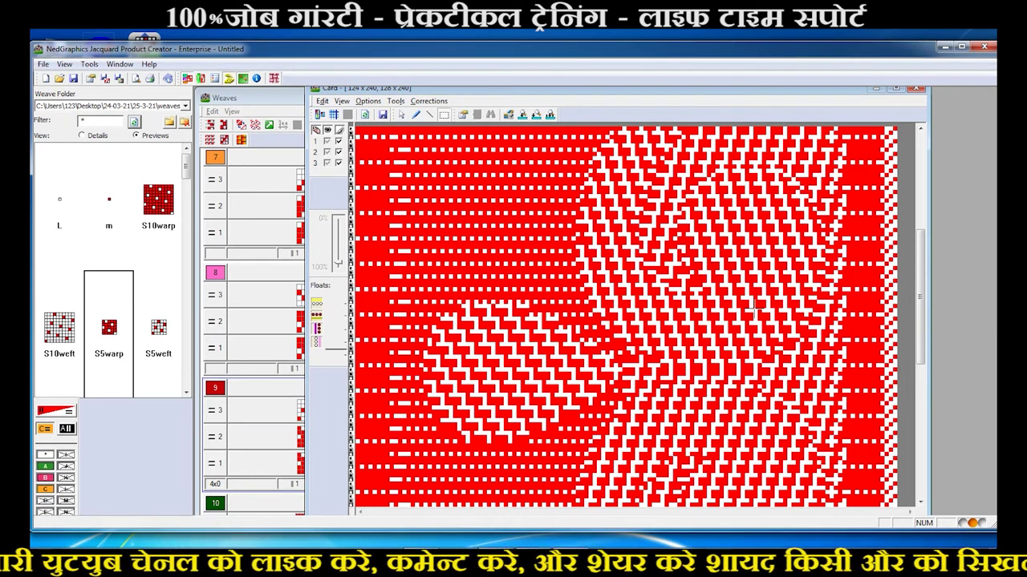
scroll(754, 308, down, 2)
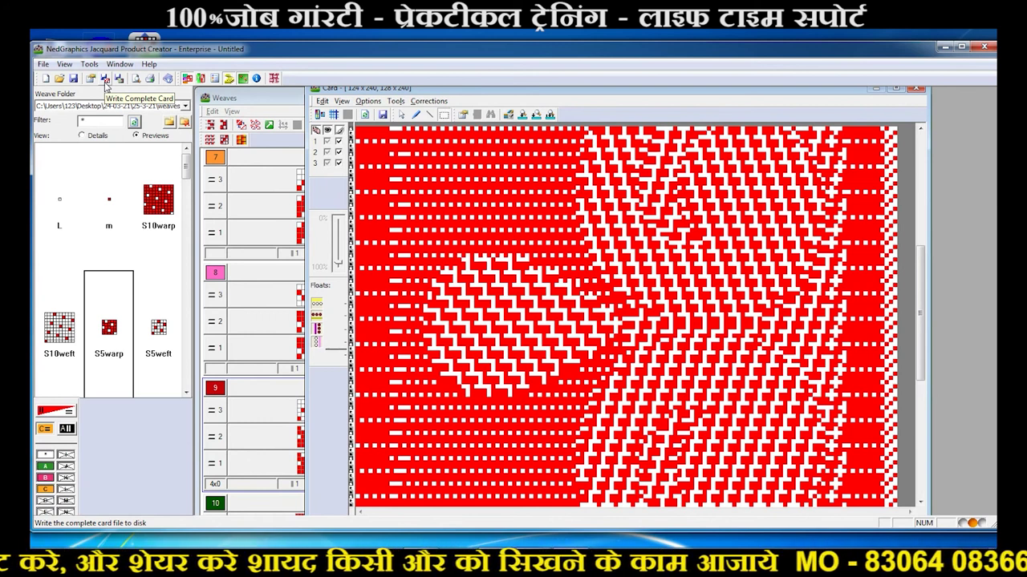
Write the complete card as card.bmp into Desktop\24-03-21\25-3-21\mono.
click(105, 78)
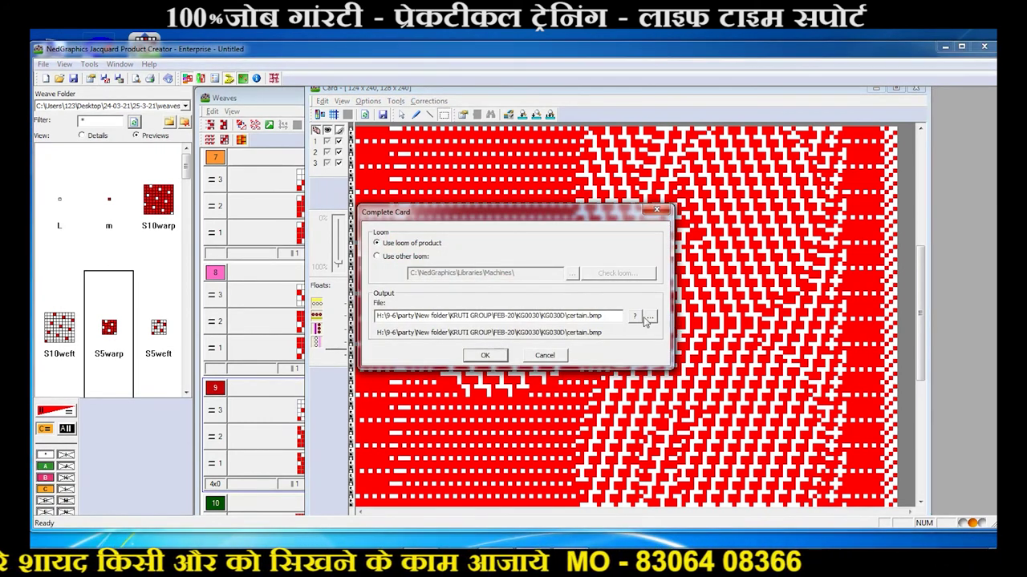
click(651, 317)
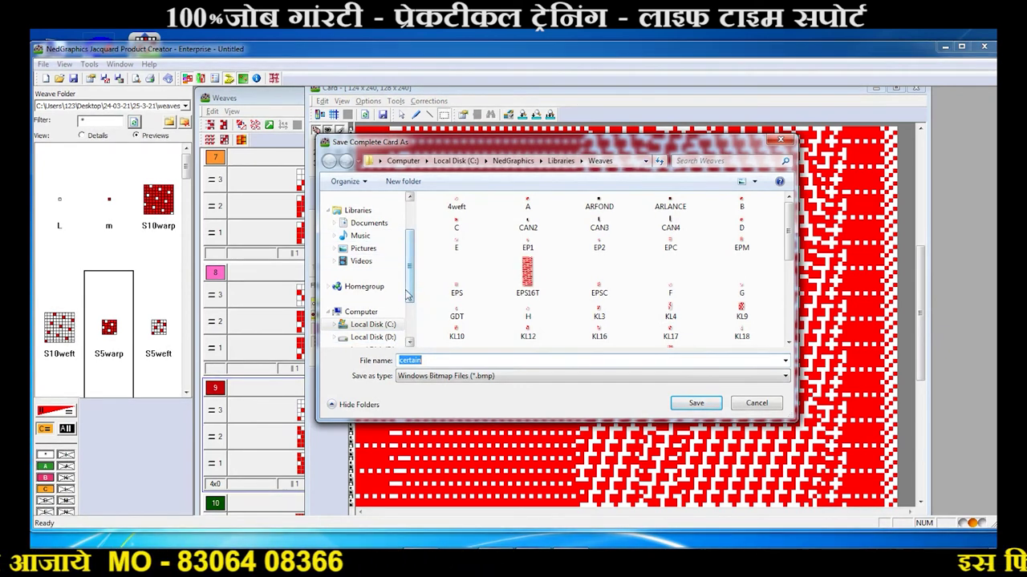
scroll(409, 319, down, 1)
scroll(409, 319, up, 2)
scroll(409, 318, up, 1)
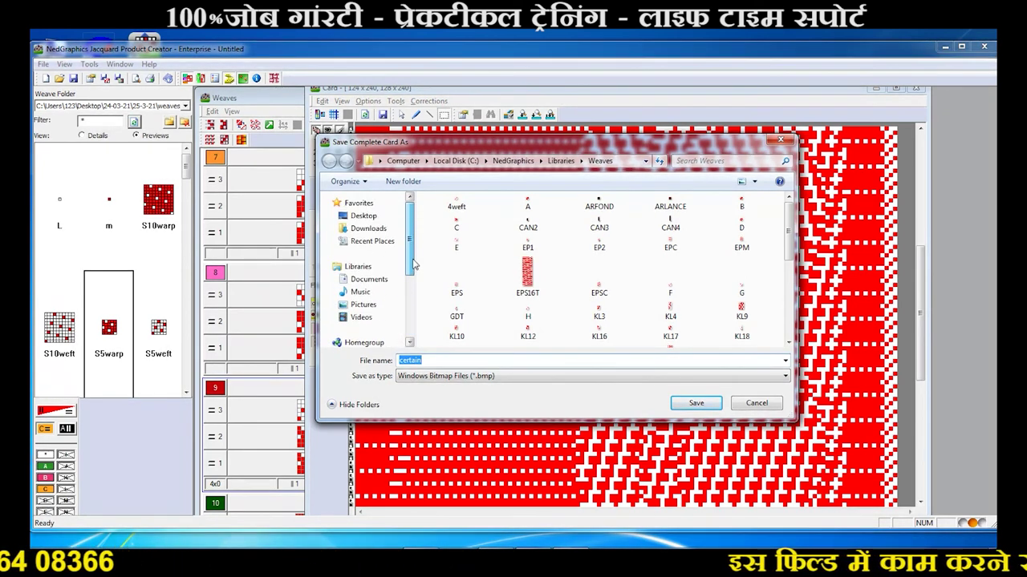
click(370, 215)
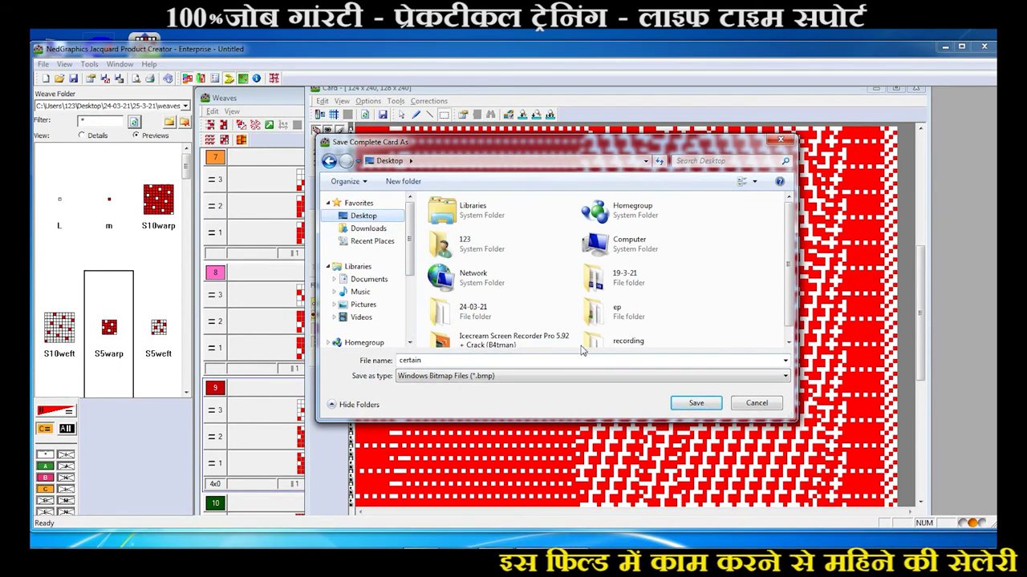
double_click(445, 312)
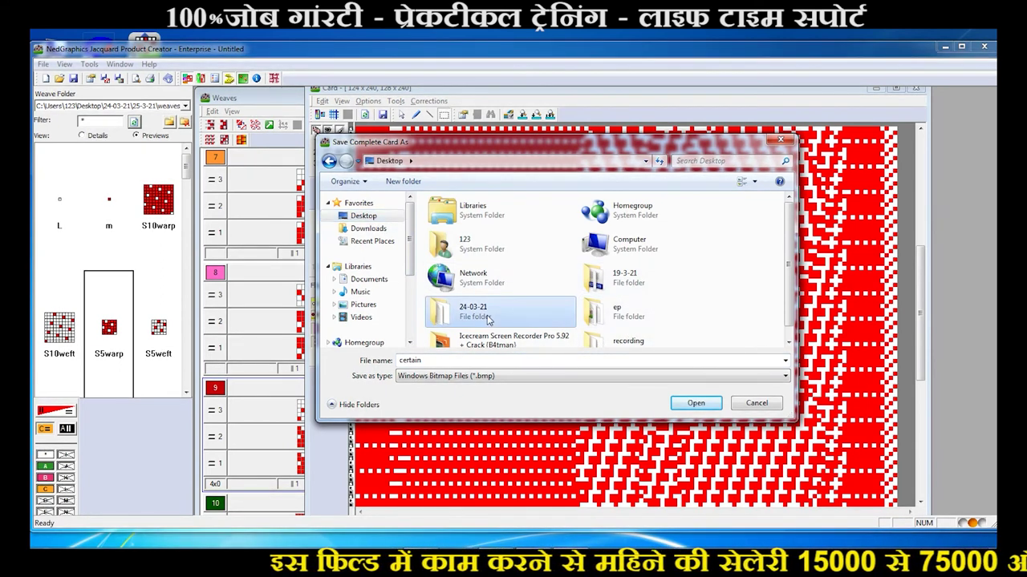
double_click(530, 247)
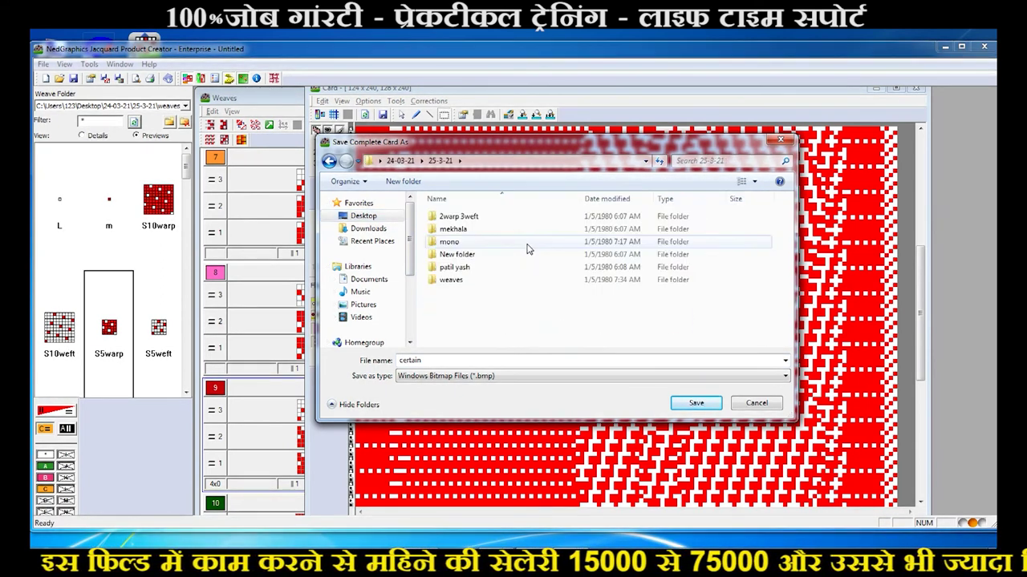
double_click(450, 242)
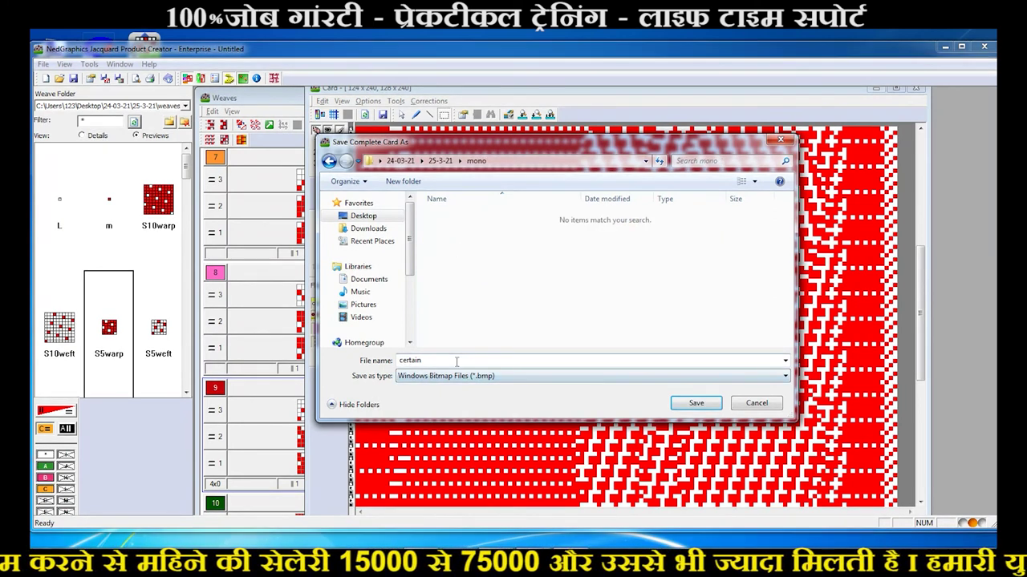
text(card)
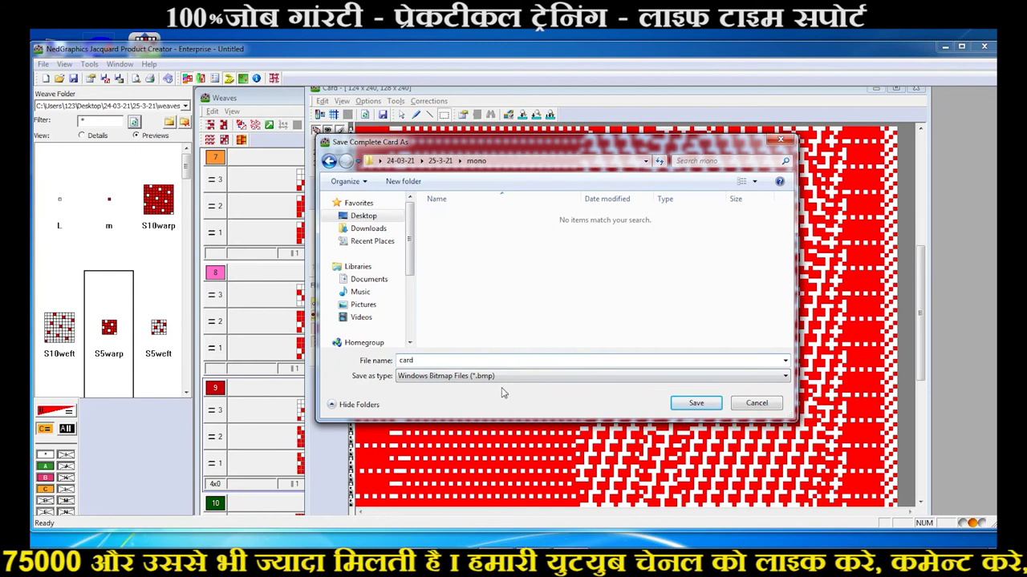
click(691, 404)
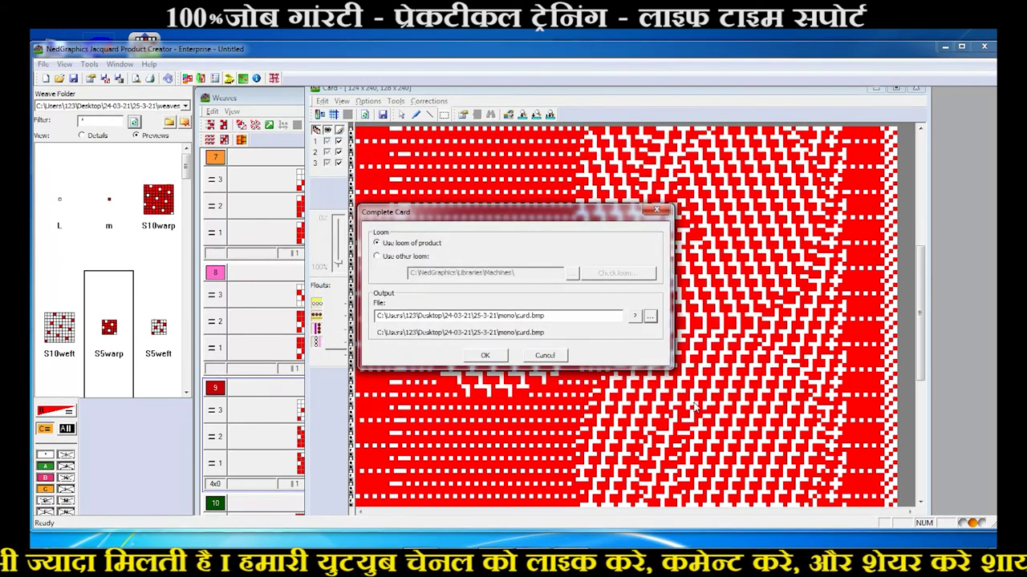
click(486, 357)
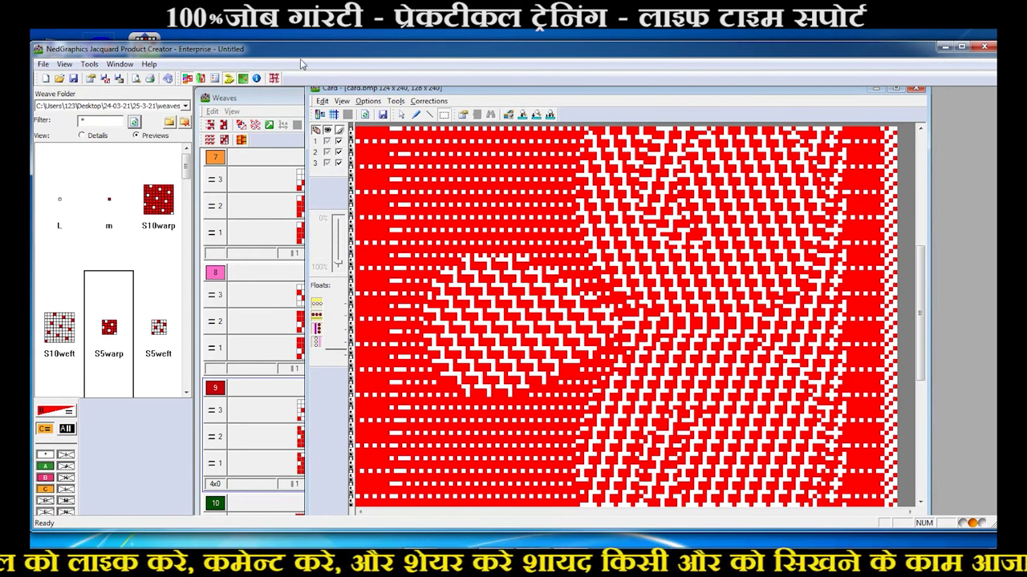
Save the product as '1' (.pdc) in the mono folder, then minimise the program.
click(43, 64)
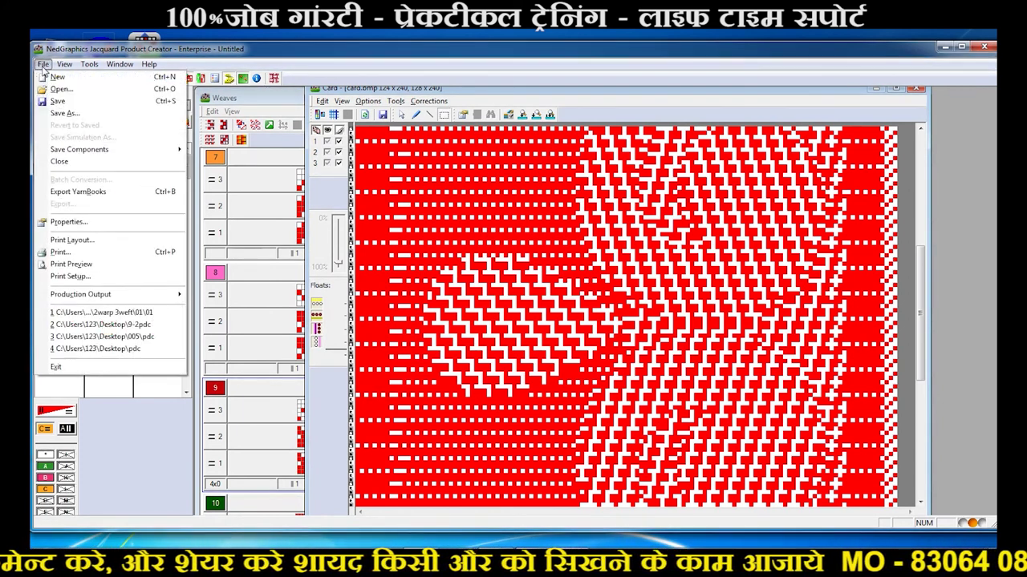
click(62, 119)
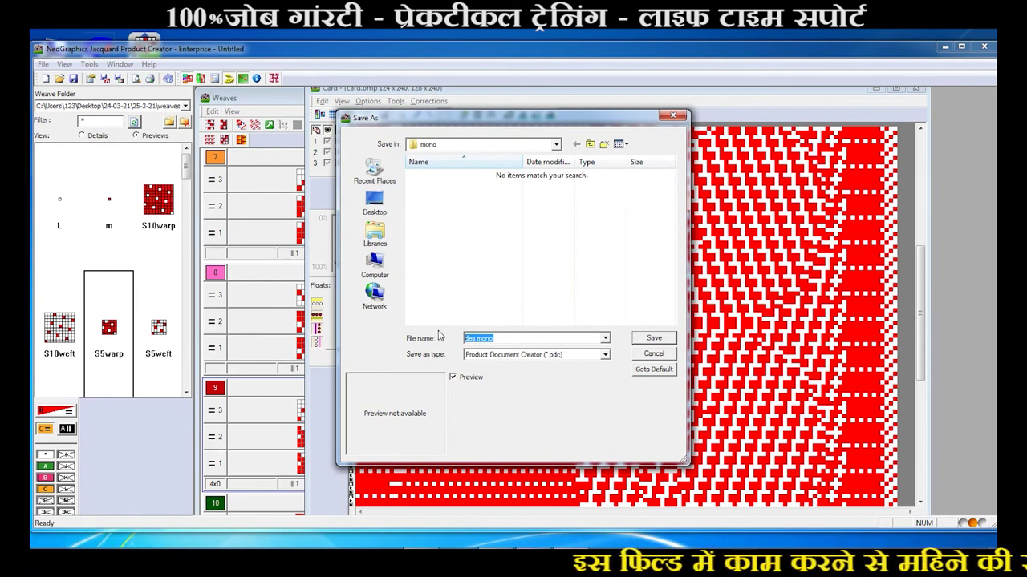
text(1)
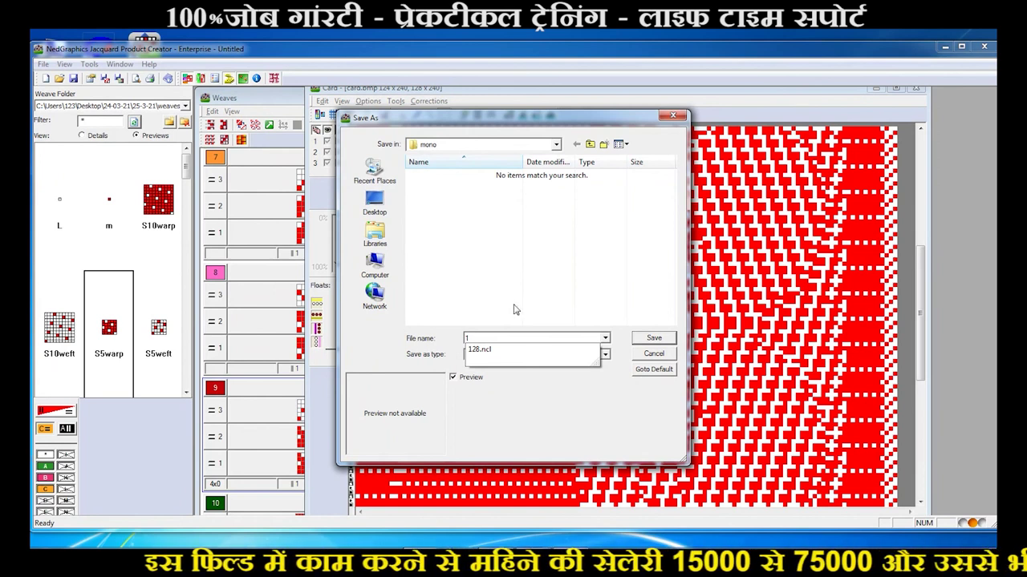
click(495, 247)
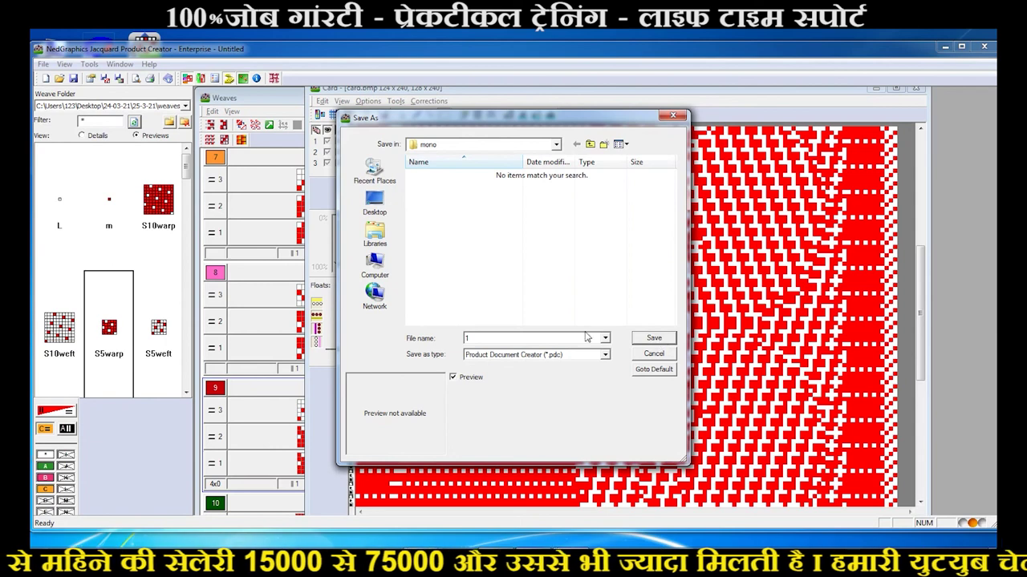
click(649, 342)
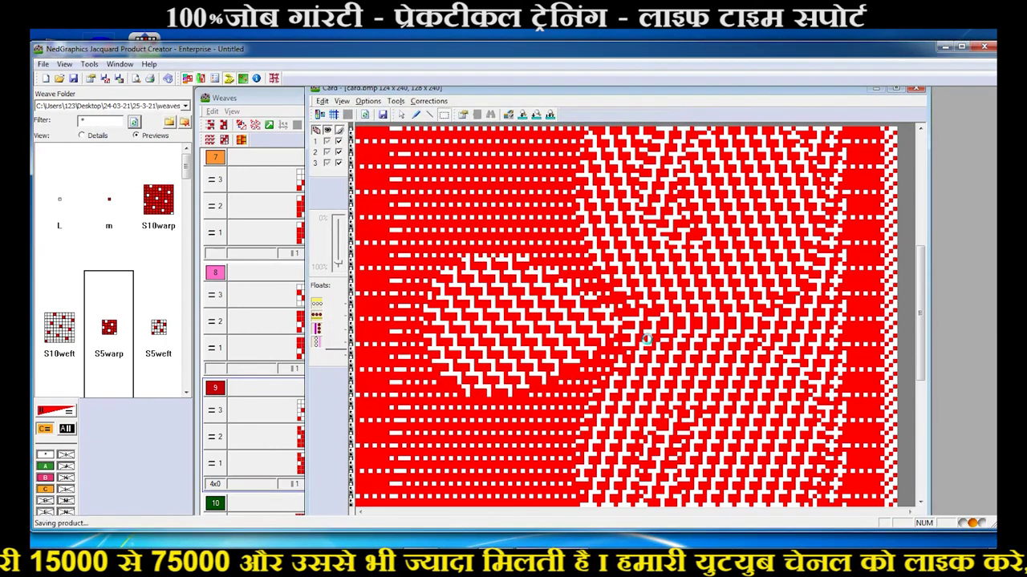
click(945, 48)
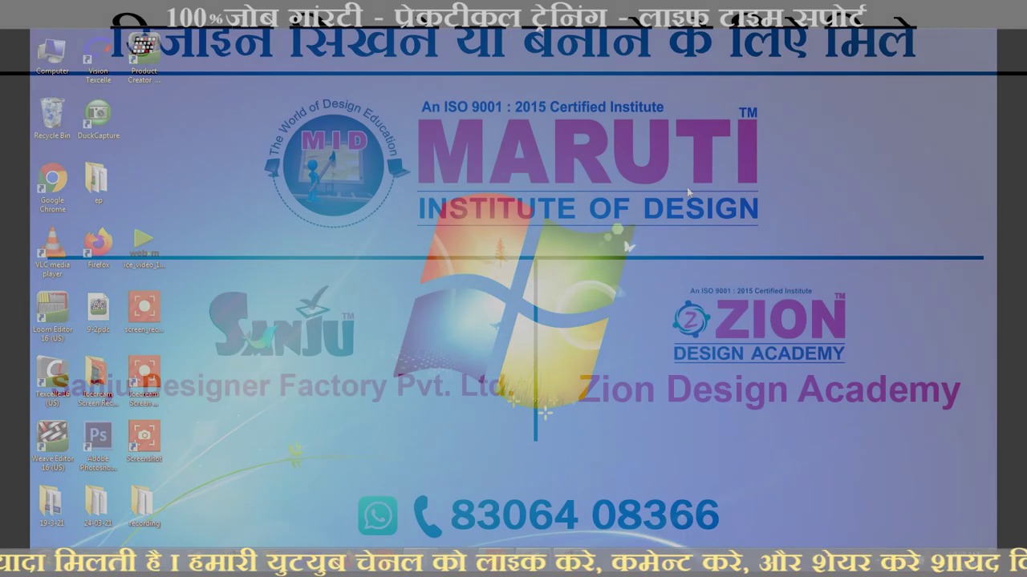